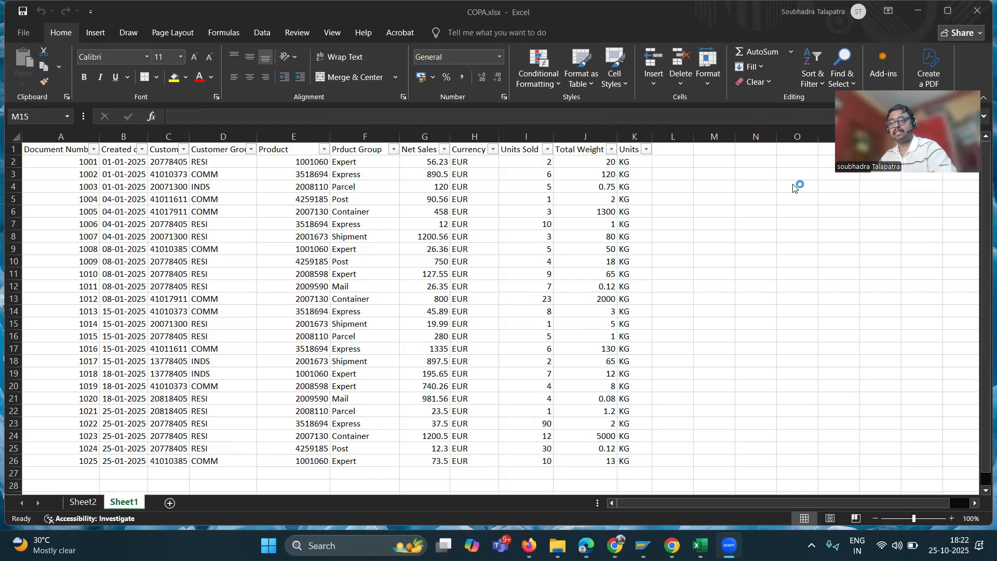
Enter the label "CO-PA" in cell M7 beside the sales data on Sheet1
{"action": "left_click", "coordinate": [713, 225]}
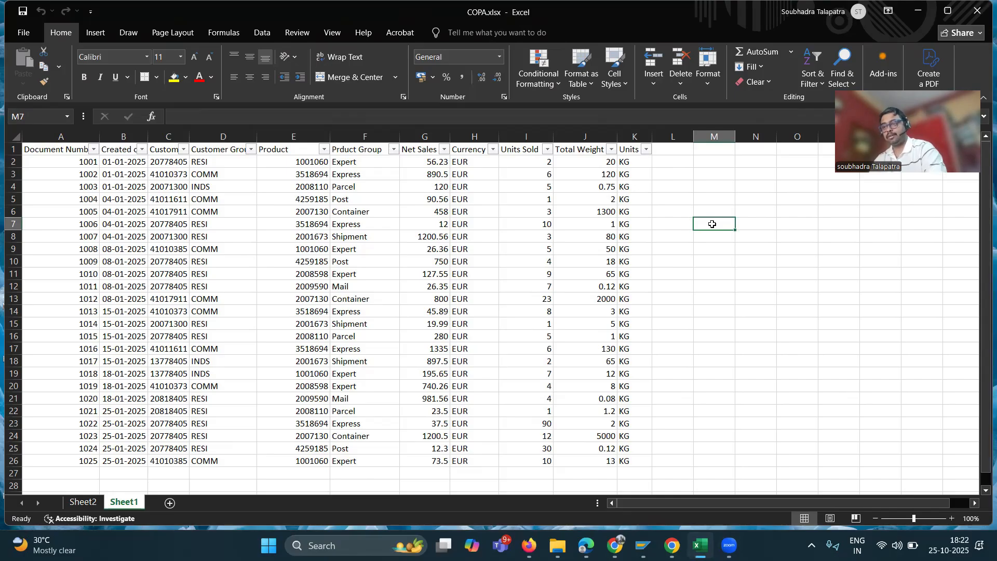
{"action": "type", "text": "CO-PA"}
{"action": "left_click", "coordinate": [707, 261]}
{"action": "mouse_move", "coordinate": [706, 223]}
{"action": "left_mouse_down"}
{"action": "mouse_move", "coordinate": [679, 224]}
{"action": "mouse_move", "coordinate": [715, 222]}
{"action": "left_mouse_up"}
{"action": "double_click", "coordinate": [705, 223]}
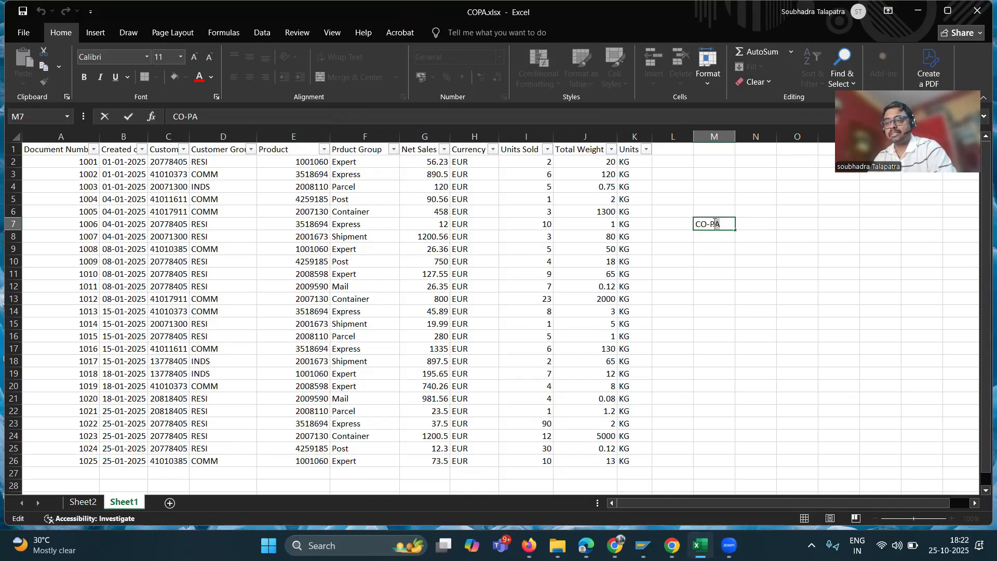
{"action": "left_click", "coordinate": [763, 262]}
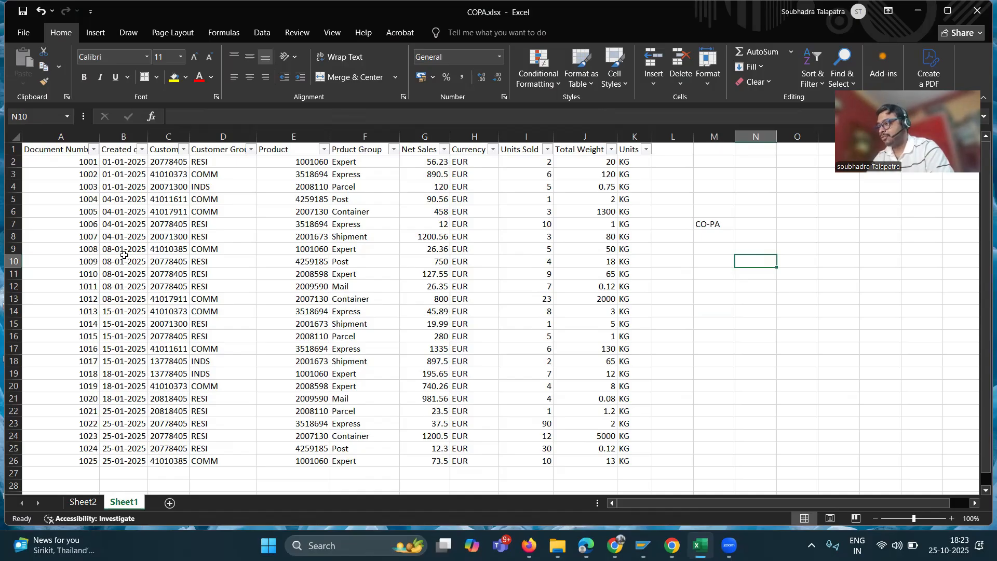
Widen the Customer and Customer Group columns so their full headers fit
{"action": "left_click", "coordinate": [127, 163]}
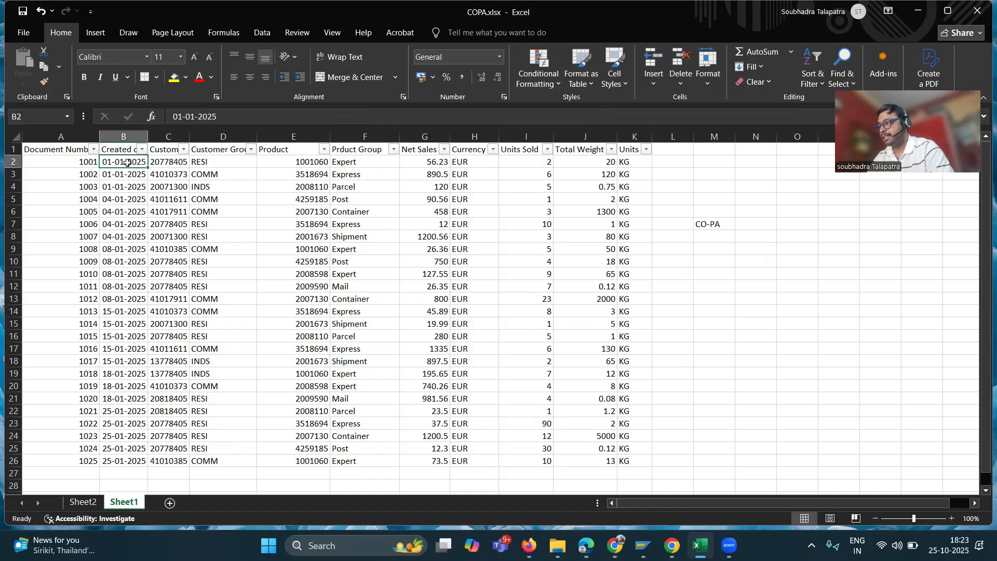
{"action": "left_click", "coordinate": [71, 159]}
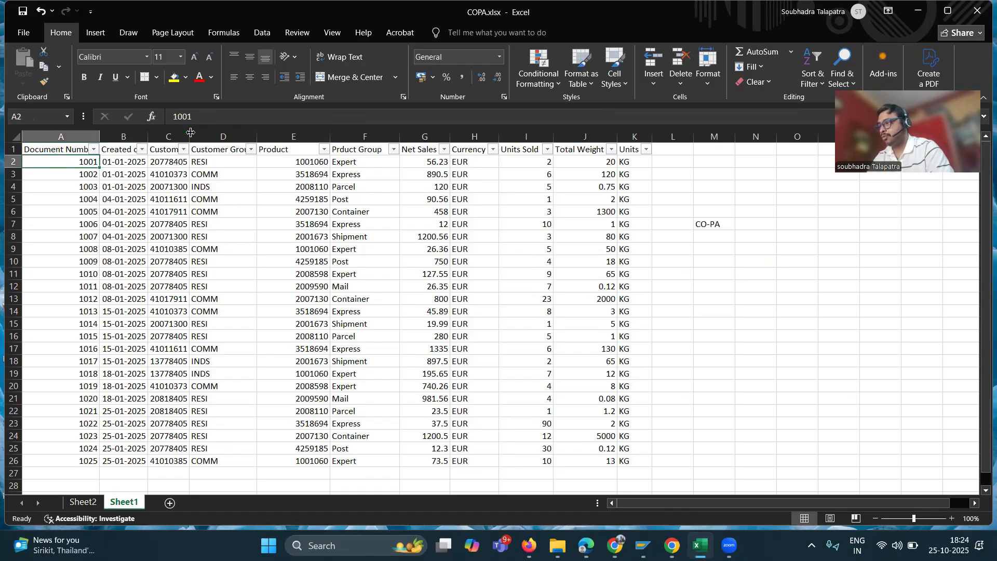
{"action": "left_click_drag", "start_coordinate": [190, 136], "coordinate": [202, 135]}
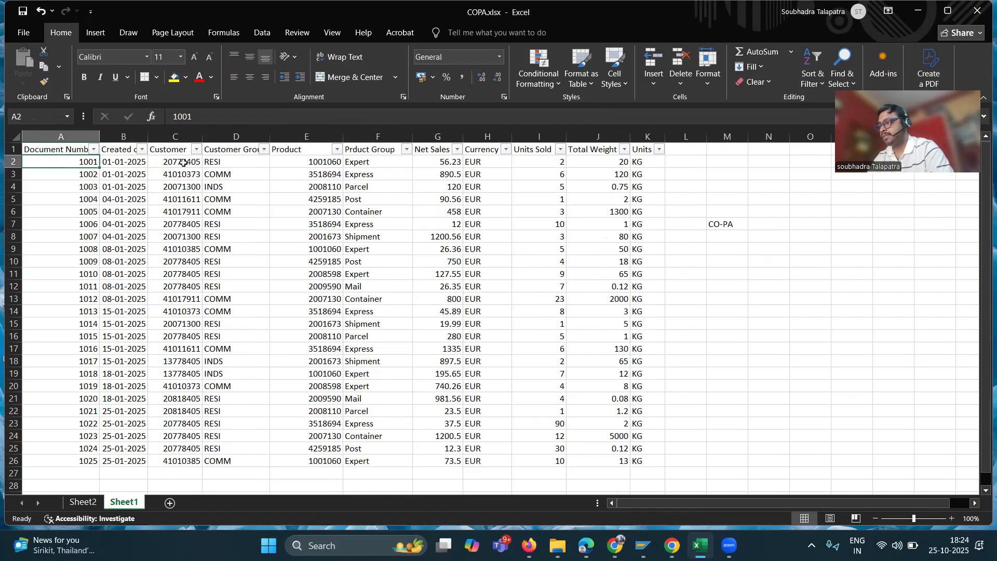
{"action": "left_click", "coordinate": [228, 162]}
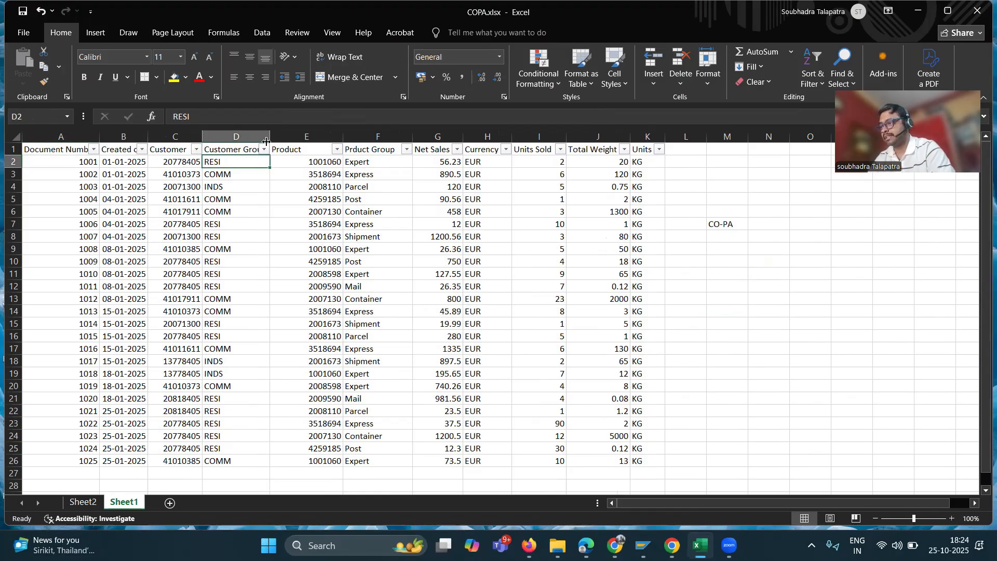
{"action": "left_click_drag", "start_coordinate": [269, 131], "coordinate": [279, 131]}
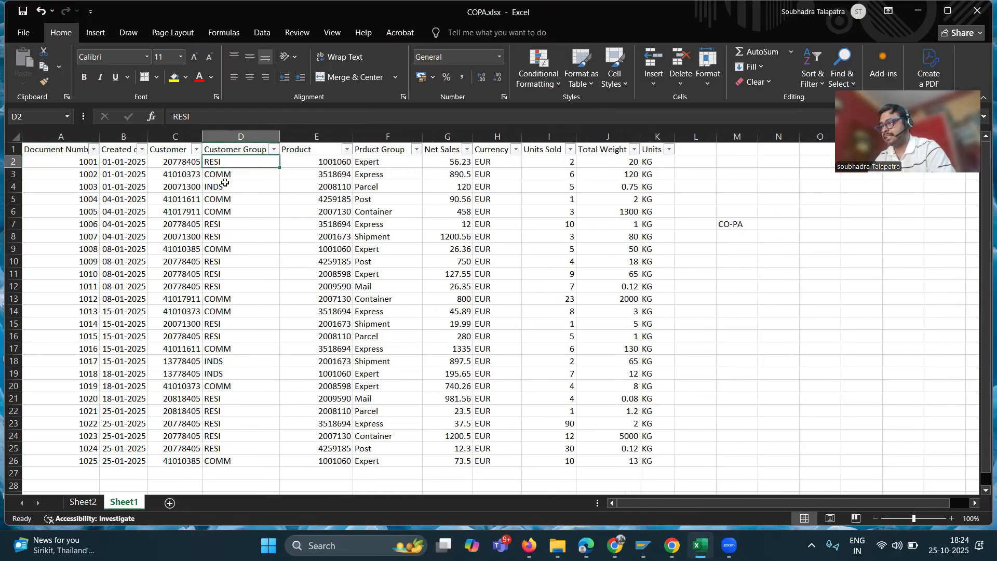
Examine the sales records field by field, from customer and product through net sales, currency, units sold, total weight and weight units
{"action": "left_click", "coordinate": [329, 162]}
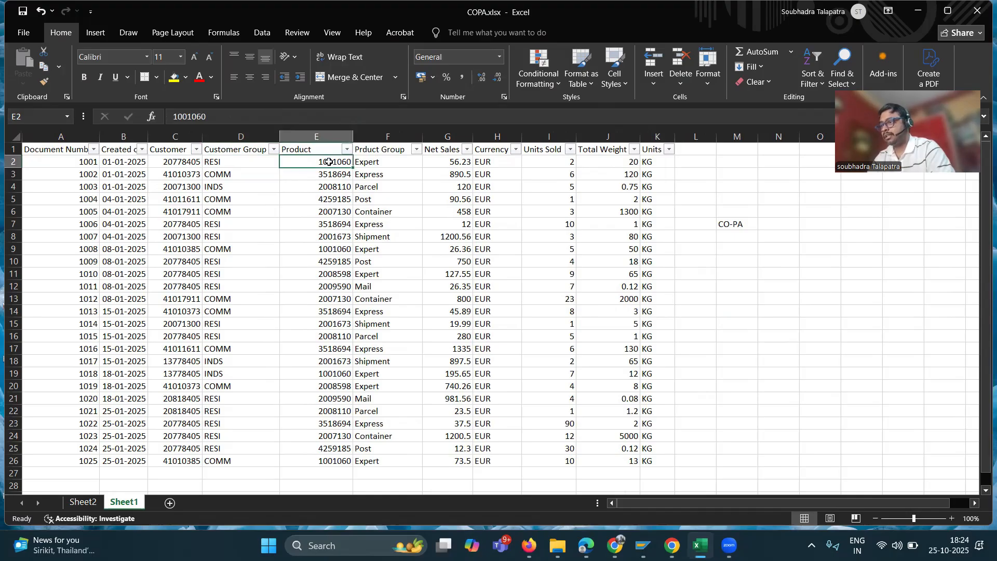
{"action": "left_click", "coordinate": [315, 189]}
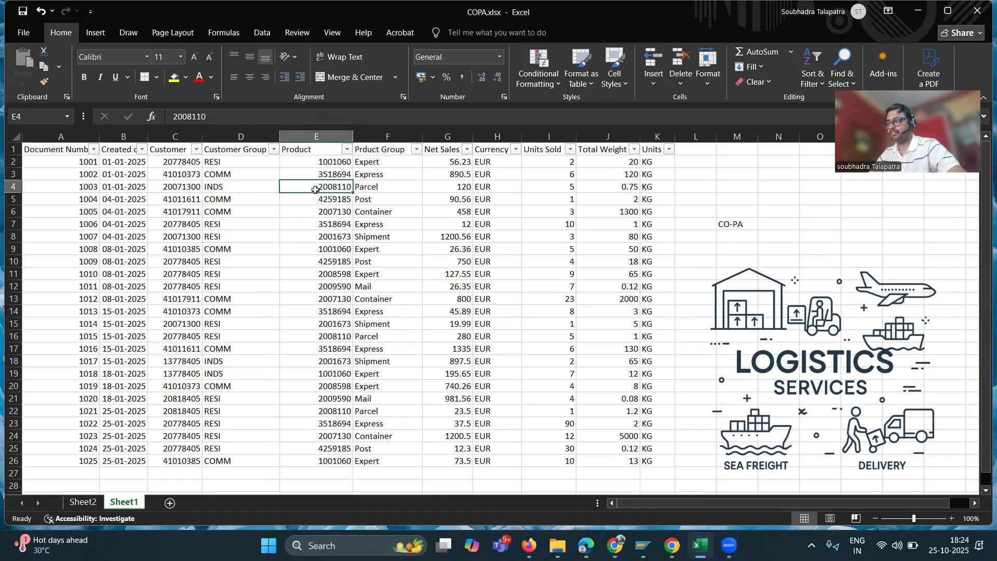
{"action": "left_click_drag", "start_coordinate": [181, 173], "coordinate": [173, 295]}
{"action": "left_click_drag", "start_coordinate": [236, 172], "coordinate": [238, 285]}
{"action": "left_click_drag", "start_coordinate": [322, 176], "coordinate": [321, 282]}
{"action": "left_click_drag", "start_coordinate": [385, 174], "coordinate": [383, 259]}
{"action": "left_click_drag", "start_coordinate": [447, 179], "coordinate": [449, 259]}
{"action": "left_click_drag", "start_coordinate": [493, 177], "coordinate": [492, 252]}
{"action": "left_click_drag", "start_coordinate": [559, 177], "coordinate": [561, 254]}
{"action": "left_click_drag", "start_coordinate": [607, 176], "coordinate": [612, 254]}
{"action": "left_click_drag", "start_coordinate": [655, 176], "coordinate": [653, 241]}
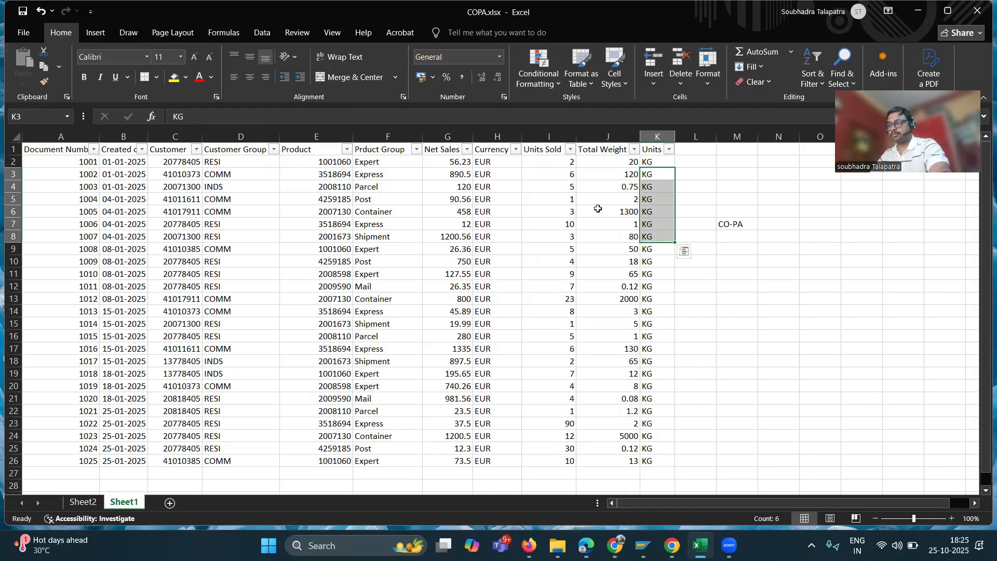
{"action": "left_click", "coordinate": [508, 260]}
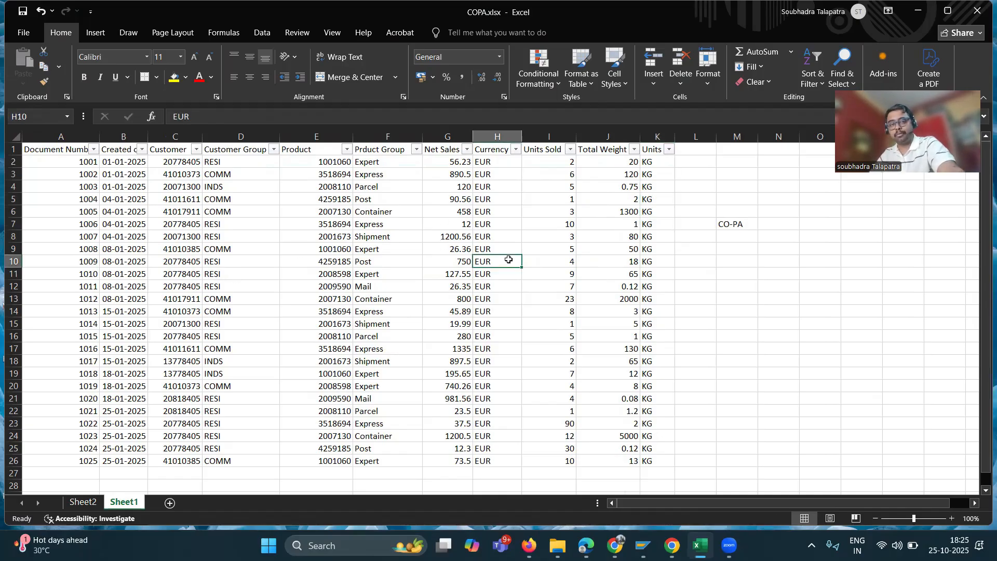
Compare the pivot table's row labels on Sheet2 with the Prduct Group column of the source data on Sheet1
{"action": "left_click", "coordinate": [91, 502]}
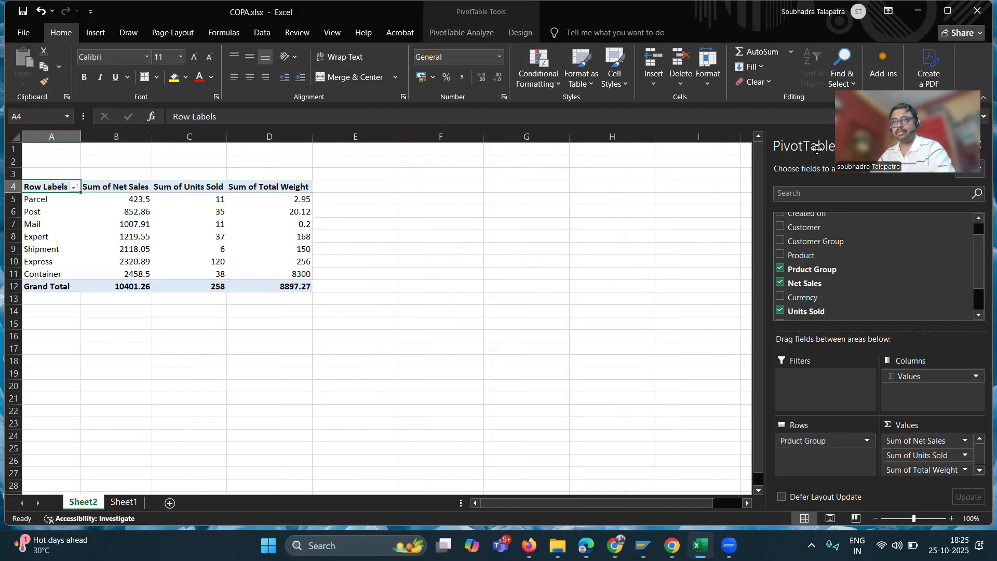
{"action": "left_click_drag", "start_coordinate": [915, 81], "coordinate": [886, 27]}
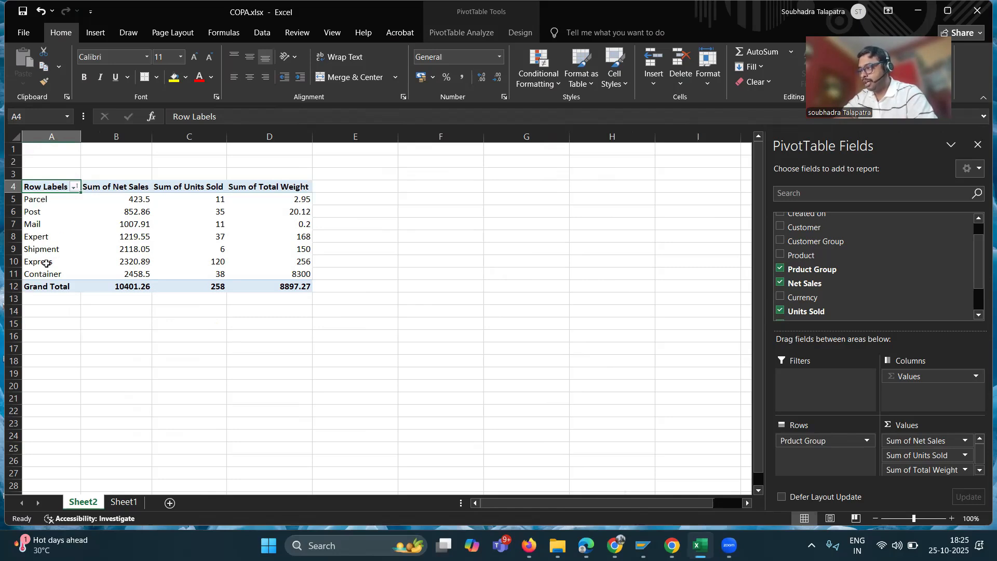
{"action": "left_click", "coordinate": [129, 503]}
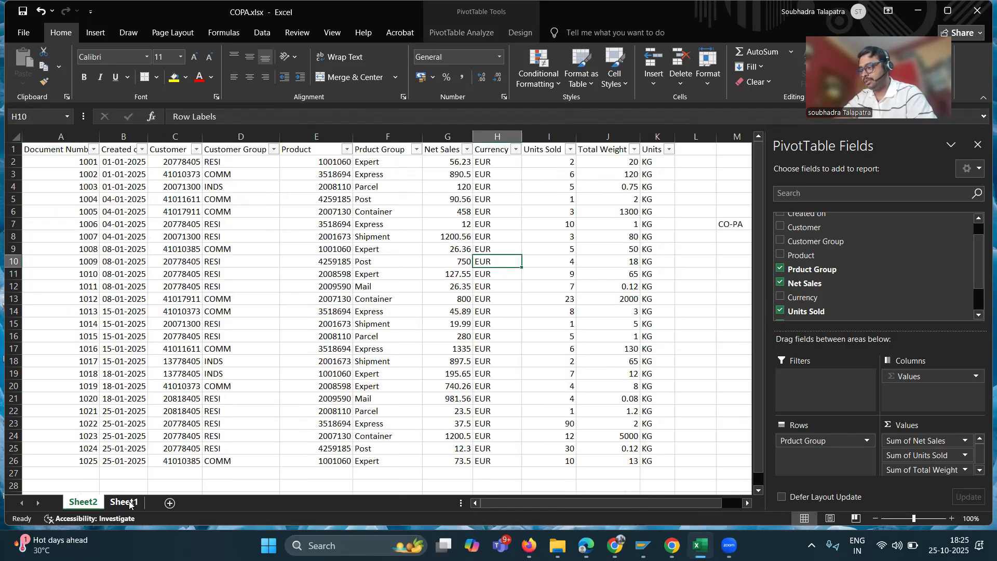
{"action": "left_click", "coordinate": [382, 139]}
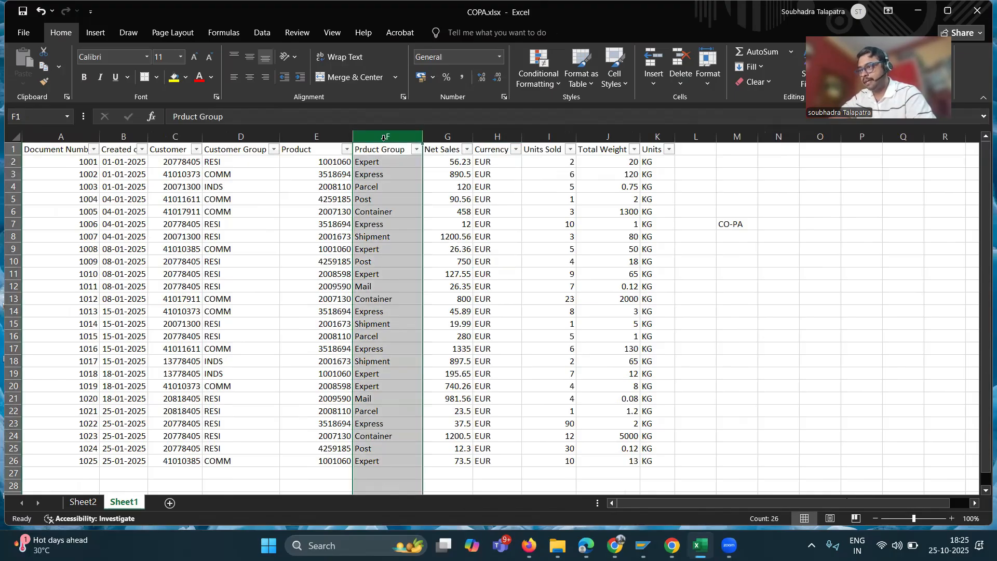
{"action": "left_click", "coordinate": [83, 502]}
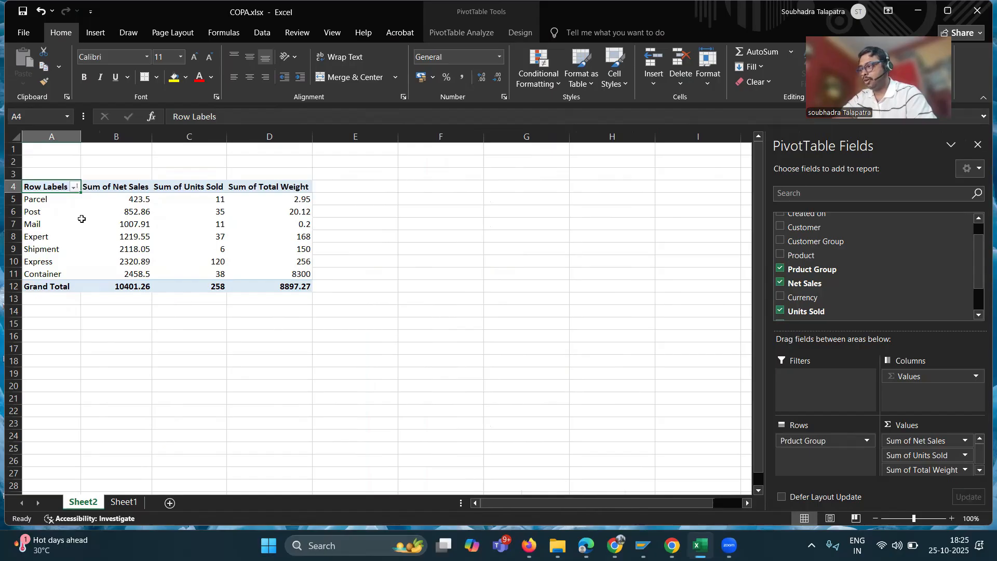
Sort the pivot table by Sum of Net Sales from smallest to largest
{"action": "left_click", "coordinate": [135, 188]}
{"action": "right_click", "coordinate": [135, 189]}
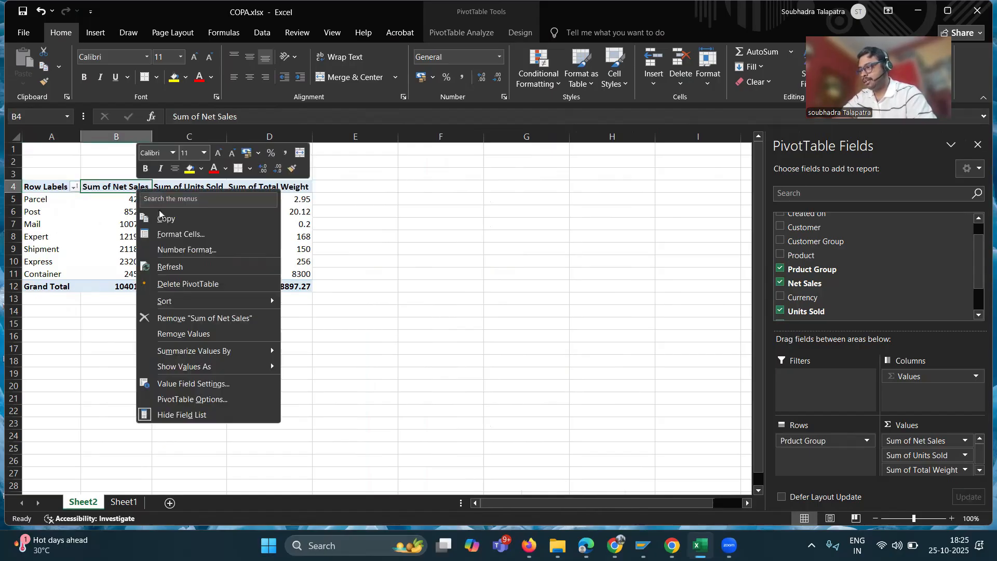
{"action": "mouse_move", "coordinate": [171, 300]}
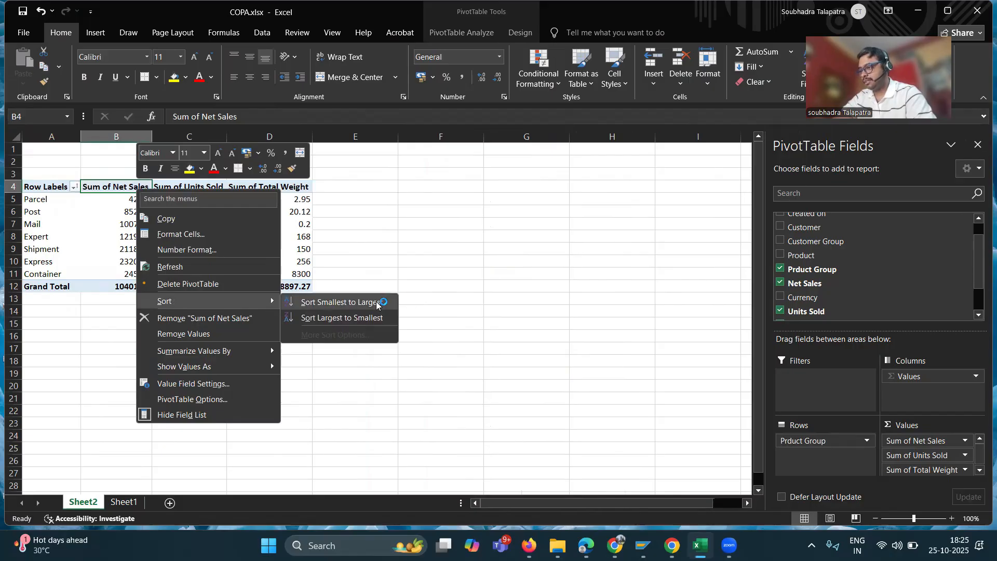
{"action": "left_click", "coordinate": [340, 302]}
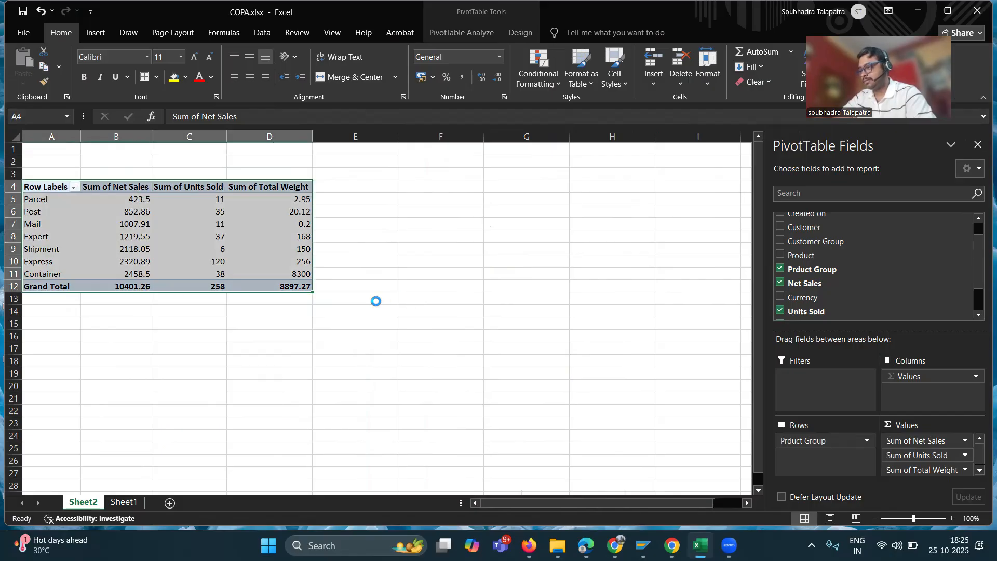
Check the Container row in the pivot table against the Container records on Sheet1, and return to Sheet2
{"action": "left_click", "coordinate": [135, 273]}
{"action": "left_click", "coordinate": [50, 273]}
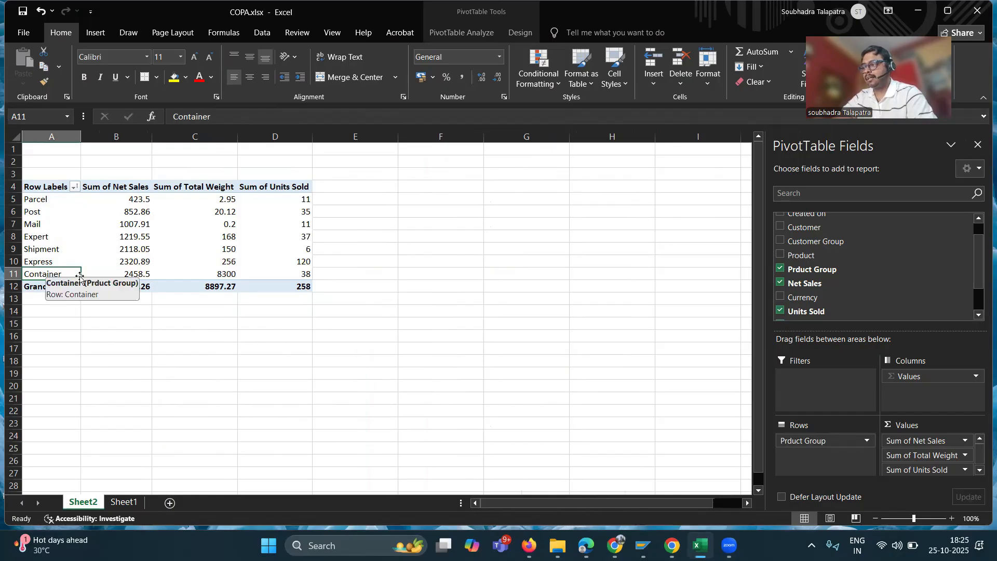
{"action": "mouse_move", "coordinate": [132, 275]}
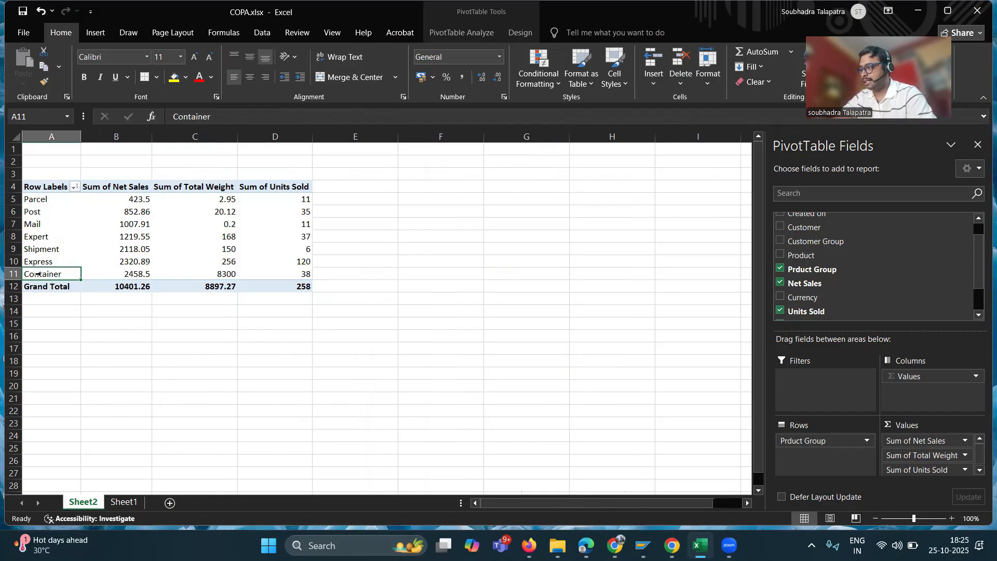
{"action": "left_click", "coordinate": [125, 502]}
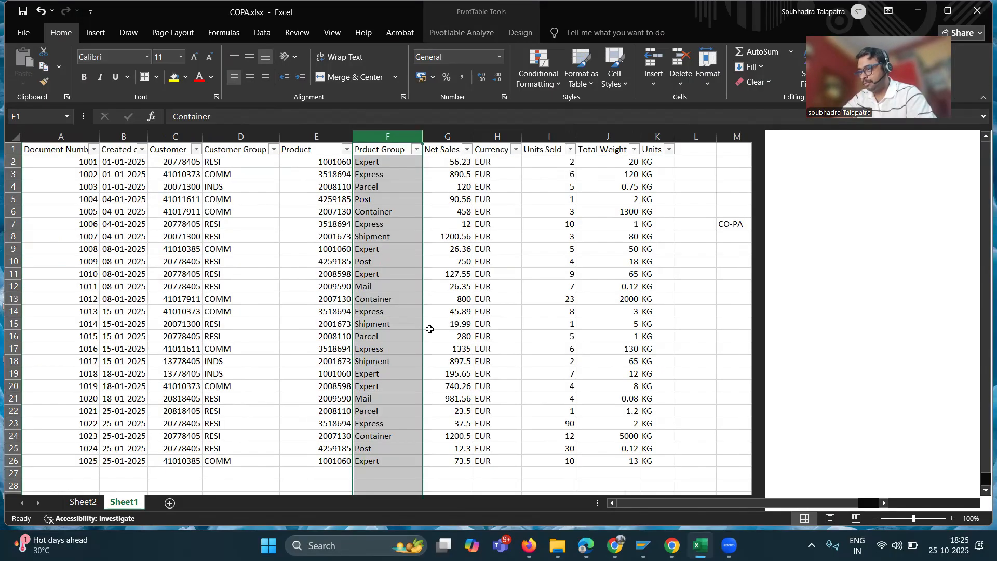
{"action": "left_click", "coordinate": [373, 210]}
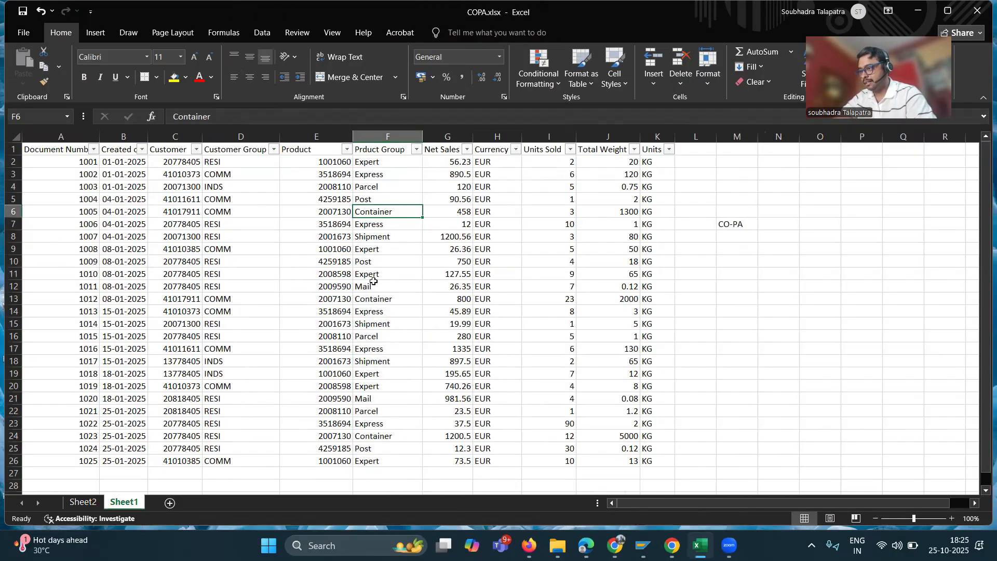
{"action": "left_click", "coordinate": [371, 300]}
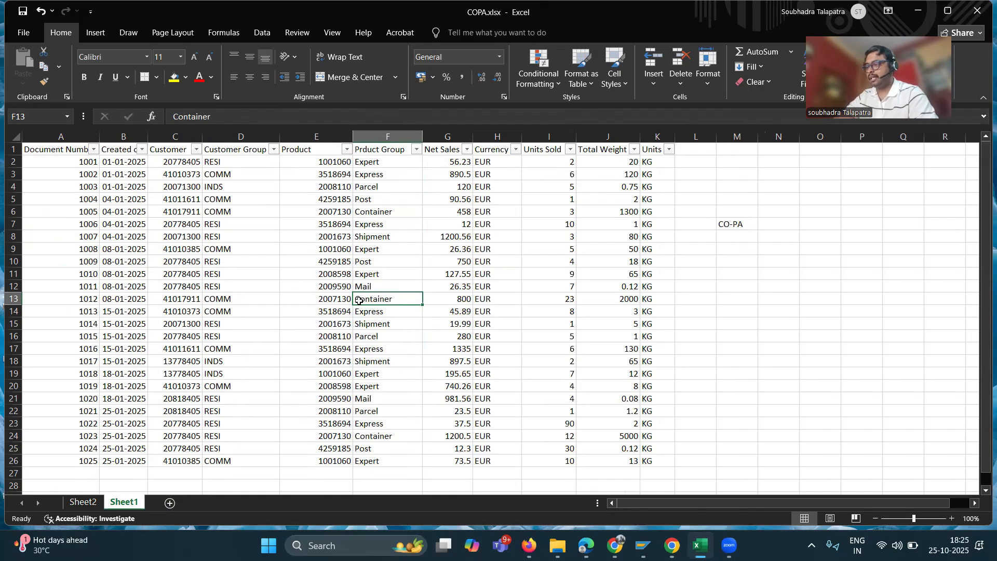
{"action": "left_click", "coordinate": [94, 503]}
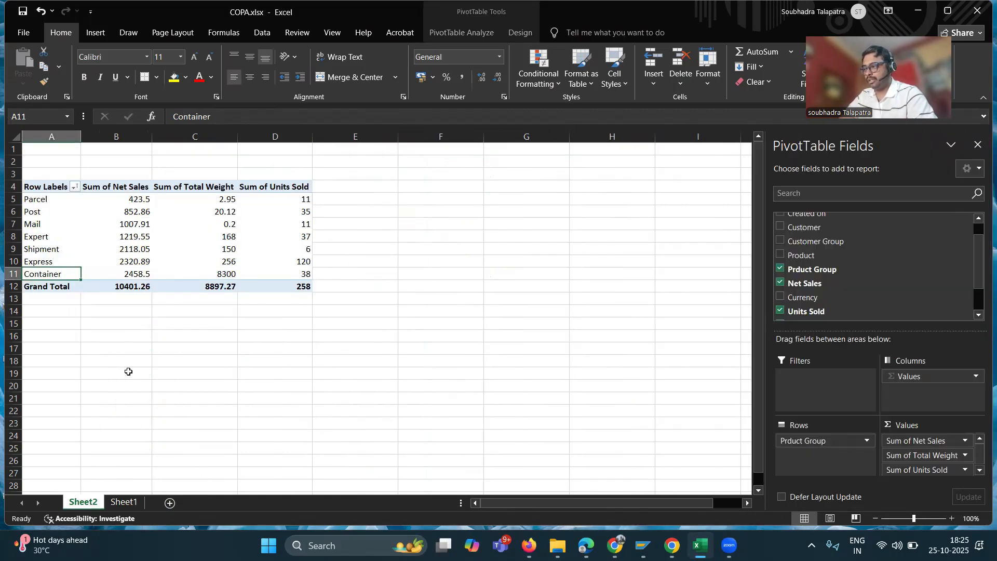
Review the Shipment, Parcel, Post and Mail rows and the net sales by product group in the pivot table
{"action": "left_click", "coordinate": [50, 252]}
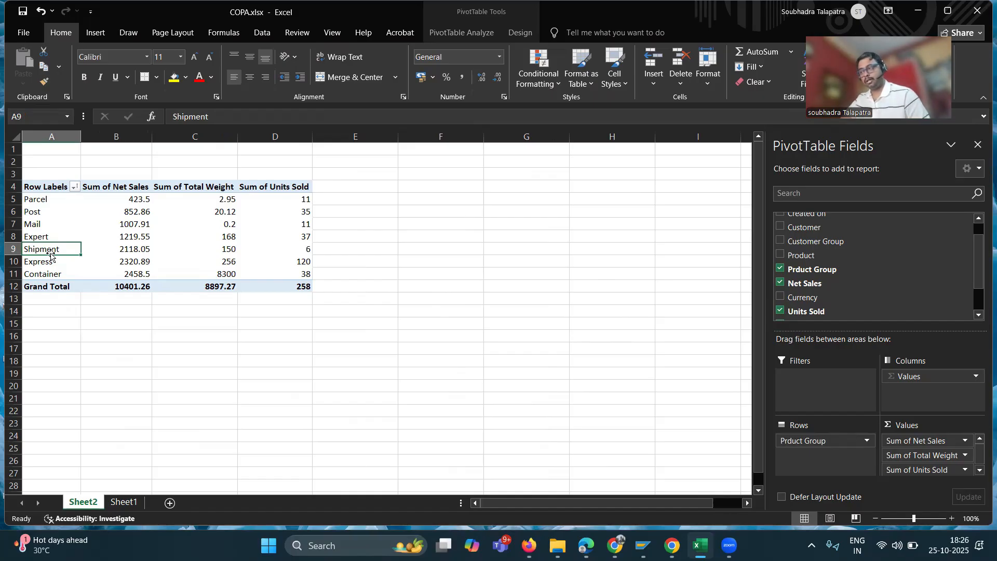
{"action": "left_click", "coordinate": [48, 198]}
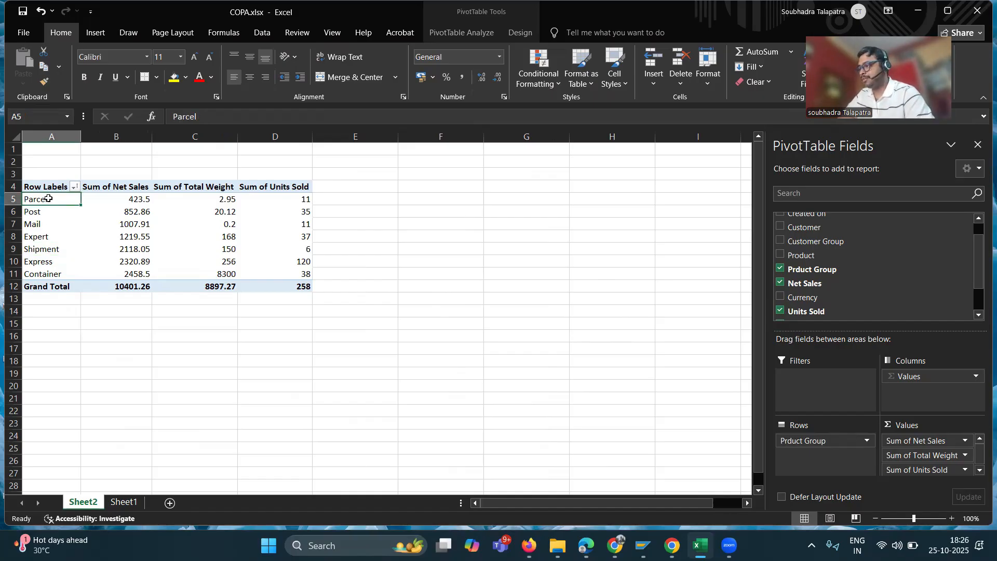
{"action": "left_click", "coordinate": [45, 217]}
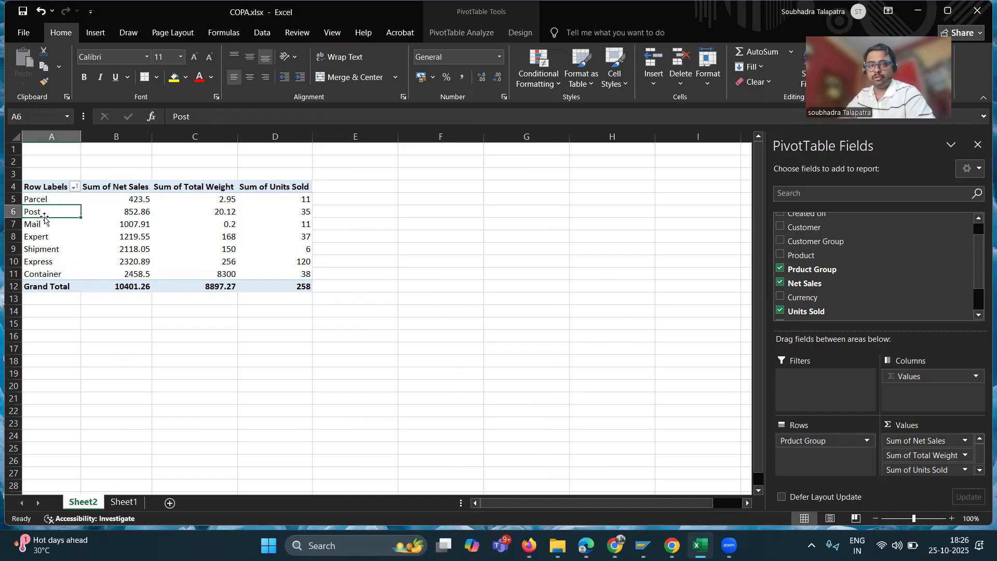
{"action": "left_click", "coordinate": [38, 224]}
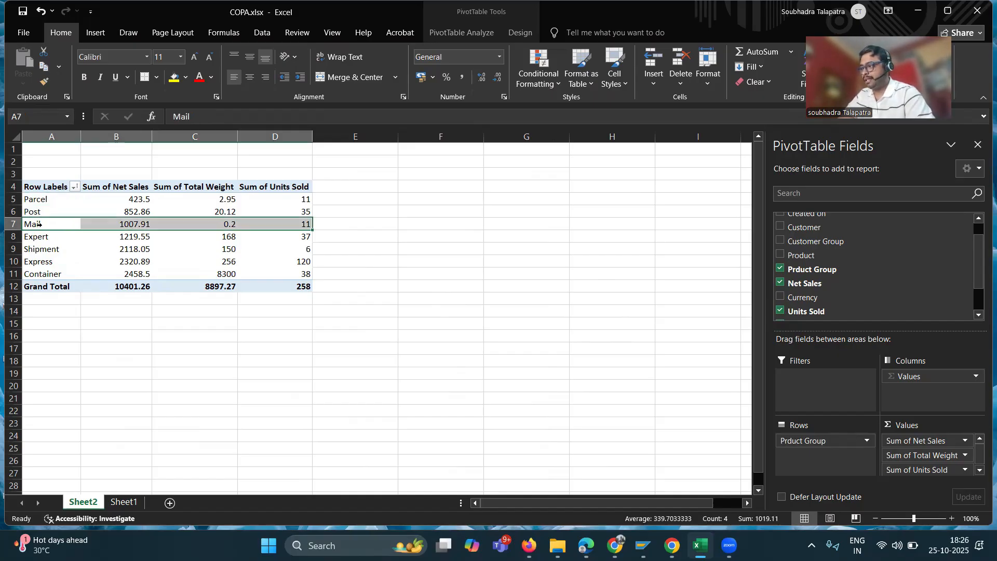
{"action": "left_click_drag", "start_coordinate": [132, 198], "coordinate": [130, 275]}
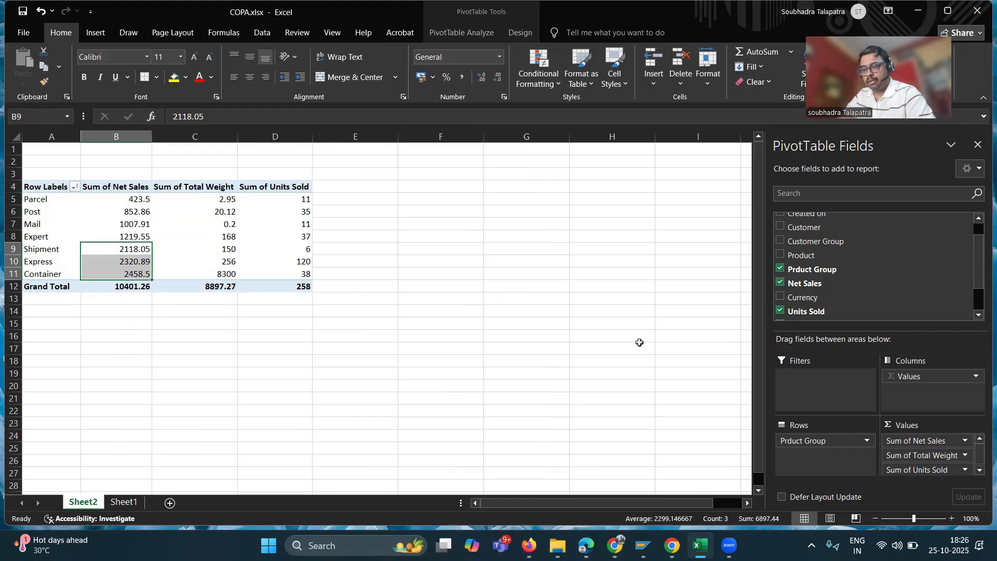
Replace Prduct Group with Customer Group as the pivot table's row field and inspect the RESI and COMM rows
{"action": "left_click", "coordinate": [780, 267]}
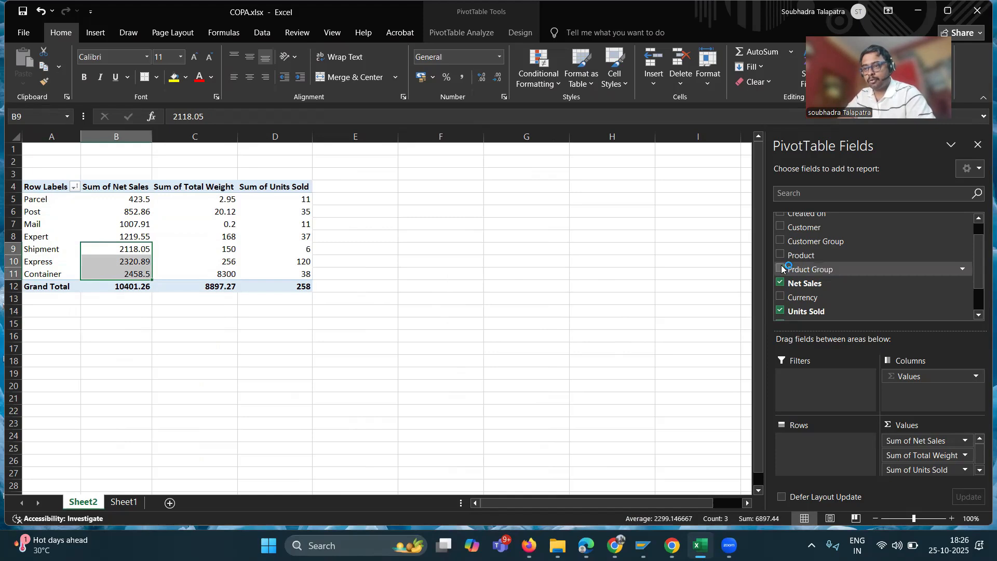
{"action": "left_click", "coordinate": [780, 240]}
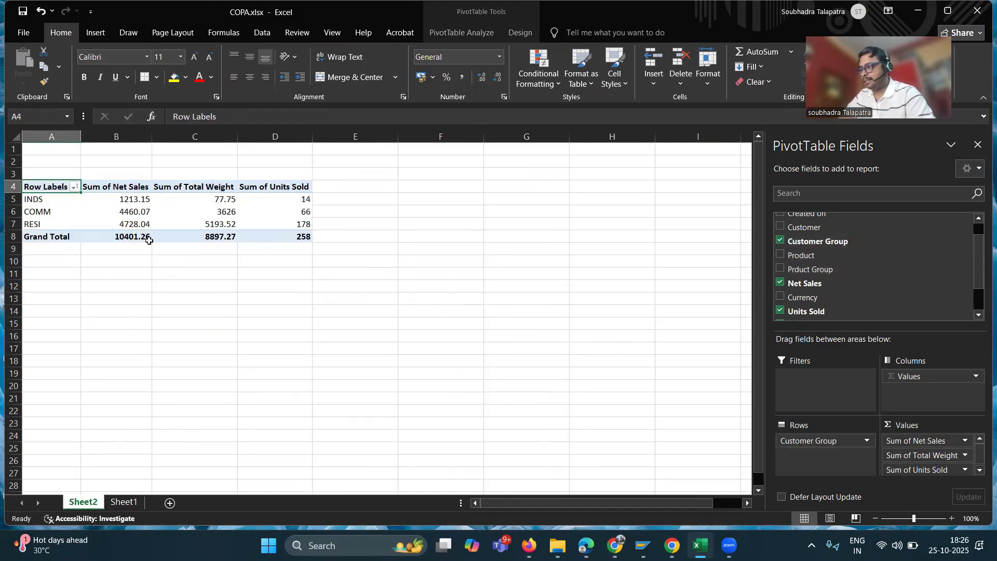
{"action": "left_click", "coordinate": [37, 224]}
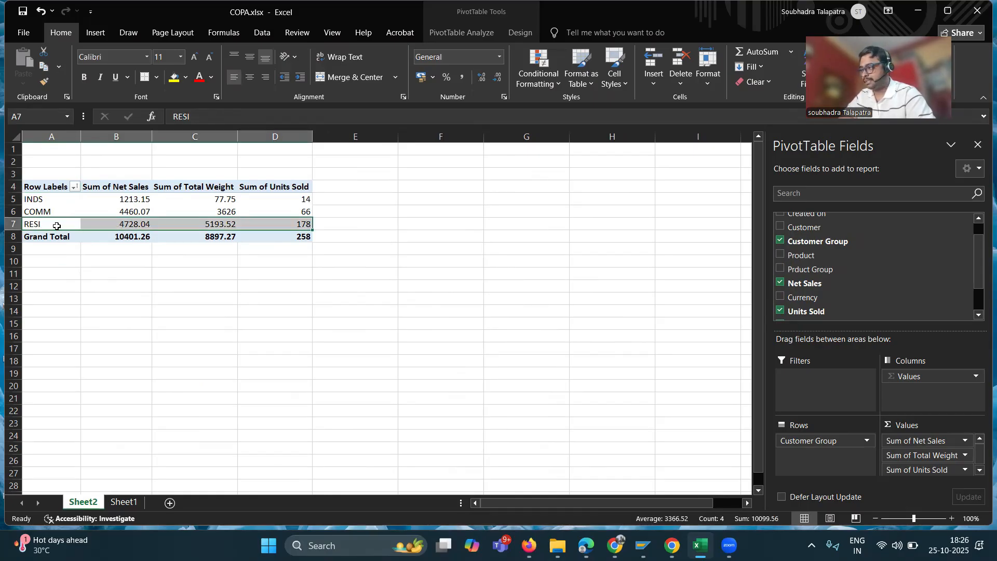
{"action": "left_click", "coordinate": [45, 212]}
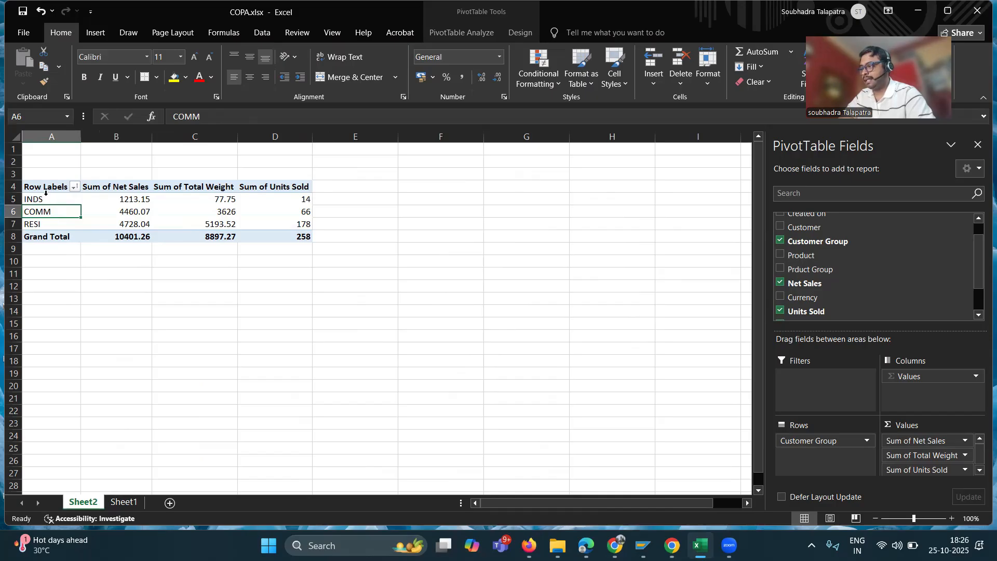
Replace Customer Group with Customer as the pivot table's row field and inspect the customer row with 1676.65 net sales
{"action": "left_click", "coordinate": [46, 201]}
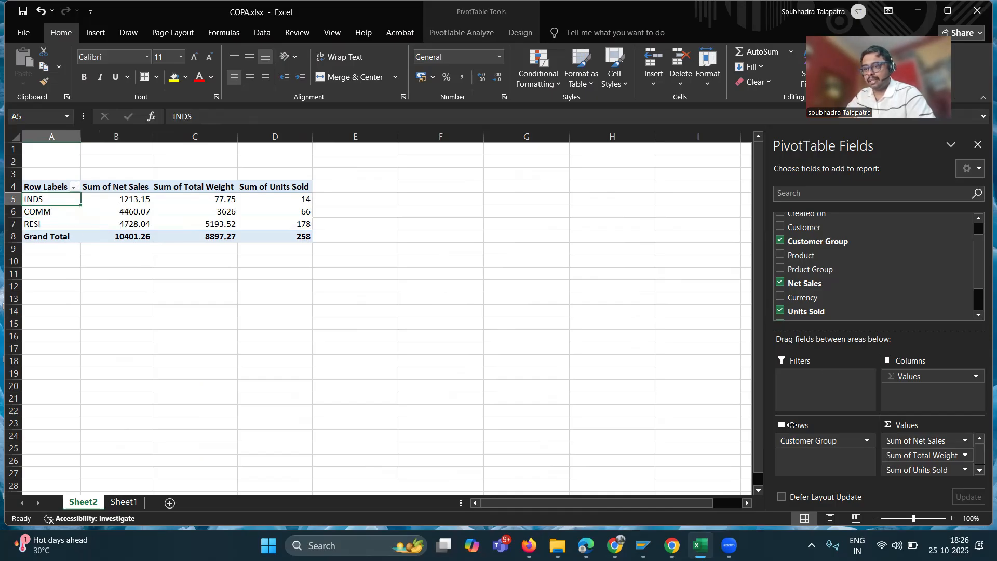
{"action": "left_click", "coordinate": [780, 241]}
{"action": "left_click", "coordinate": [781, 227]}
{"action": "left_click", "coordinate": [780, 228]}
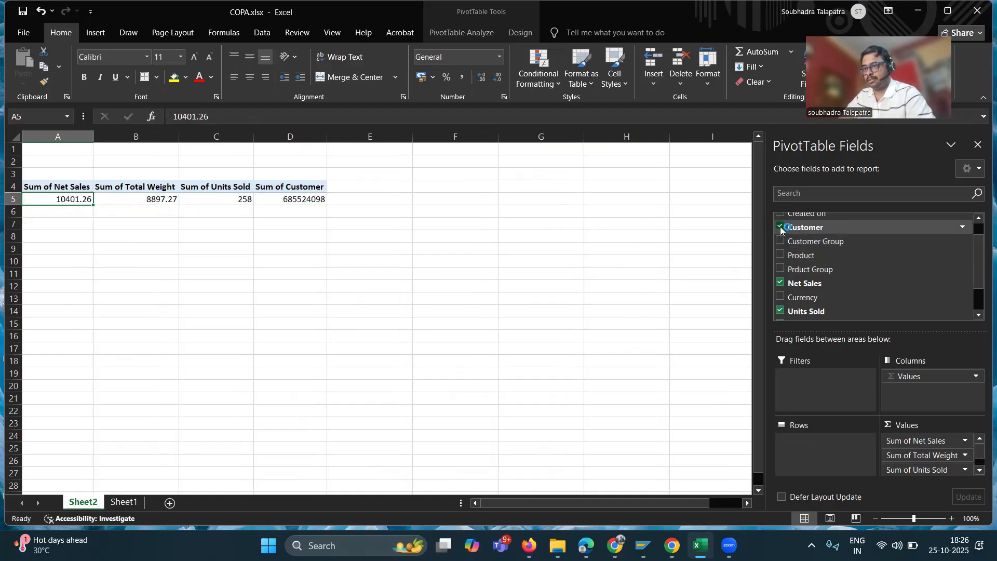
{"action": "left_click_drag", "start_coordinate": [802, 227], "coordinate": [802, 451]}
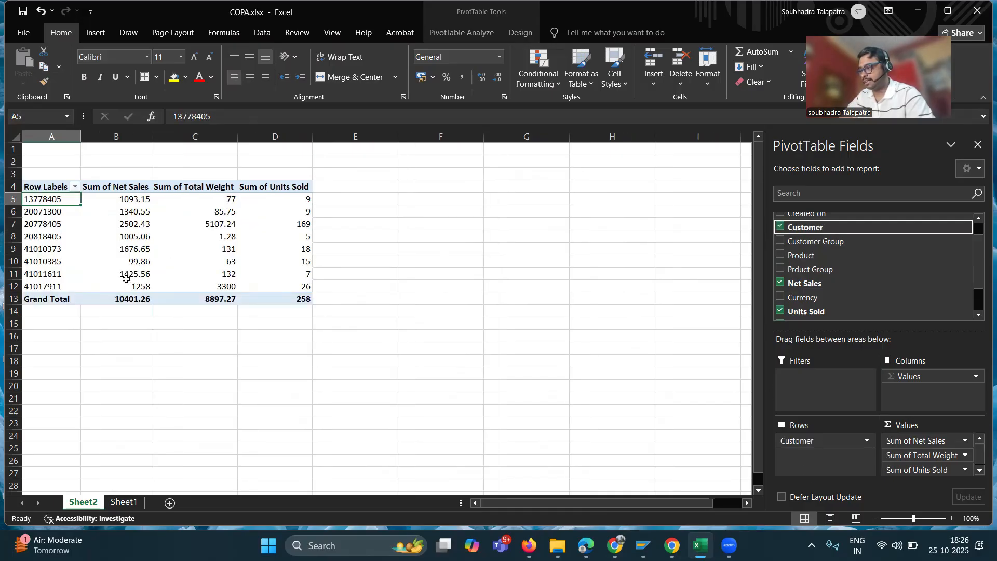
{"action": "left_click", "coordinate": [137, 249]}
{"action": "left_click", "coordinate": [50, 250]}
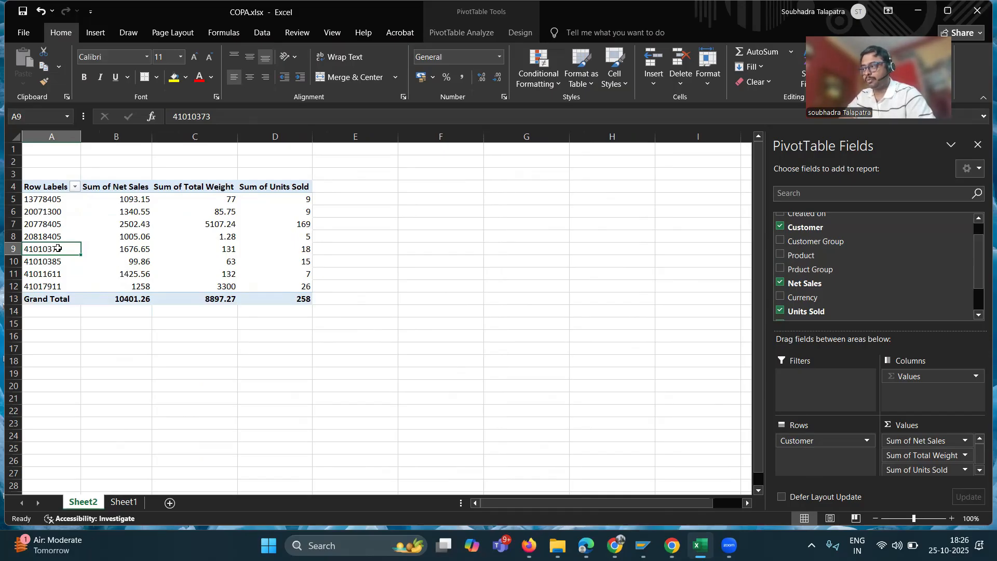
Nest Customer Group under Customer in the pivot rows with the second customer expanded, and check the fifth customer's net sales and group
{"action": "left_click_drag", "start_coordinate": [802, 244], "coordinate": [807, 455]}
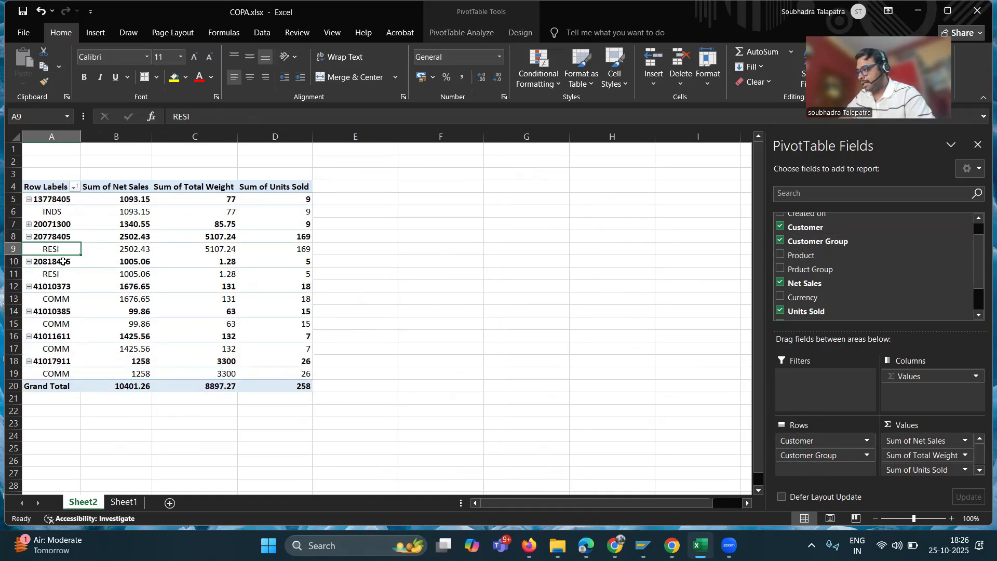
{"action": "left_click", "coordinate": [30, 224]}
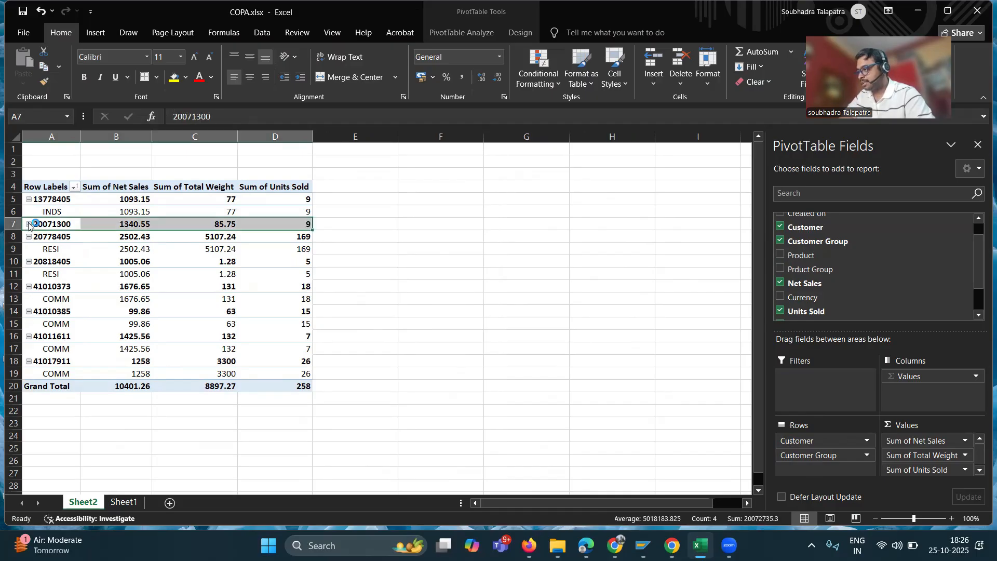
{"action": "left_click", "coordinate": [29, 225]}
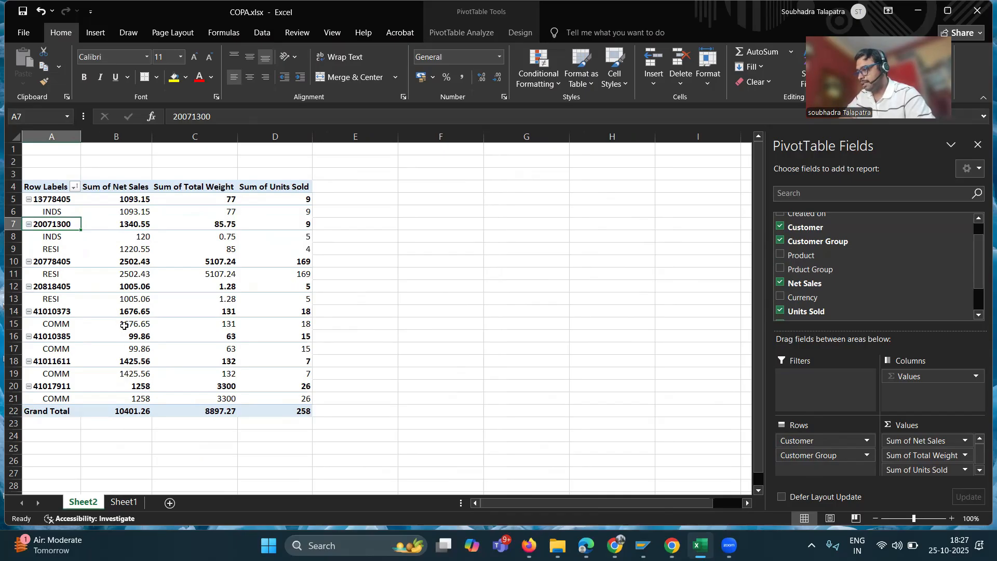
{"action": "mouse_move", "coordinate": [124, 325]}
{"action": "left_click", "coordinate": [69, 312]}
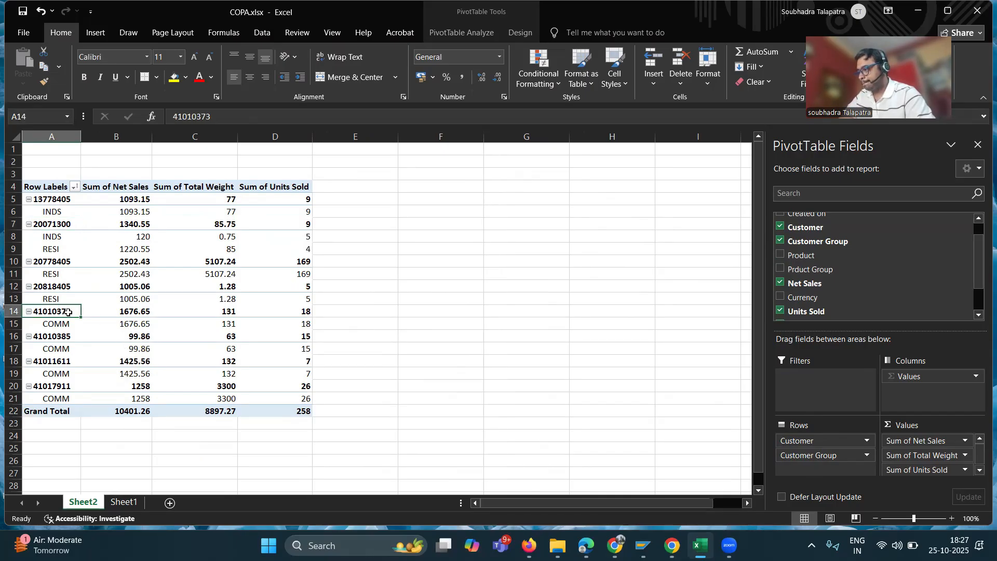
{"action": "left_click", "coordinate": [134, 310]}
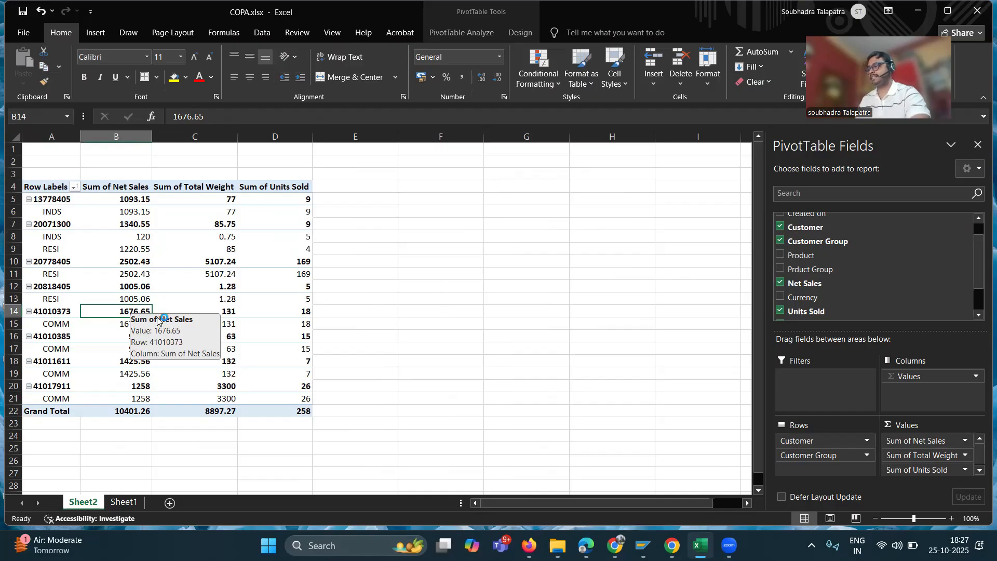
{"action": "left_click", "coordinate": [63, 324]}
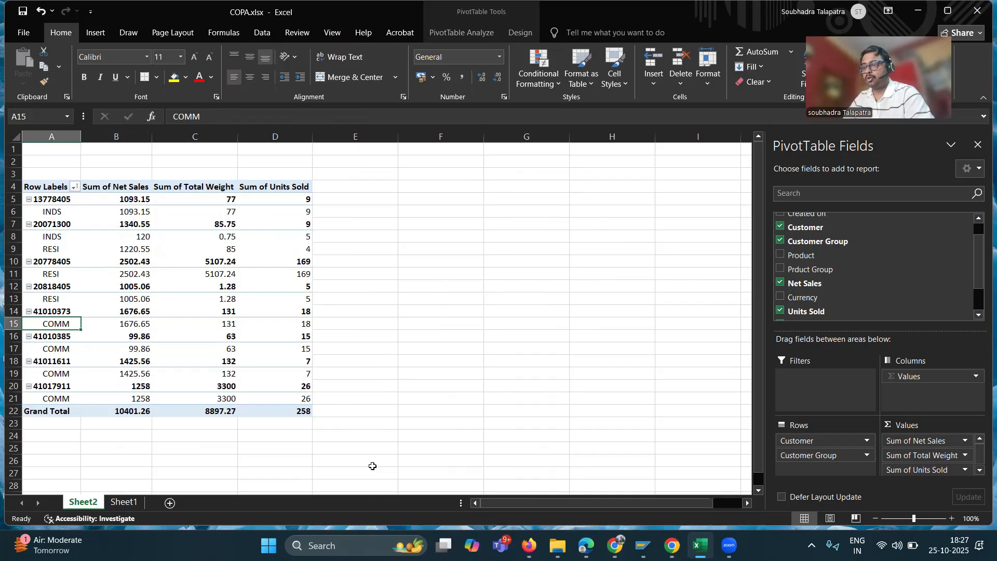
Remove Customer and nest Prduct Group under Customer Group in the pivot rows, and inspect the highest net sales in INDS, COMM and RESI
{"action": "left_click", "coordinate": [779, 228]}
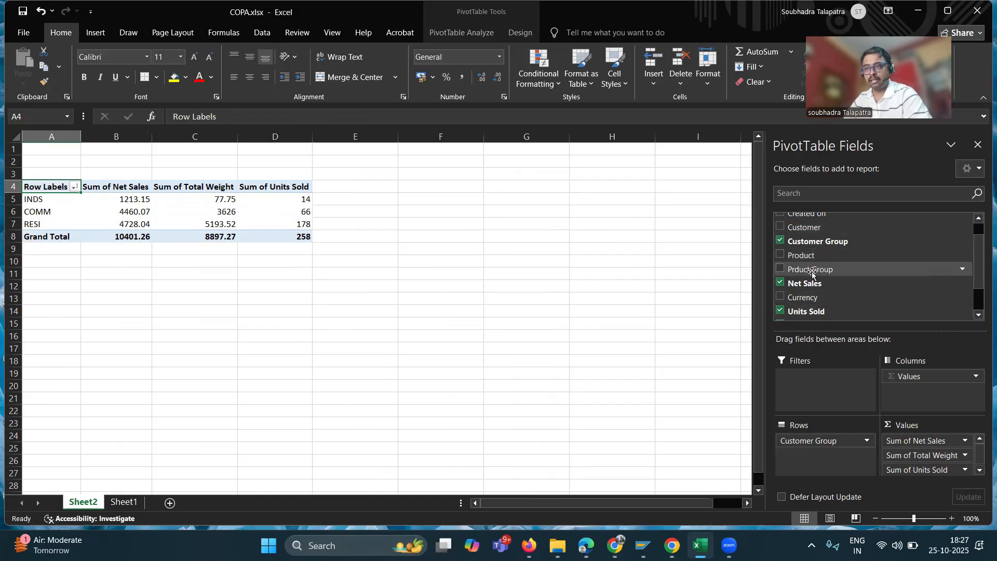
{"action": "left_click_drag", "start_coordinate": [802, 270], "coordinate": [804, 456]}
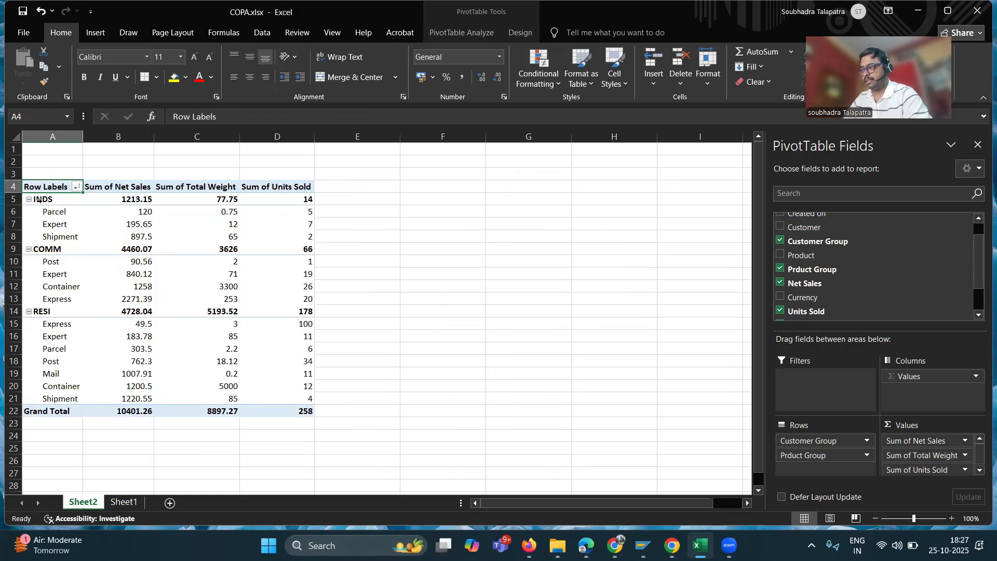
{"action": "left_click", "coordinate": [139, 236]}
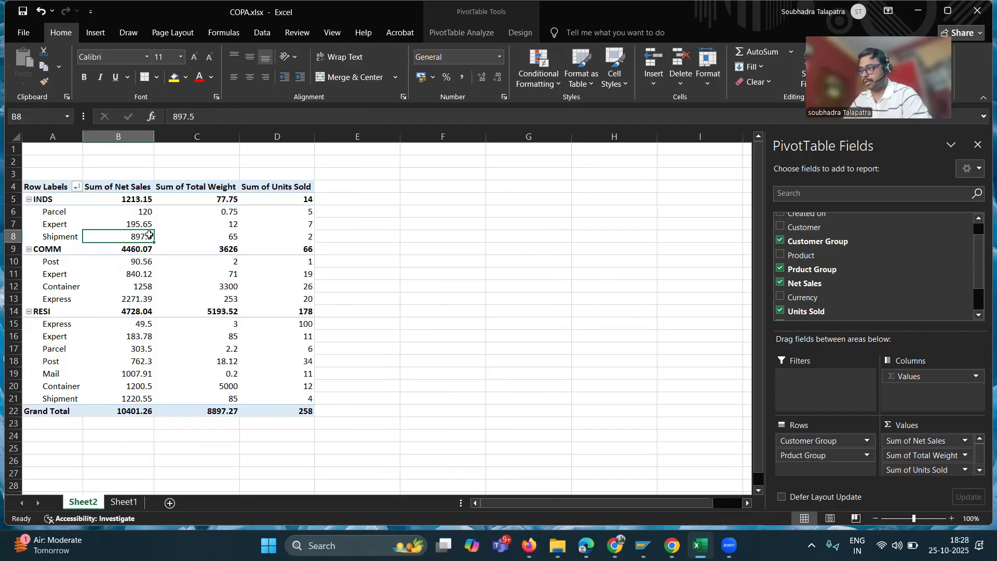
{"action": "left_click", "coordinate": [47, 251]}
{"action": "left_click", "coordinate": [130, 303]}
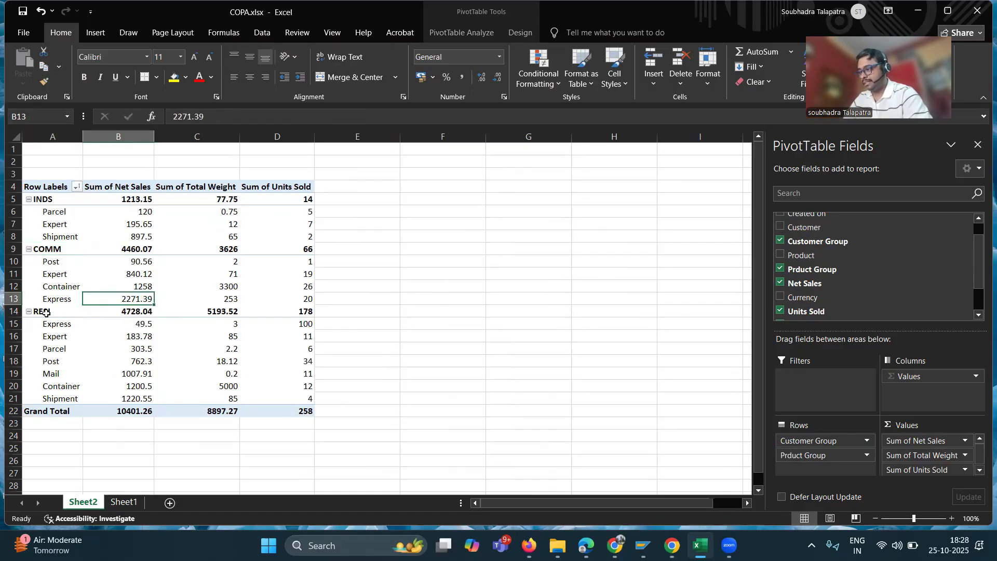
{"action": "left_click", "coordinate": [124, 399]}
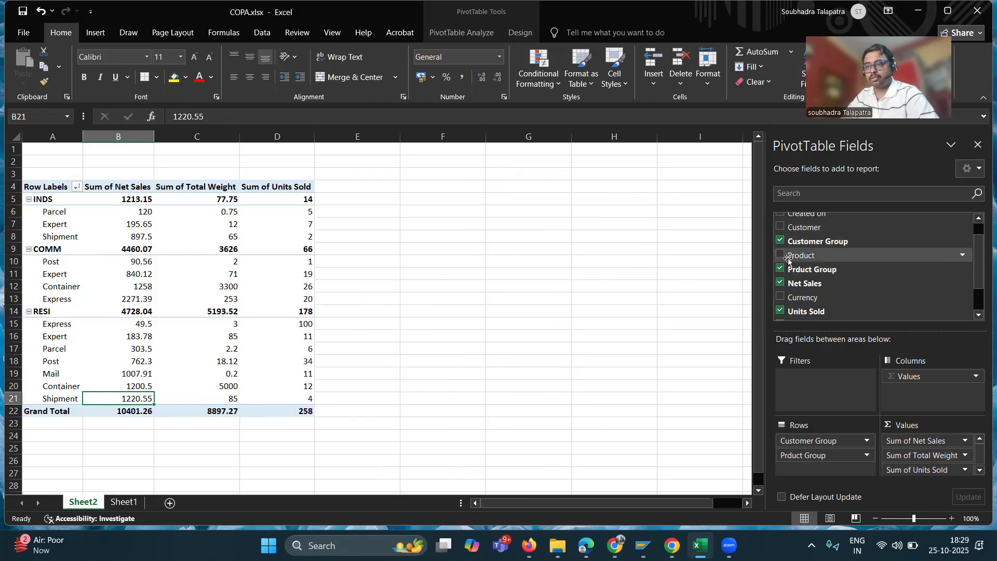
Replace both group fields with Created on as the pivot table's row field and check the net sales for 15-01-2025
{"action": "left_click", "coordinate": [978, 219]}
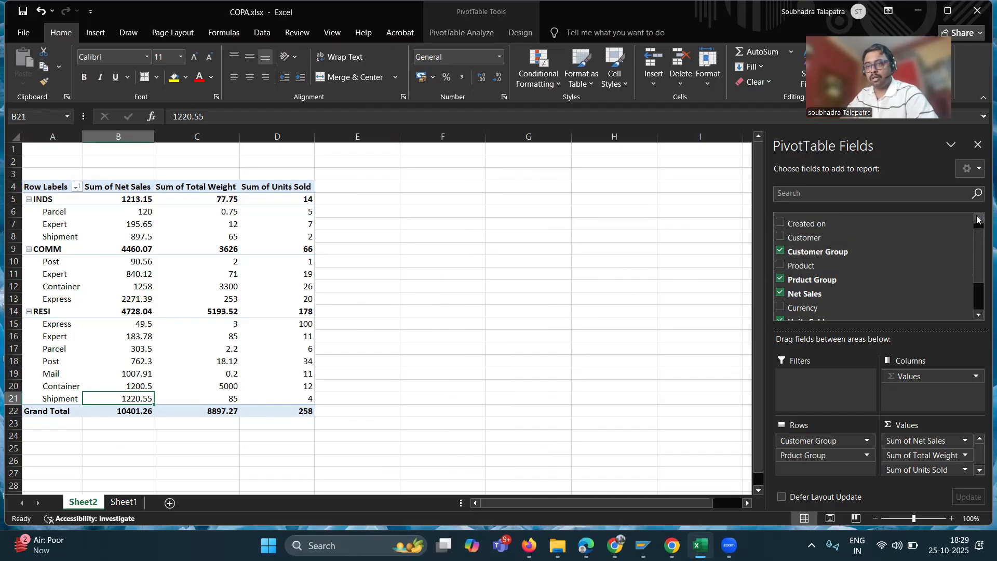
{"action": "left_click", "coordinate": [780, 279]}
{"action": "left_click", "coordinate": [779, 251]}
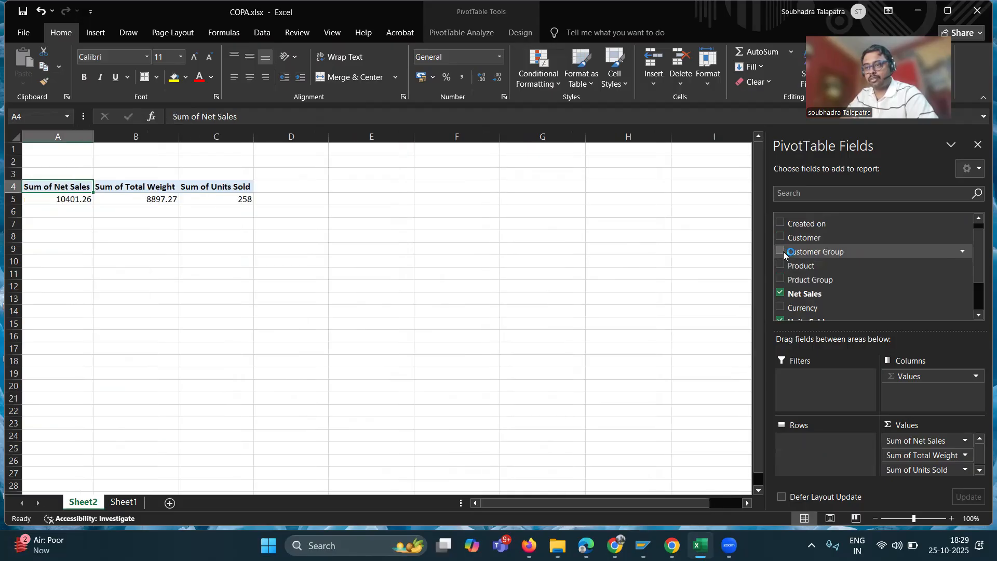
{"action": "left_click", "coordinate": [782, 227]}
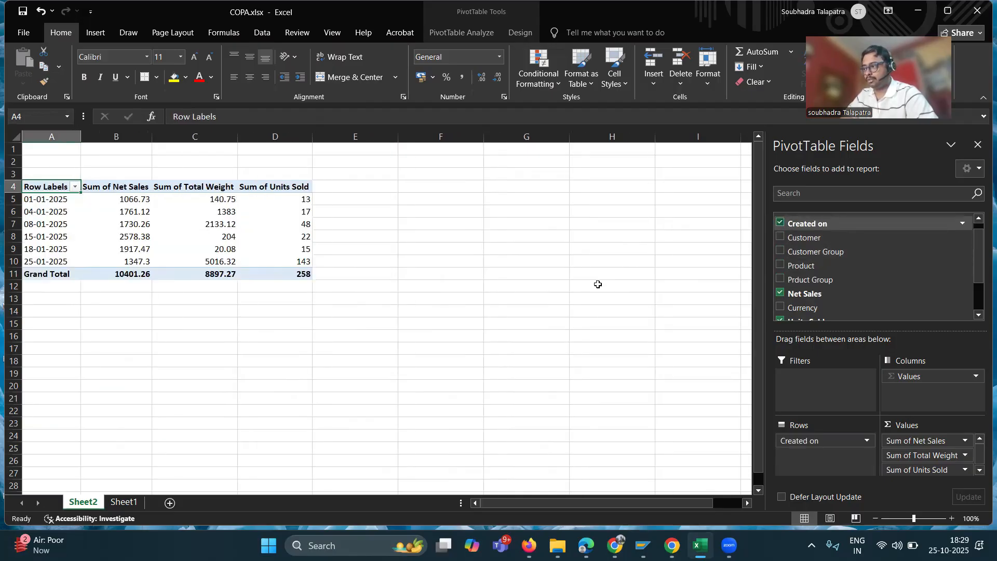
{"action": "left_click", "coordinate": [43, 237]}
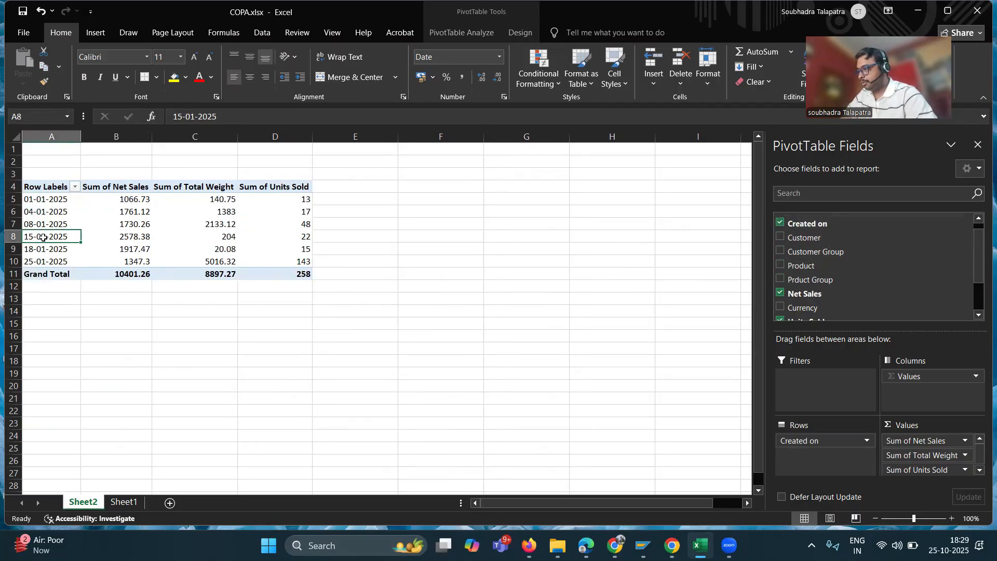
{"action": "left_click", "coordinate": [129, 237]}
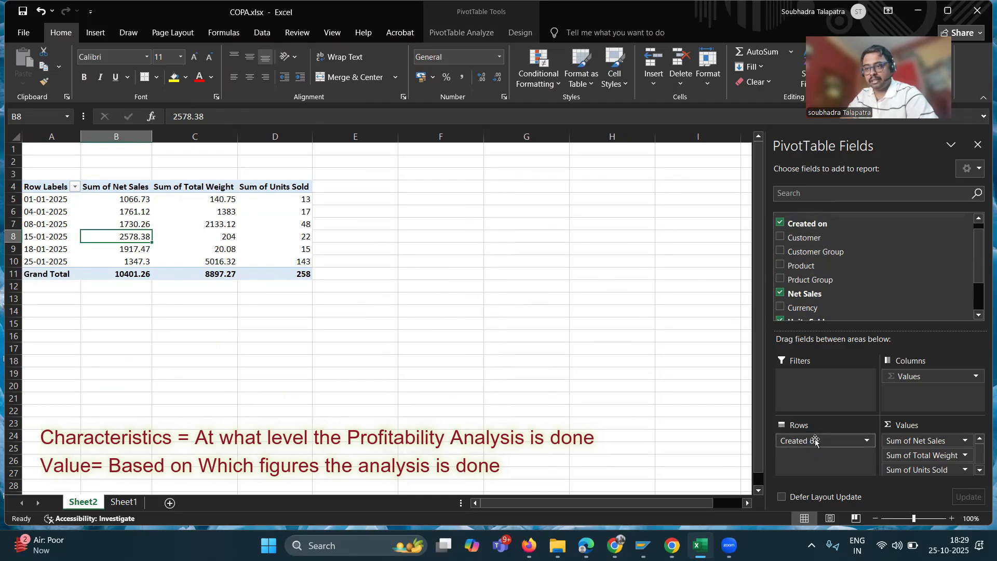
Summarise the pivot table by Prduct Group instead of Created on, and switch its row field to Customer Group
{"action": "left_click", "coordinate": [780, 222]}
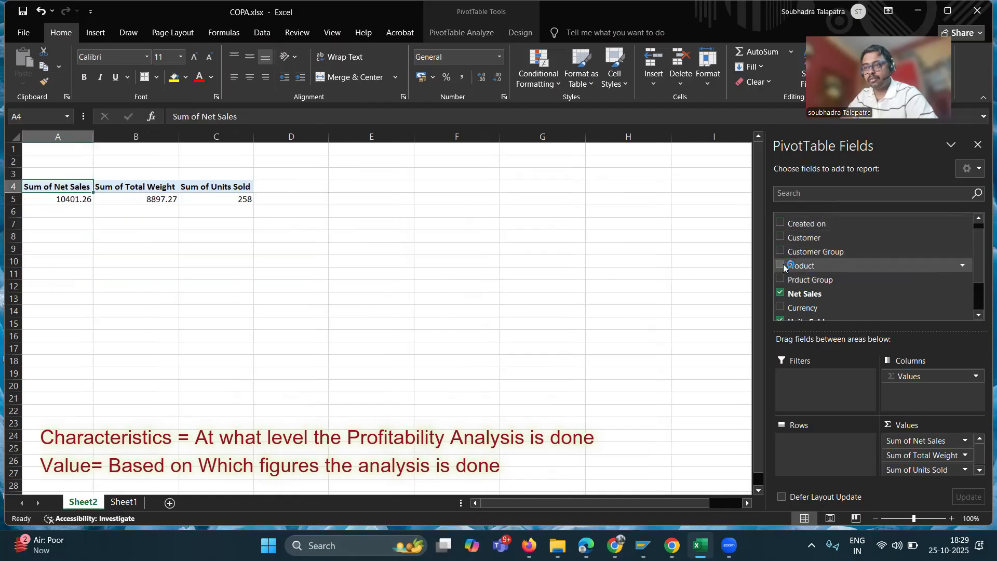
{"action": "left_click", "coordinate": [779, 279]}
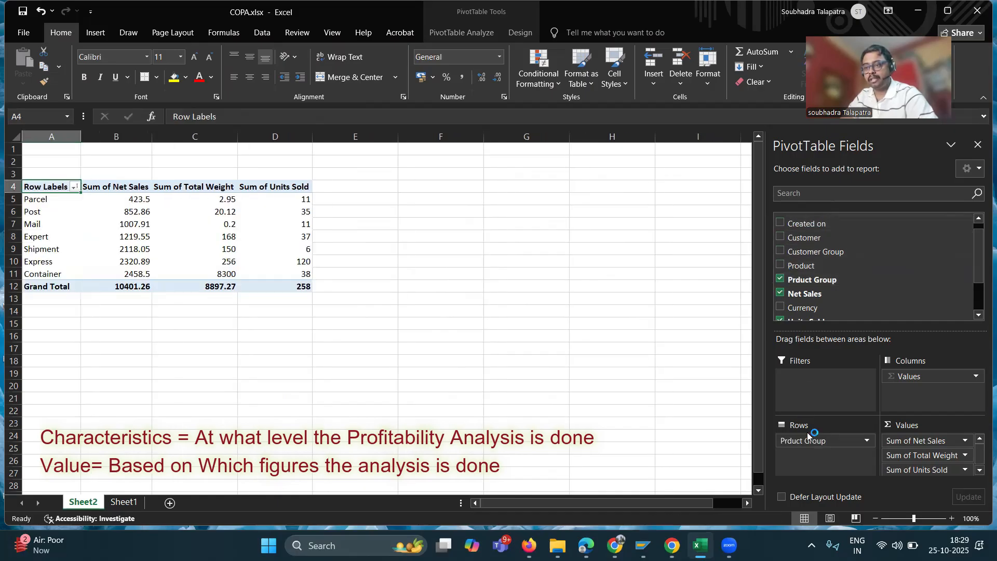
{"action": "left_click", "coordinate": [779, 279]}
{"action": "left_click", "coordinate": [780, 251]}
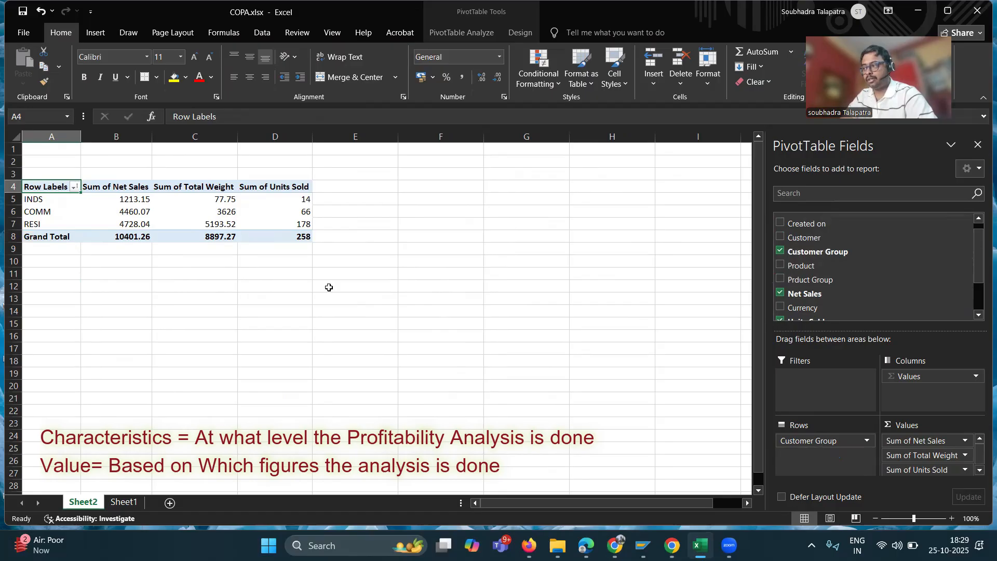
Examine the customer group rows as characteristics and their net sales, total weight and units sold as values
{"action": "left_click_drag", "start_coordinate": [46, 201], "coordinate": [68, 227]}
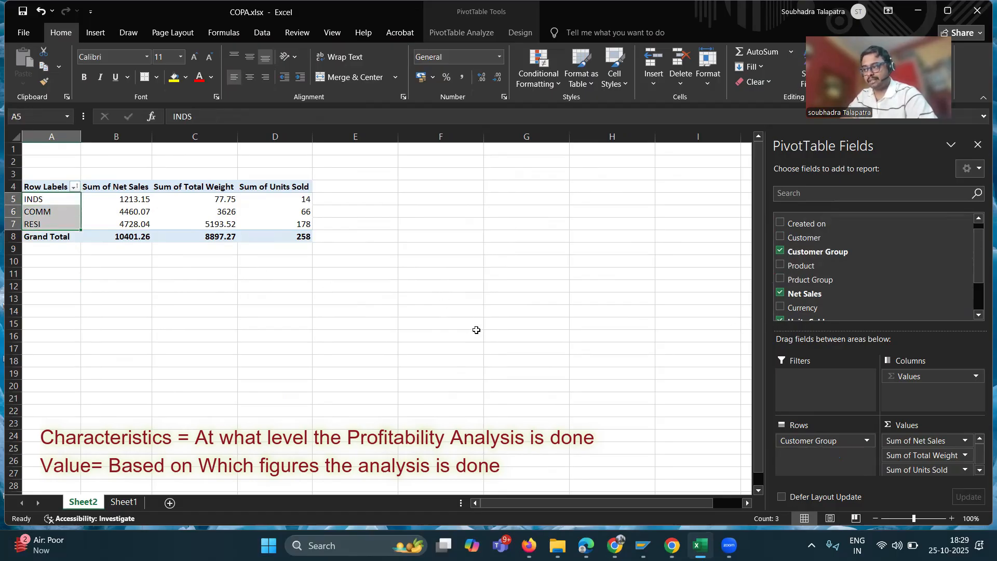
{"action": "left_click_drag", "start_coordinate": [126, 198], "coordinate": [229, 214]}
{"action": "left_click", "coordinate": [293, 228]}
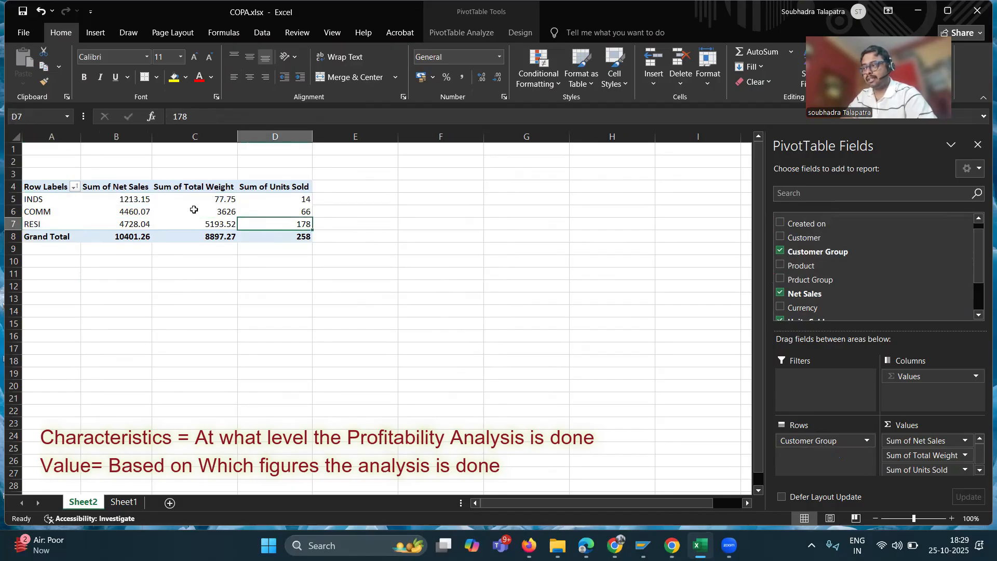
{"action": "left_click", "coordinate": [124, 200]}
{"action": "left_click", "coordinate": [208, 200]}
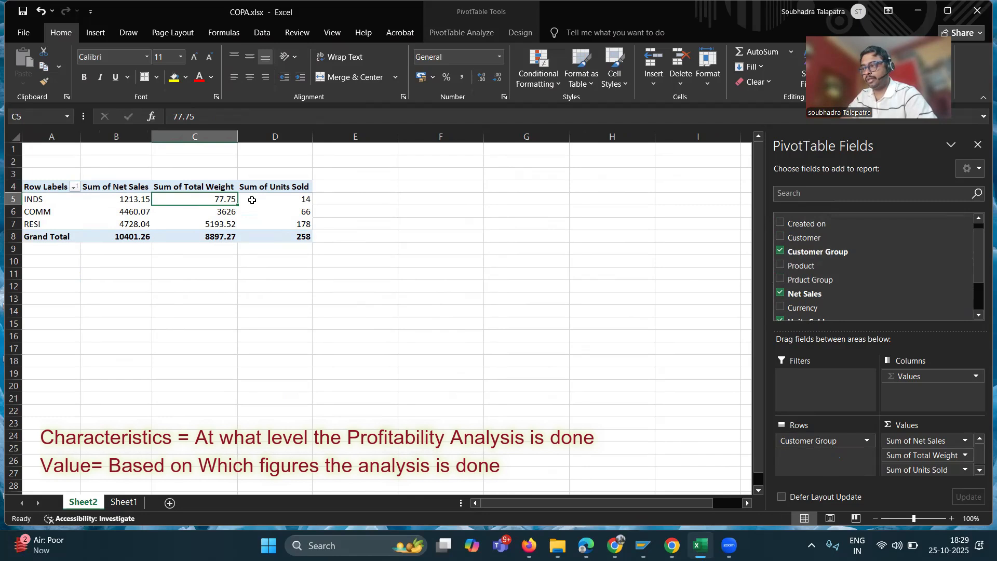
{"action": "left_click", "coordinate": [295, 197]}
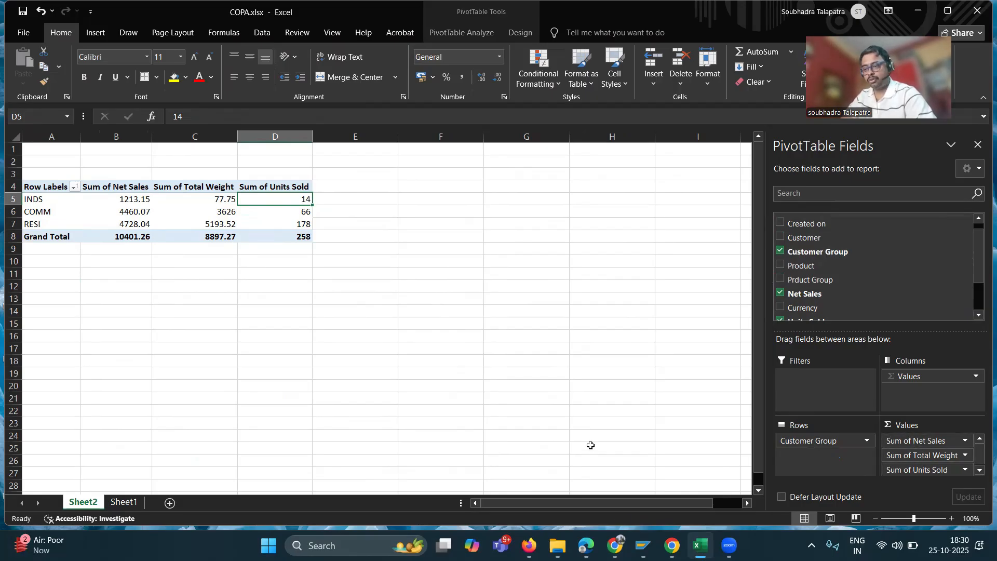
Switch to the SAP CE1R001 entries, subtotal them by Product Hierarchy instead of Product, and collapse them to the subtotal lines
{"action": "mouse_move", "coordinate": [642, 545]}
{"action": "left_click", "coordinate": [565, 475]}
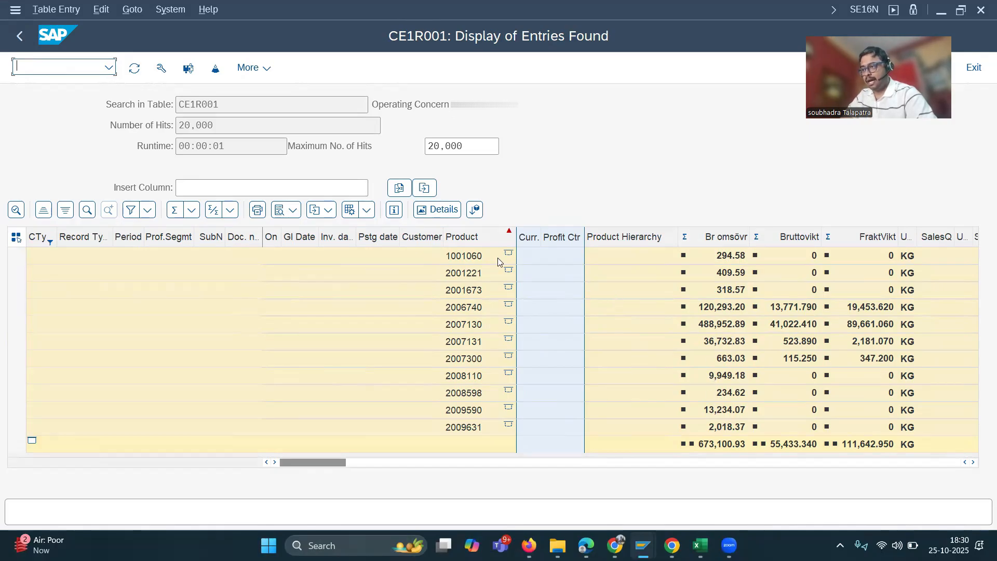
{"action": "left_click", "coordinate": [616, 239]}
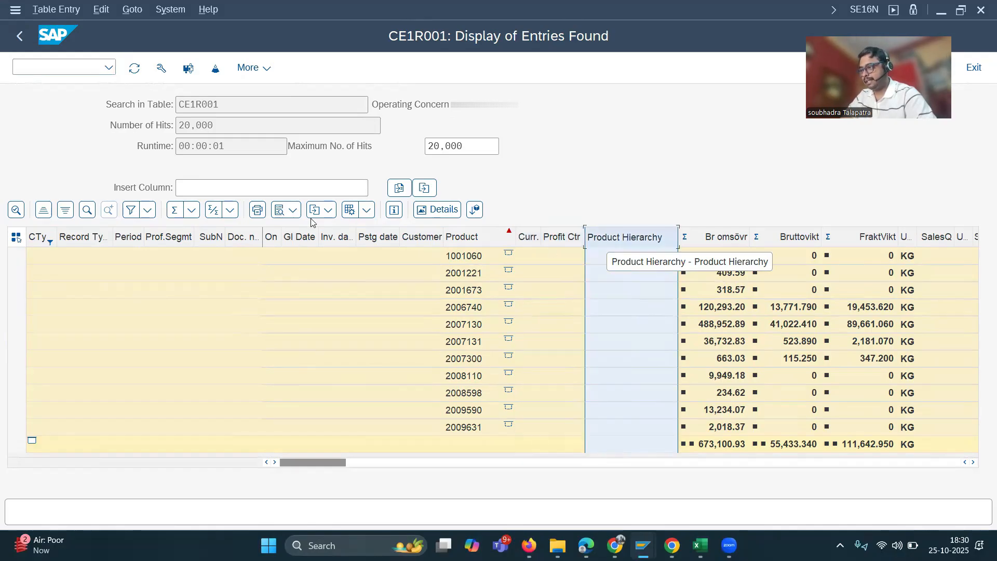
{"action": "left_click", "coordinate": [214, 210]}
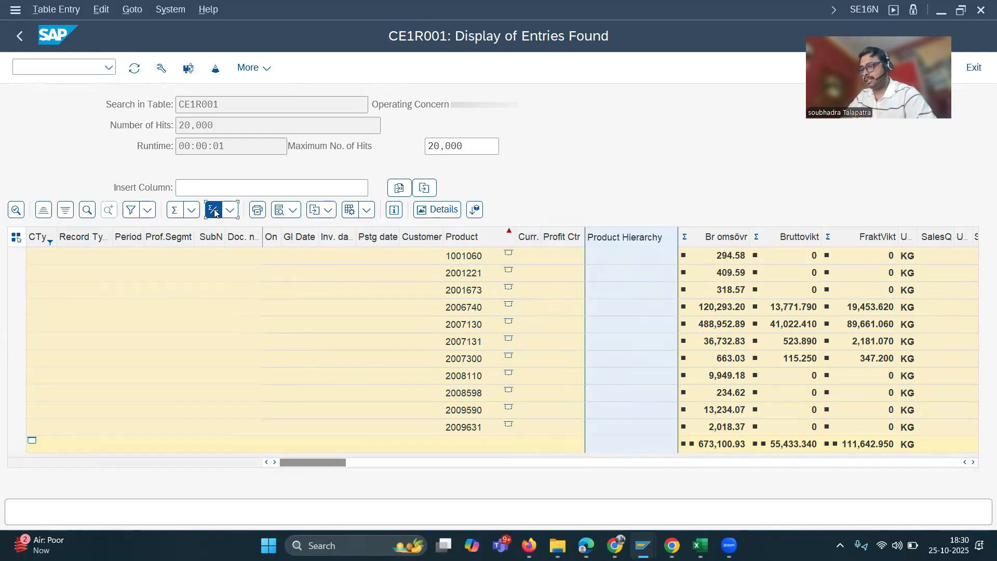
{"action": "double_click", "coordinate": [366, 291]}
{"action": "left_click_drag", "start_coordinate": [975, 275], "coordinate": [980, 509]}
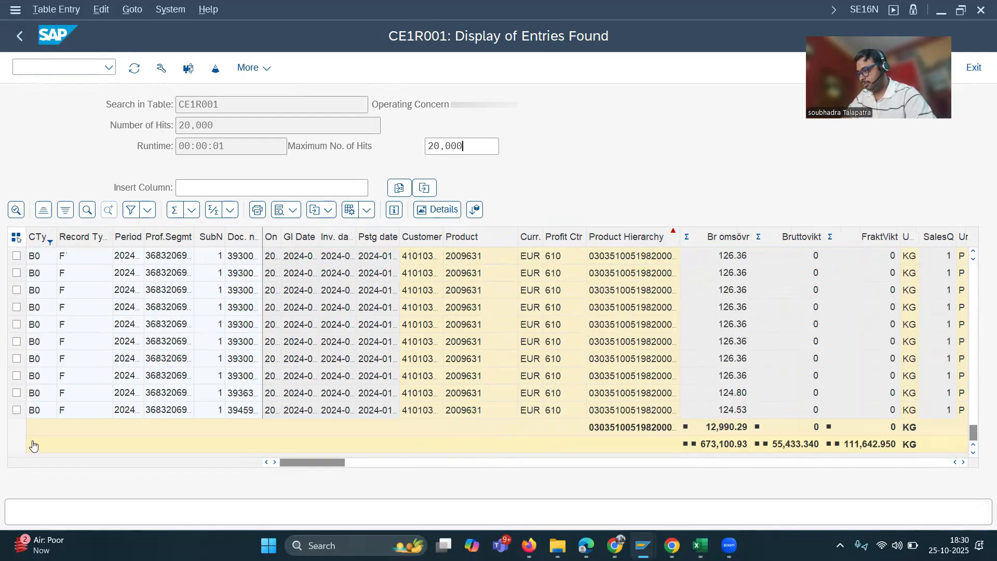
{"action": "left_click", "coordinate": [34, 446]}
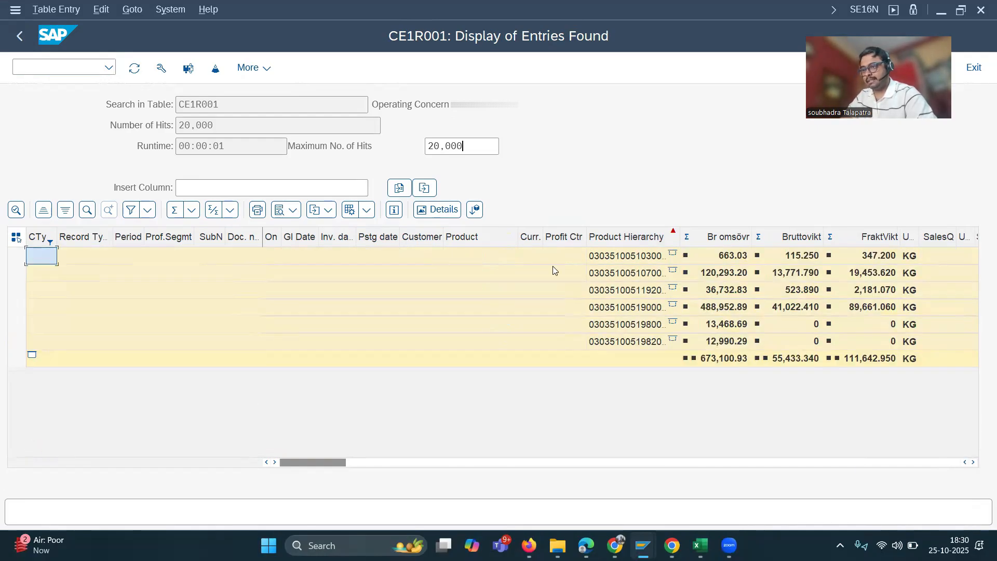
{"action": "left_click", "coordinate": [613, 312]}
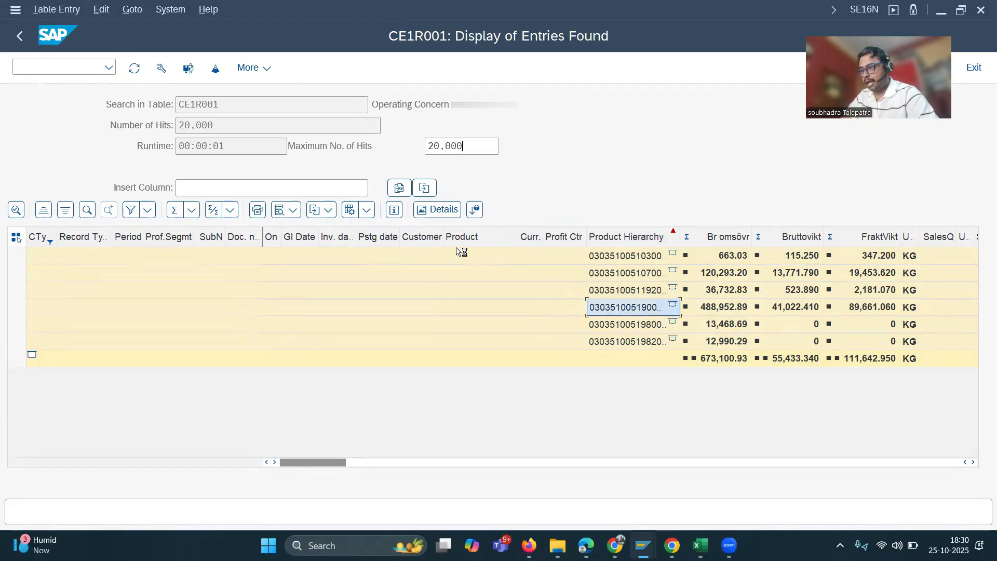
Subtotal the entries by Customer instead of Product Hierarchy, collapse them to the subtotal lines, and widen the Customer column to fit
{"action": "left_click", "coordinate": [433, 239]}
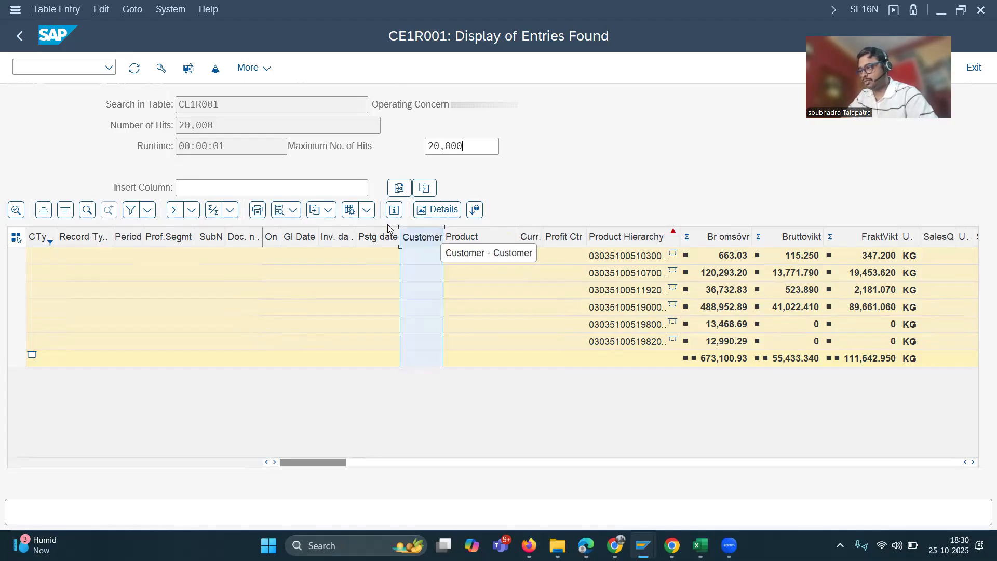
{"action": "left_click", "coordinate": [214, 210]}
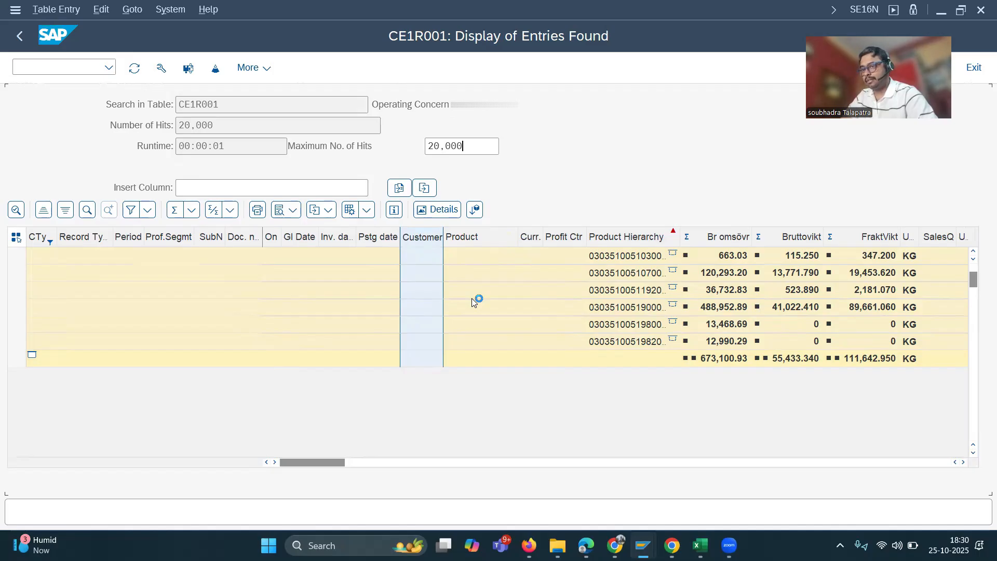
{"action": "left_click_drag", "start_coordinate": [972, 280], "coordinate": [977, 458]}
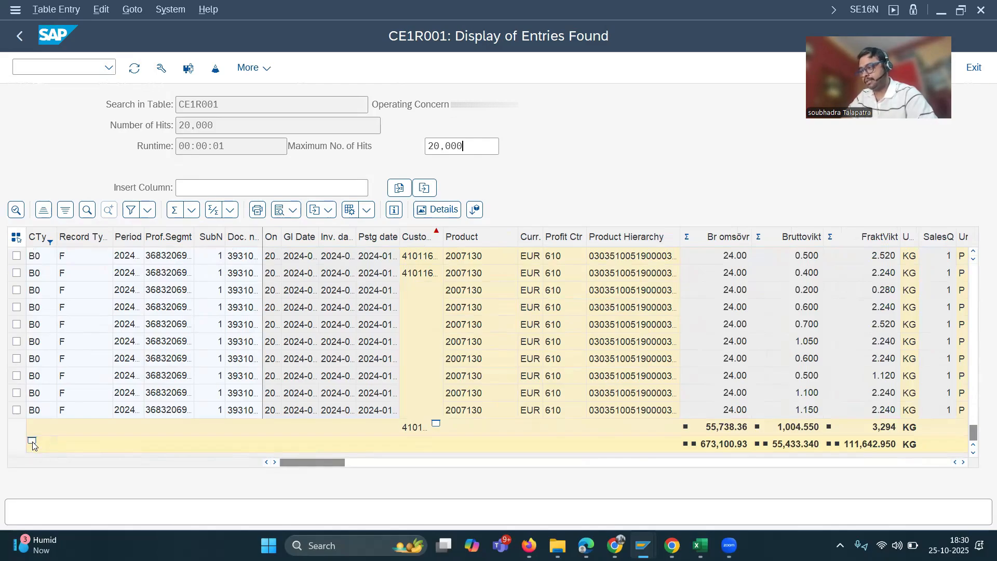
{"action": "left_click", "coordinate": [32, 441]}
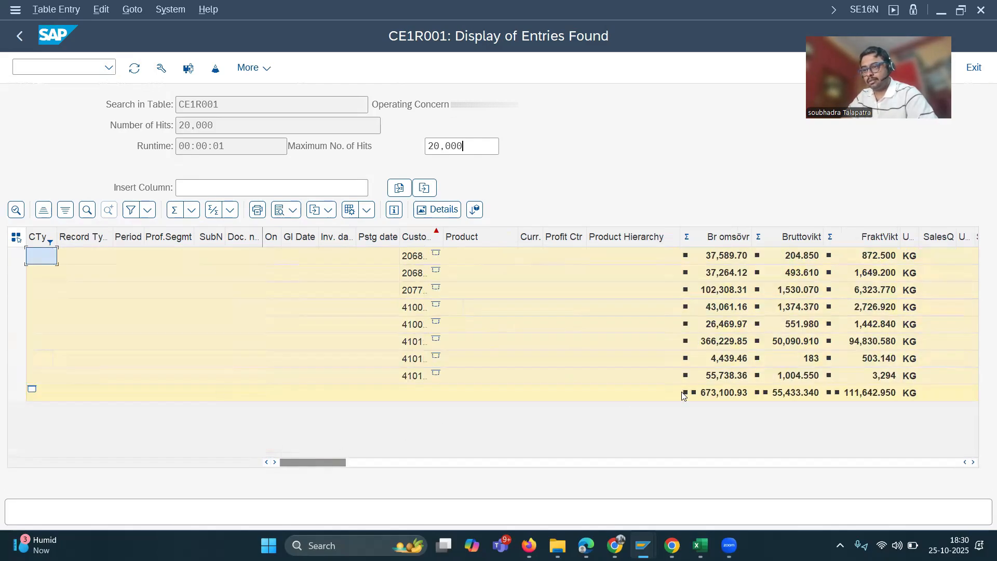
{"action": "left_click", "coordinate": [415, 347]}
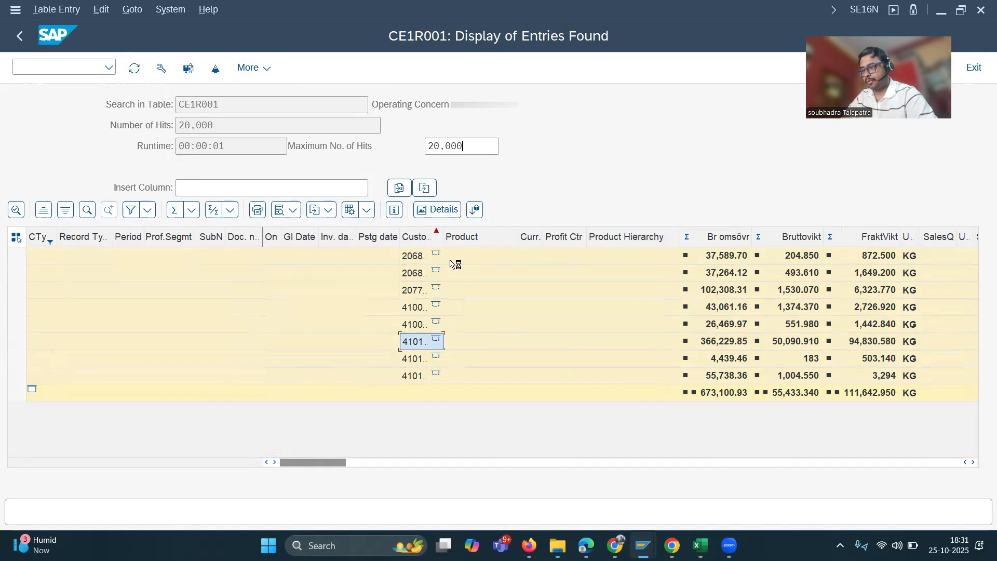
{"action": "double_click", "coordinate": [447, 238]}
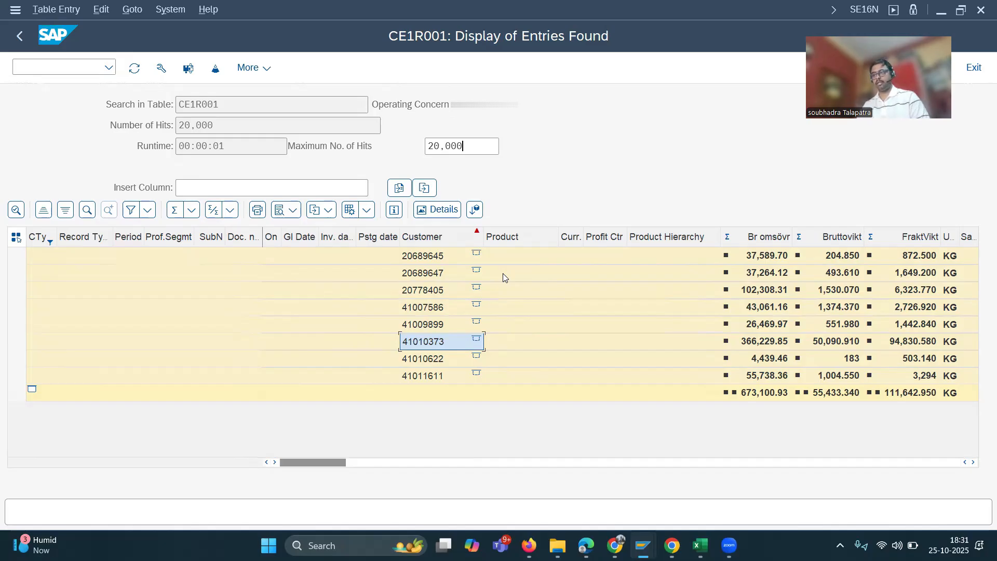
Switch to the Creation of Billable Items for Testing window and set the source transaction ID to COPA-25/10
{"action": "mouse_move", "coordinate": [646, 542]}
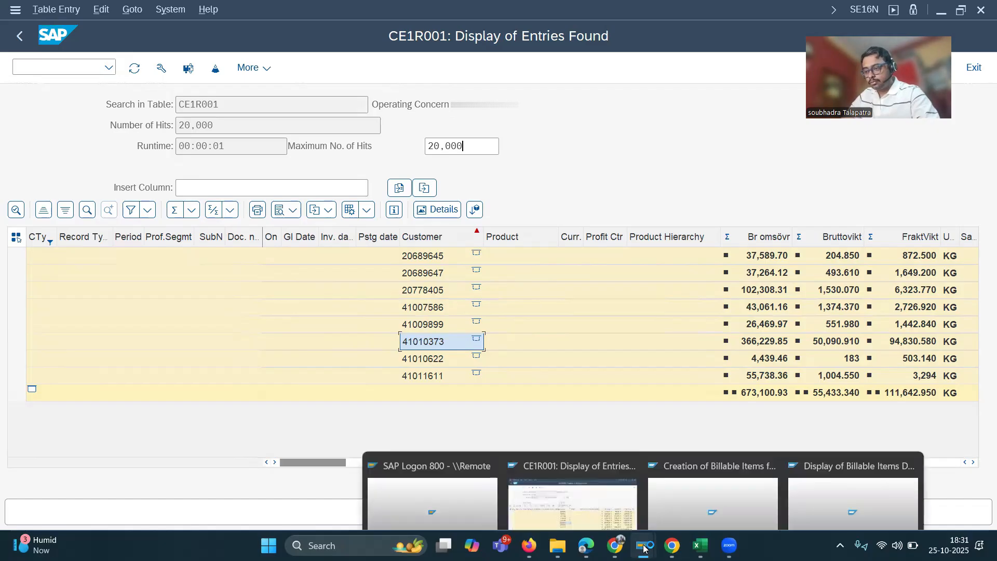
{"action": "left_click", "coordinate": [694, 488]}
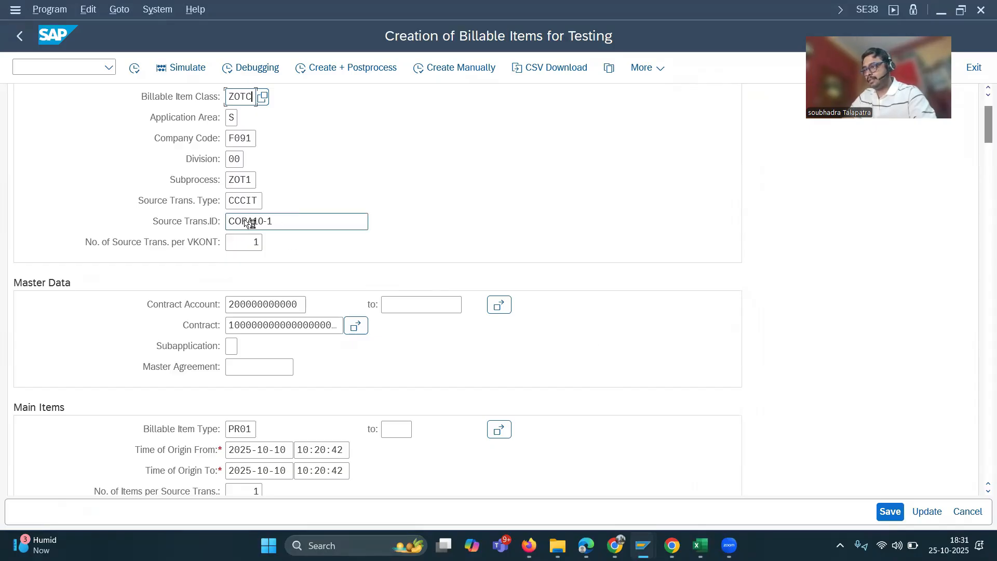
{"action": "left_click_drag", "start_coordinate": [245, 219], "coordinate": [202, 219]}
{"action": "key", "text": "BackSpace"}
{"action": "type", "text": "COPA"}
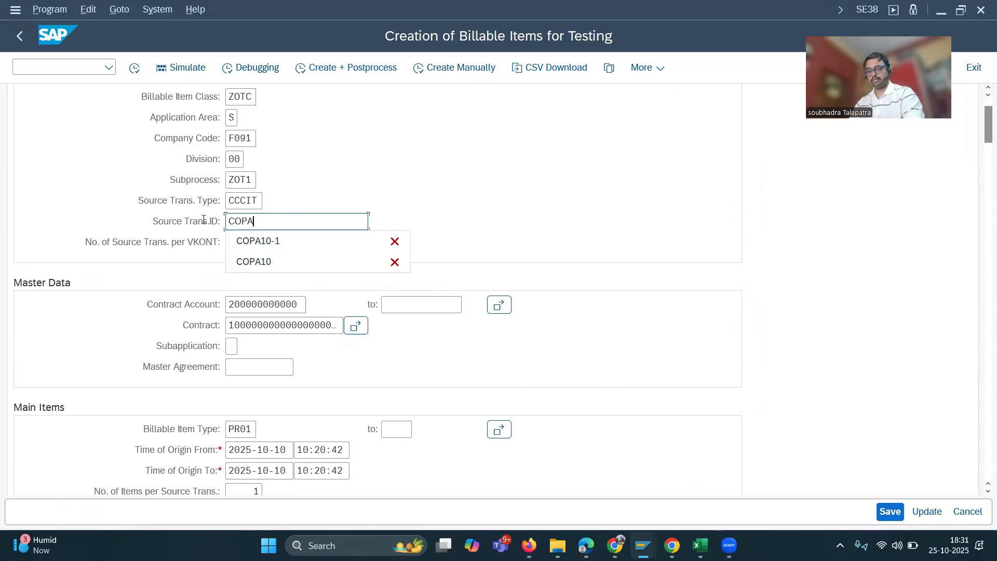
{"action": "type", "text": "25"}
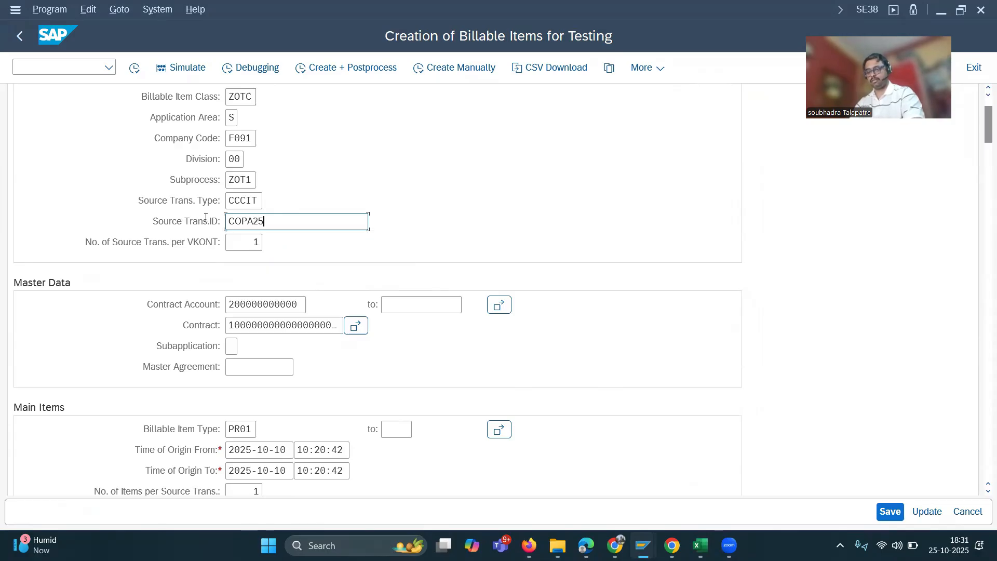
{"action": "type", "text": "/10"}
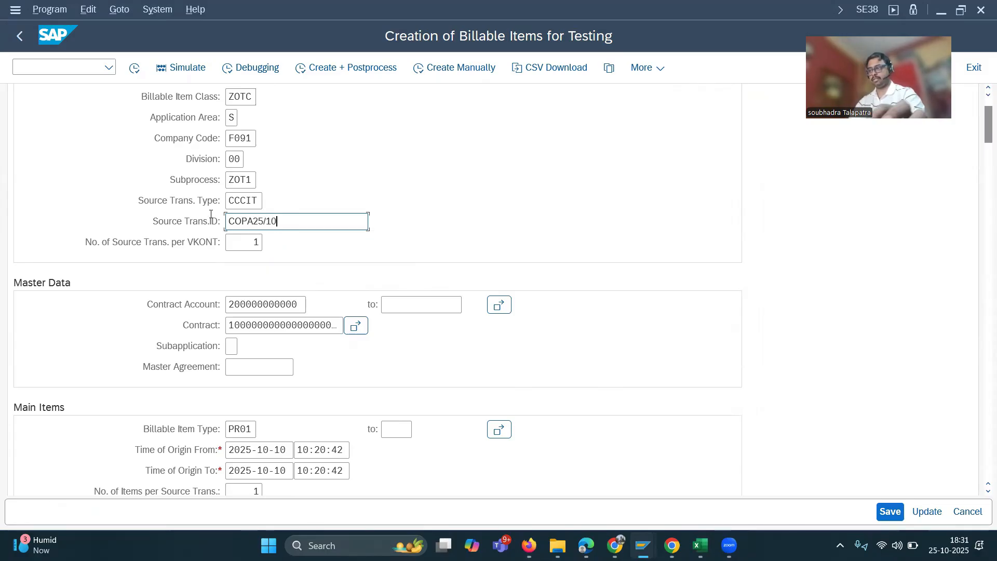
{"action": "left_click", "coordinate": [254, 221]}
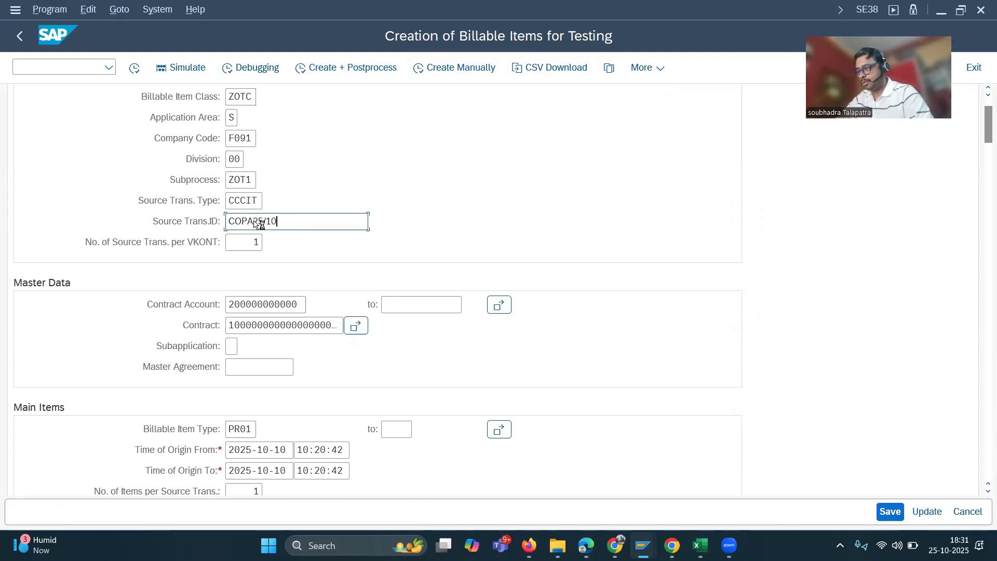
{"action": "type", "text": "-"}
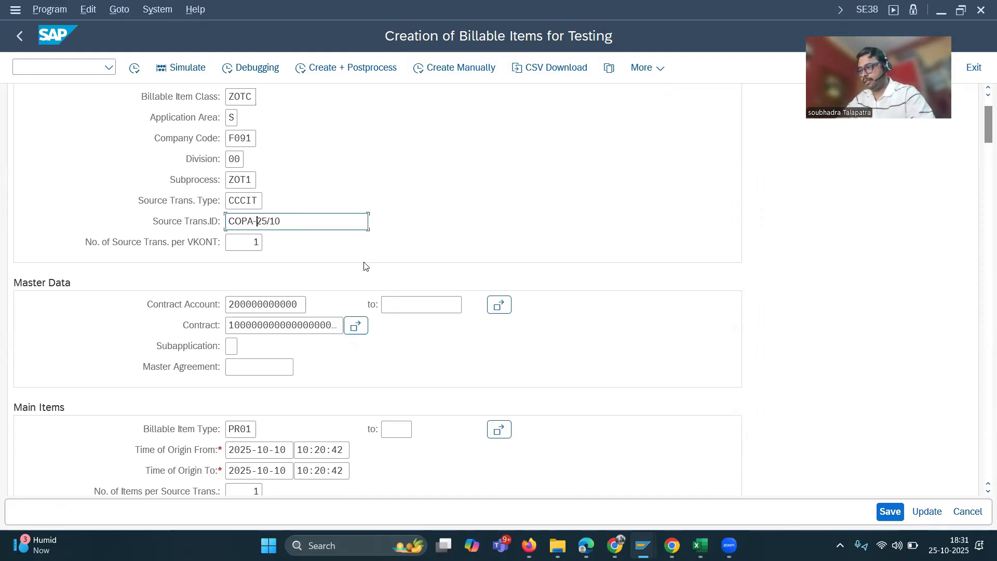
Set the billing quantity of the PR01 billable item to 2.5 KG
{"action": "scroll", "coordinate": [306, 382], "scroll_direction": "down", "scroll_amount": 1}
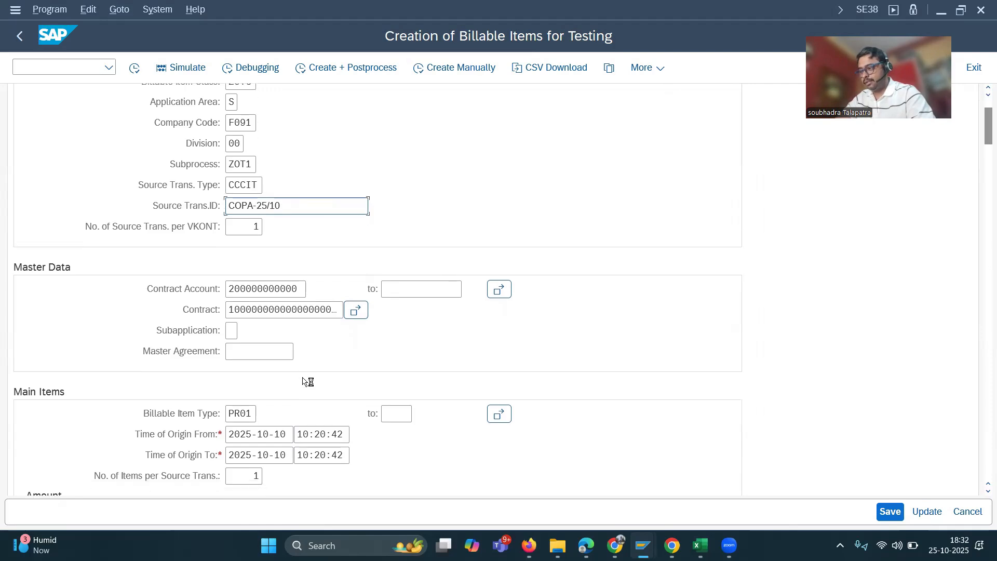
{"action": "scroll", "coordinate": [306, 381], "scroll_direction": "down", "scroll_amount": 1}
{"action": "scroll", "coordinate": [306, 381], "scroll_direction": "down", "scroll_amount": 1}
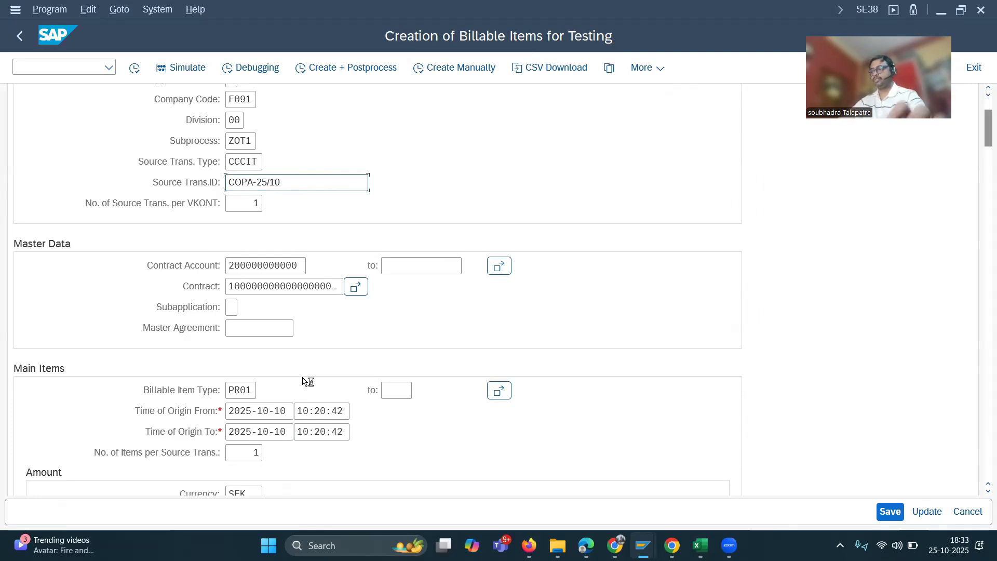
{"action": "scroll", "coordinate": [306, 424], "scroll_direction": "down", "scroll_amount": 2}
{"action": "scroll", "coordinate": [322, 436], "scroll_direction": "down", "scroll_amount": 4}
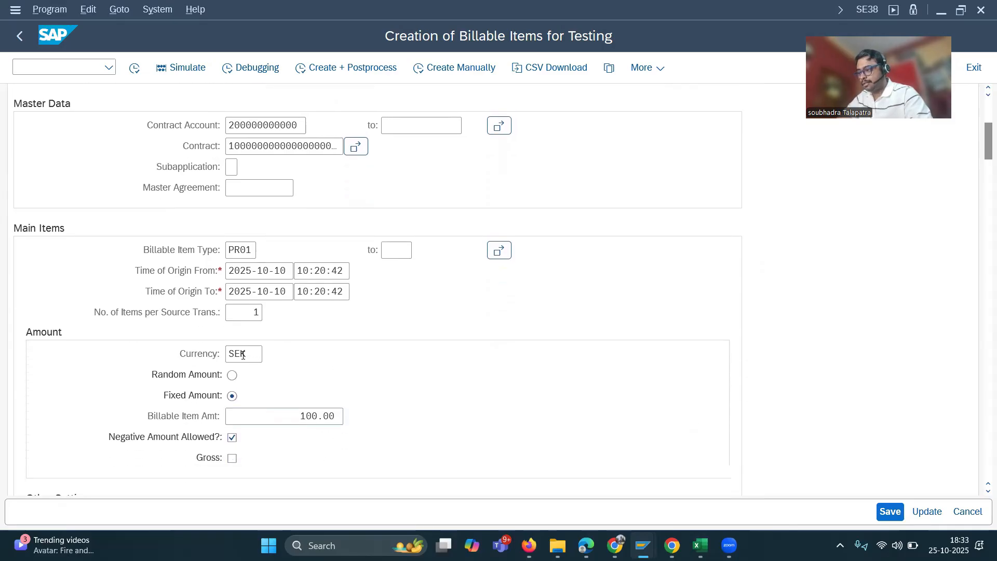
{"action": "scroll", "coordinate": [322, 423], "scroll_direction": "down", "scroll_amount": 3}
{"action": "scroll", "coordinate": [330, 425], "scroll_direction": "down", "scroll_amount": 7}
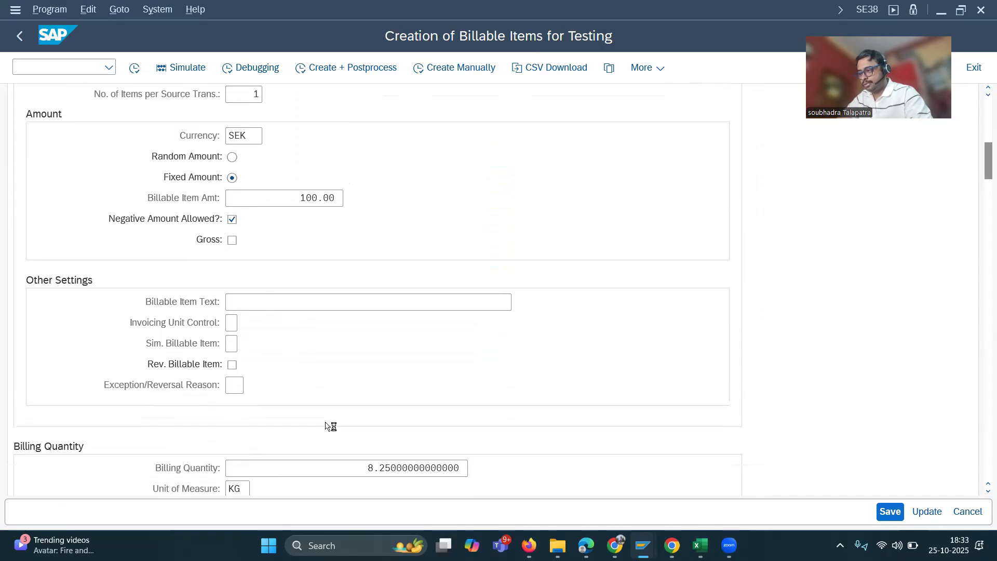
{"action": "scroll", "coordinate": [326, 425], "scroll_direction": "down", "scroll_amount": 2}
{"action": "left_click", "coordinate": [365, 440]}
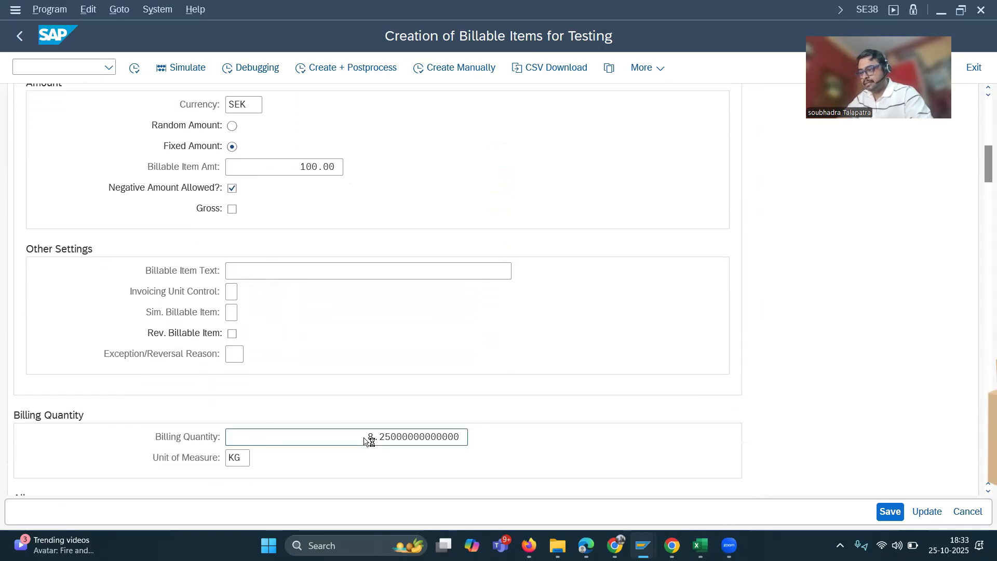
{"action": "key", "text": "Delete"}
{"action": "type", "text": "7"}
{"action": "left_click", "coordinate": [394, 438]}
{"action": "key", "text": "BackSpace"}
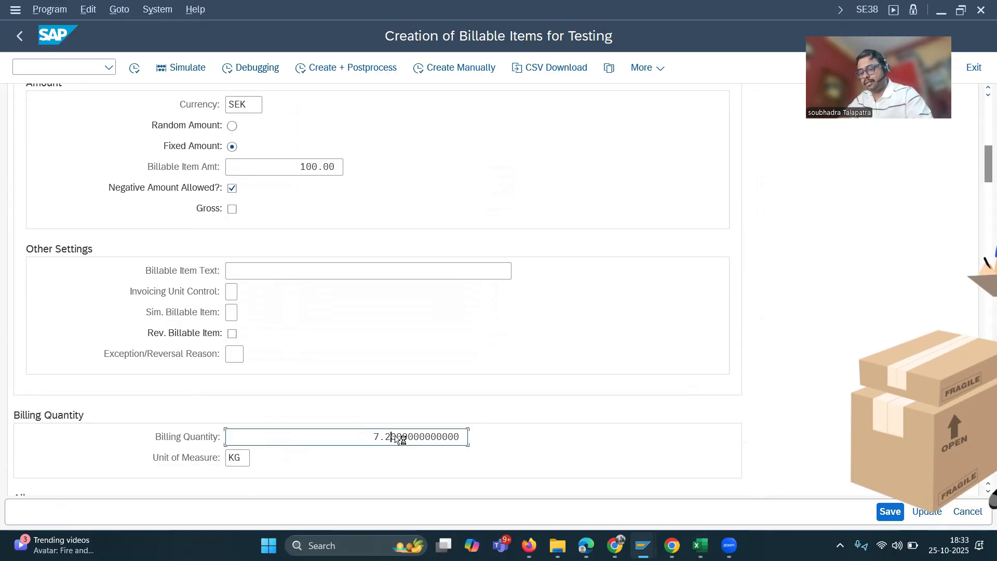
{"action": "key", "text": "BackSpace"}
{"action": "type", "text": "50"}
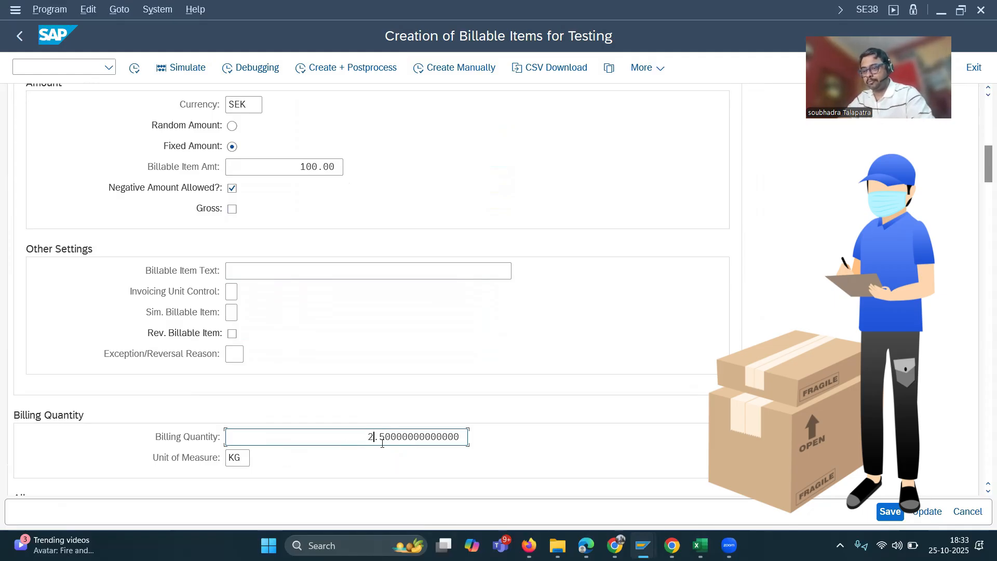
Generate the PR01 billable item as sample data and close the statistical information
{"action": "scroll", "coordinate": [306, 272], "scroll_direction": "up", "scroll_amount": 1}
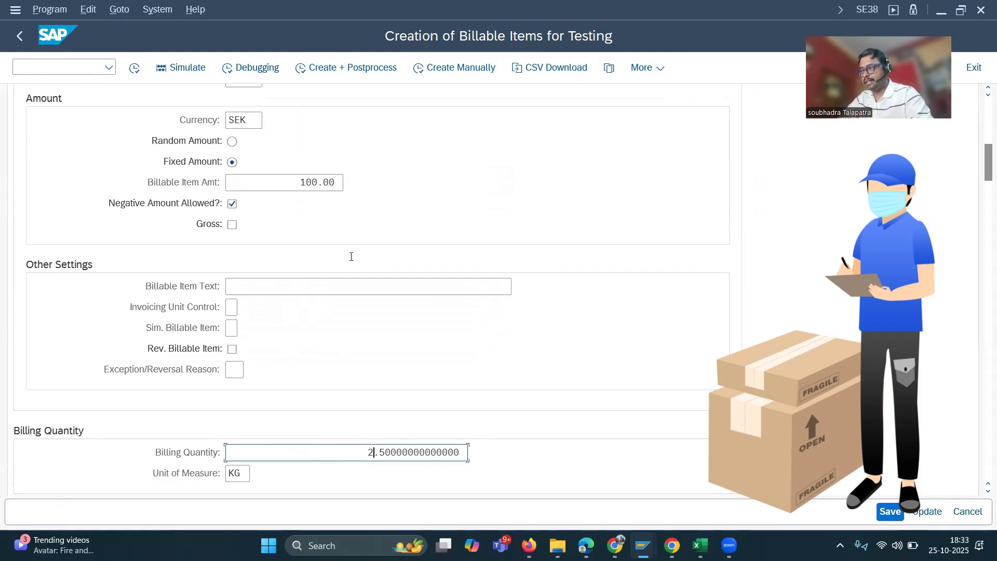
{"action": "scroll", "coordinate": [353, 258], "scroll_direction": "up", "scroll_amount": 8}
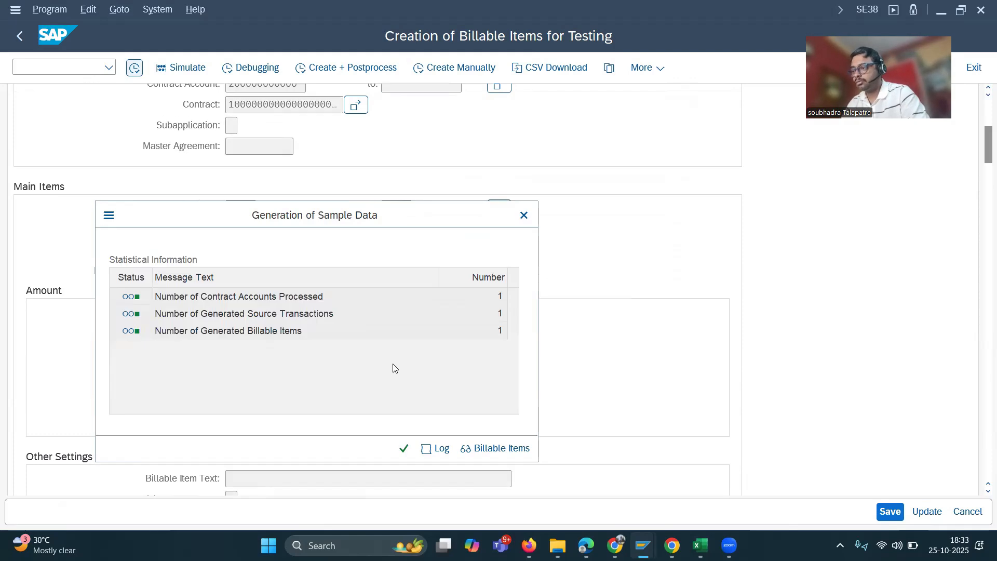
{"action": "left_click", "coordinate": [404, 449]}
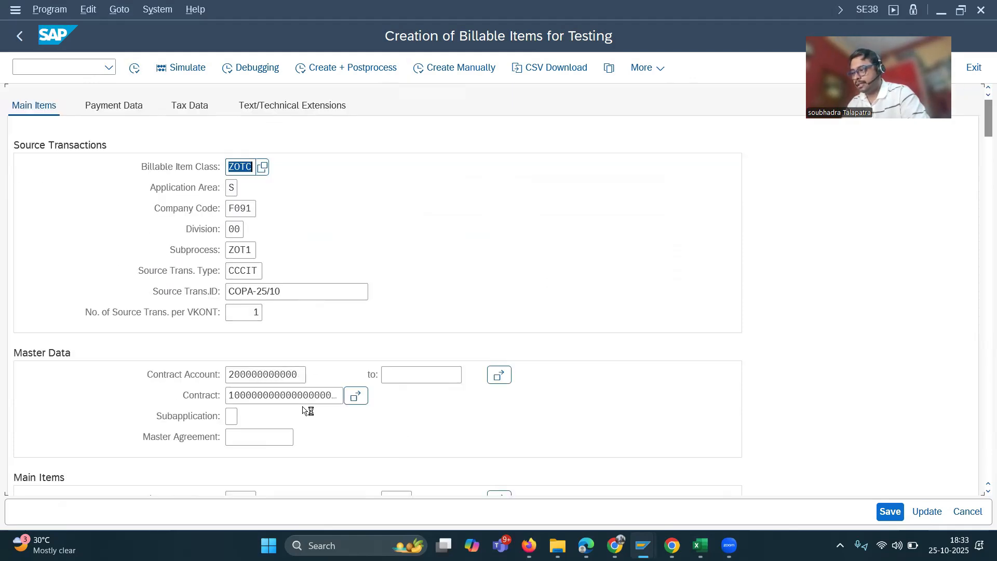
Set the billable item type under Main Items to AD01
{"action": "scroll", "coordinate": [303, 409], "scroll_direction": "down", "scroll_amount": 3}
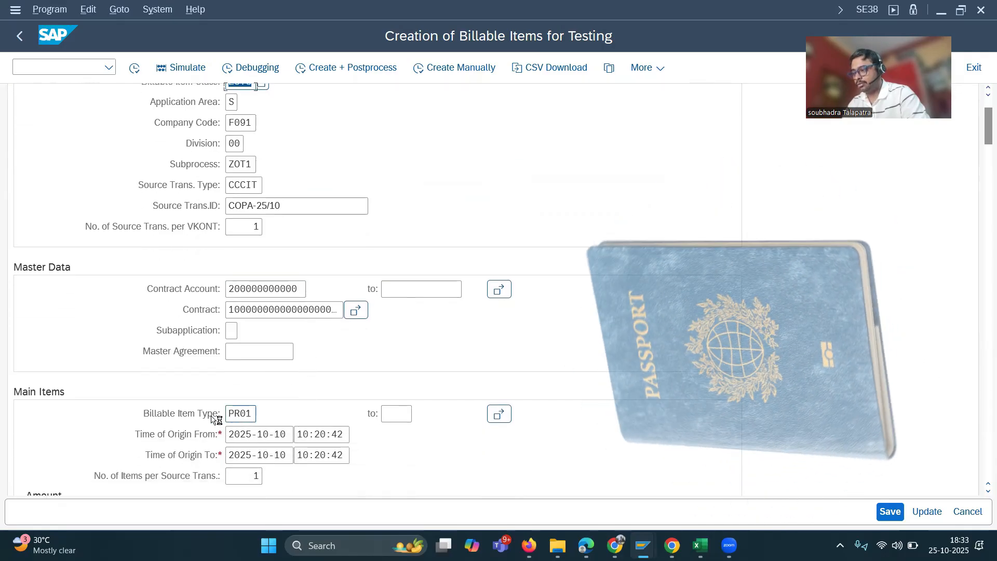
{"action": "left_click_drag", "start_coordinate": [241, 413], "coordinate": [212, 419]}
{"action": "type", "text": "AD"}
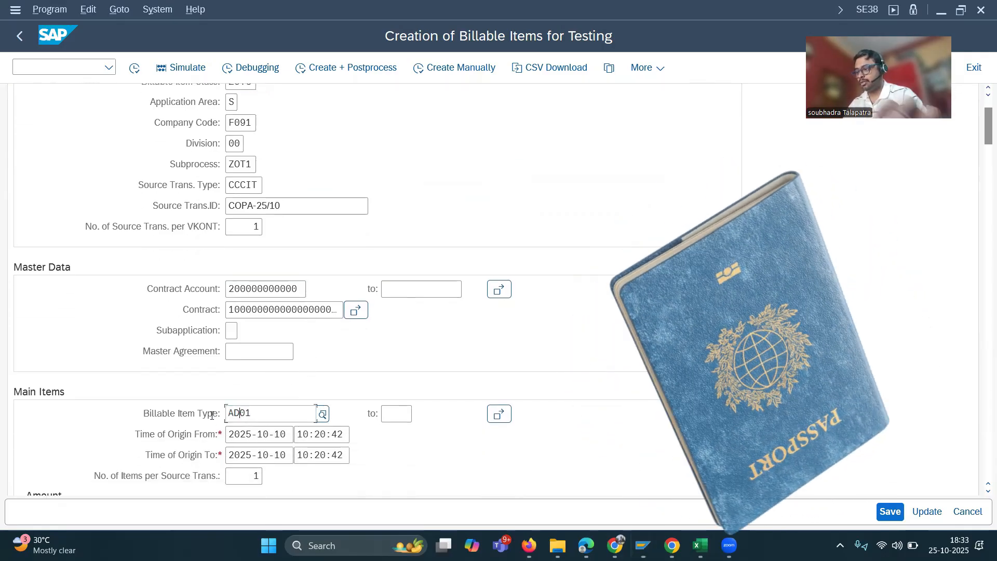
{"action": "left_click", "coordinate": [643, 393]}
Set the fixed billable item amount to 30.00 SEK
{"action": "scroll", "coordinate": [311, 498], "scroll_direction": "down", "scroll_amount": 2}
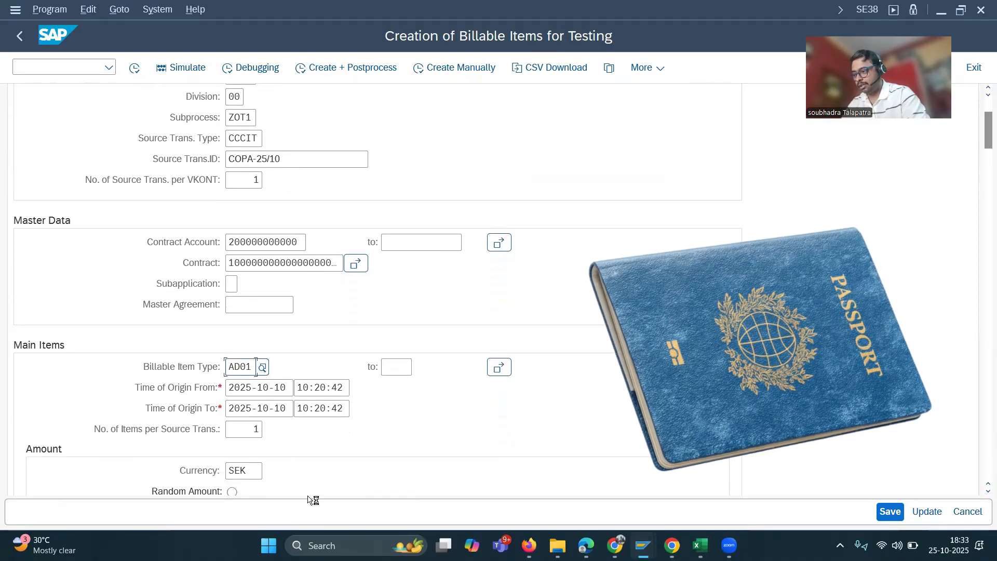
{"action": "scroll", "coordinate": [313, 499], "scroll_direction": "down", "scroll_amount": 2}
{"action": "scroll", "coordinate": [318, 483], "scroll_direction": "down", "scroll_amount": 1}
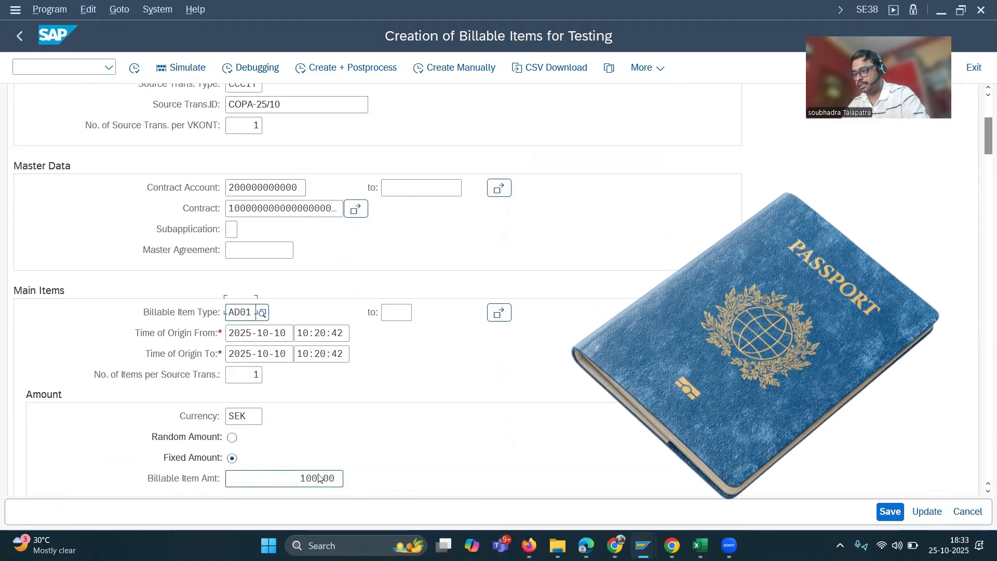
{"action": "scroll", "coordinate": [318, 478], "scroll_direction": "down", "scroll_amount": 1}
{"action": "left_click", "coordinate": [318, 470]}
{"action": "key", "text": "BackSpace"}
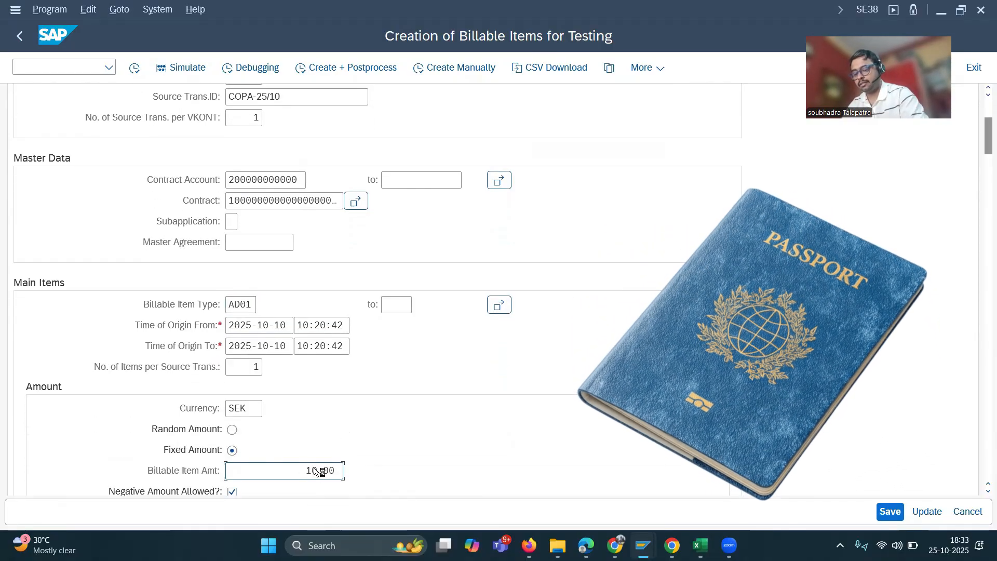
{"action": "key", "text": "BackSpace"}
{"action": "type", "text": "3"}
Set the billing quantity to 2 PC, generate the AD01 billable item, and close the statistical information
{"action": "scroll", "coordinate": [364, 414], "scroll_direction": "down", "scroll_amount": 2}
{"action": "scroll", "coordinate": [364, 415], "scroll_direction": "down", "scroll_amount": 6}
{"action": "scroll", "coordinate": [285, 461], "scroll_direction": "down", "scroll_amount": 4}
{"action": "double_click", "coordinate": [248, 462]}
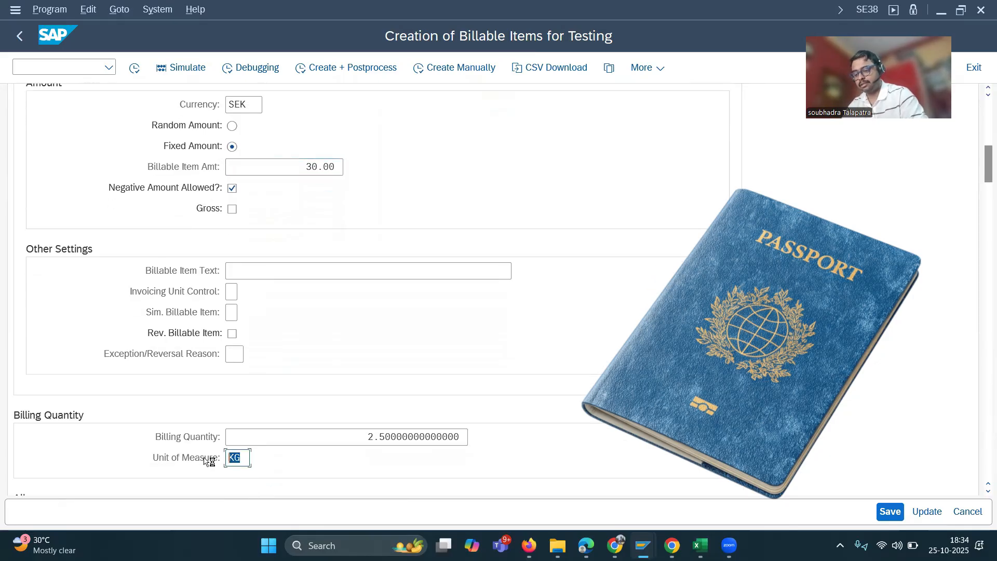
{"action": "key", "text": "BackSpace"}
{"action": "type", "text": "PC"}
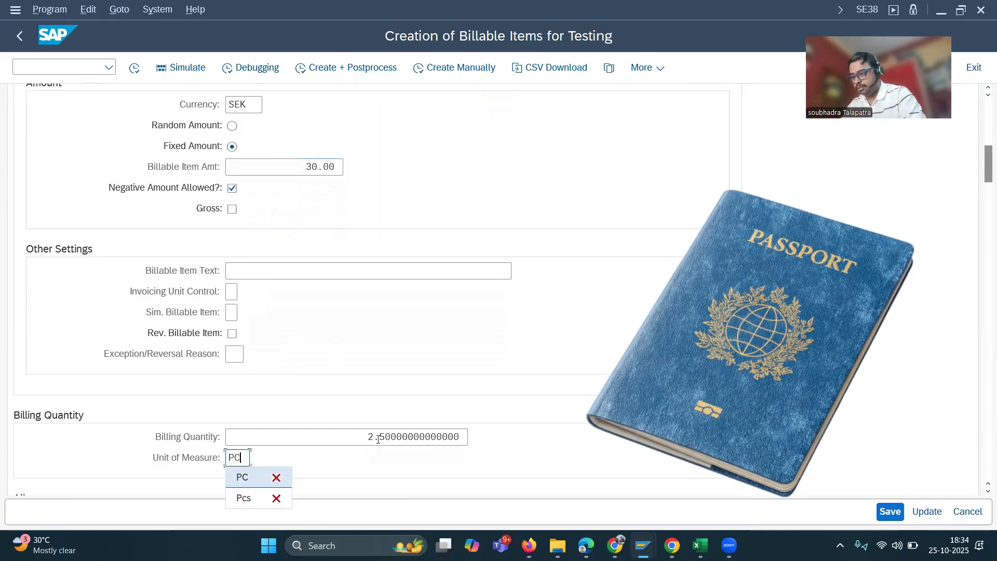
{"action": "left_click", "coordinate": [363, 437]}
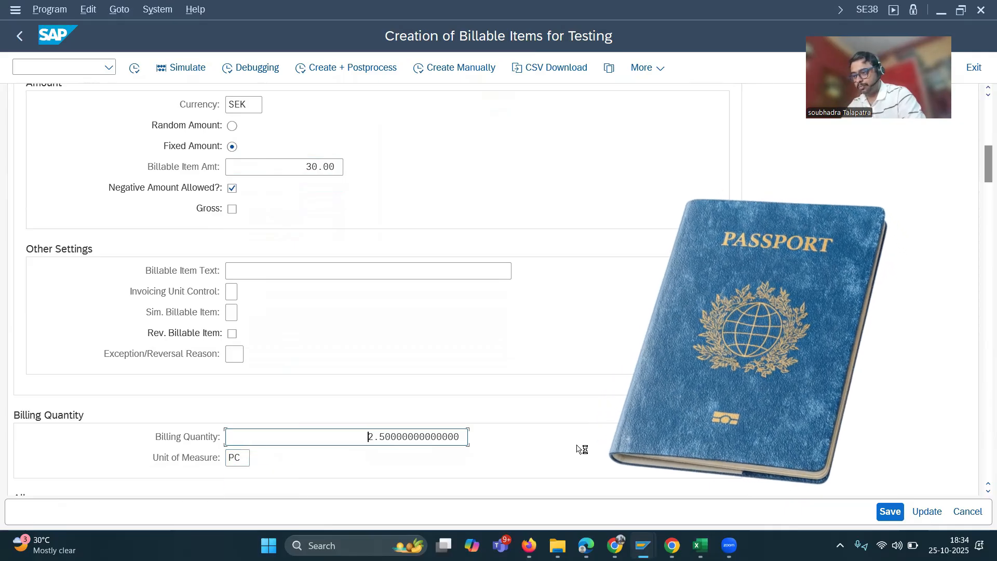
{"action": "type", "text": "2"}
{"action": "key", "text": "Return"}
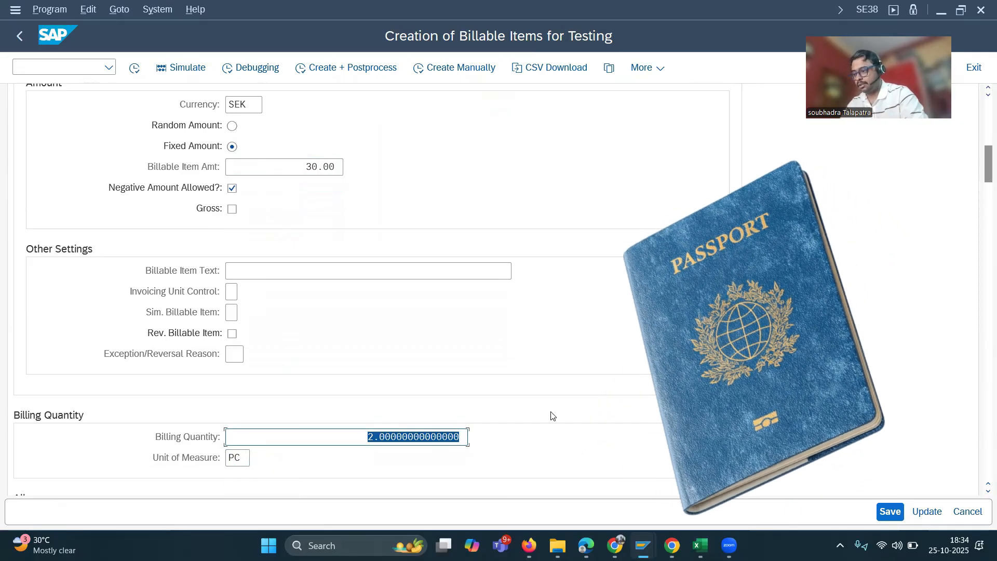
{"action": "left_click", "coordinate": [135, 68]}
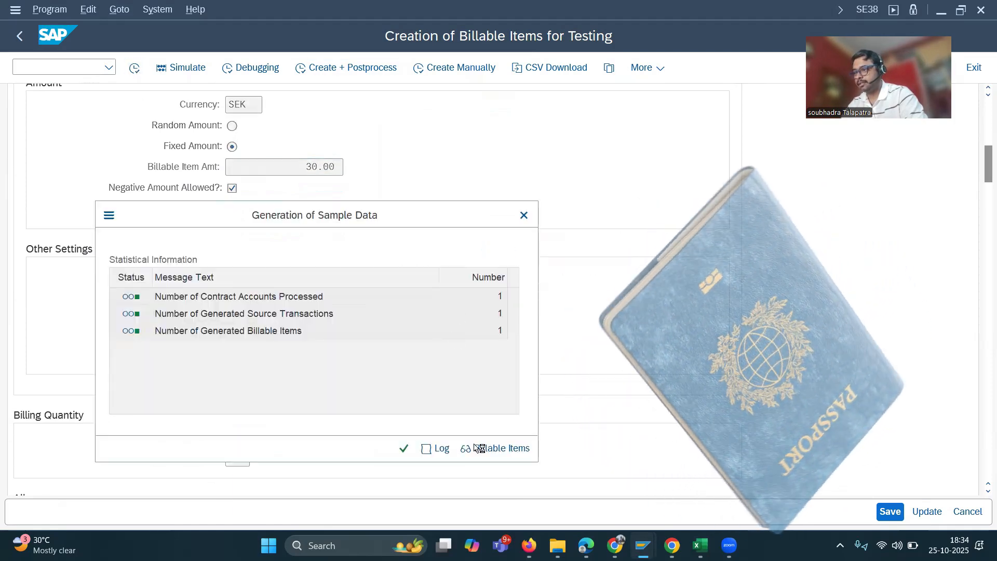
{"action": "left_click", "coordinate": [404, 447]}
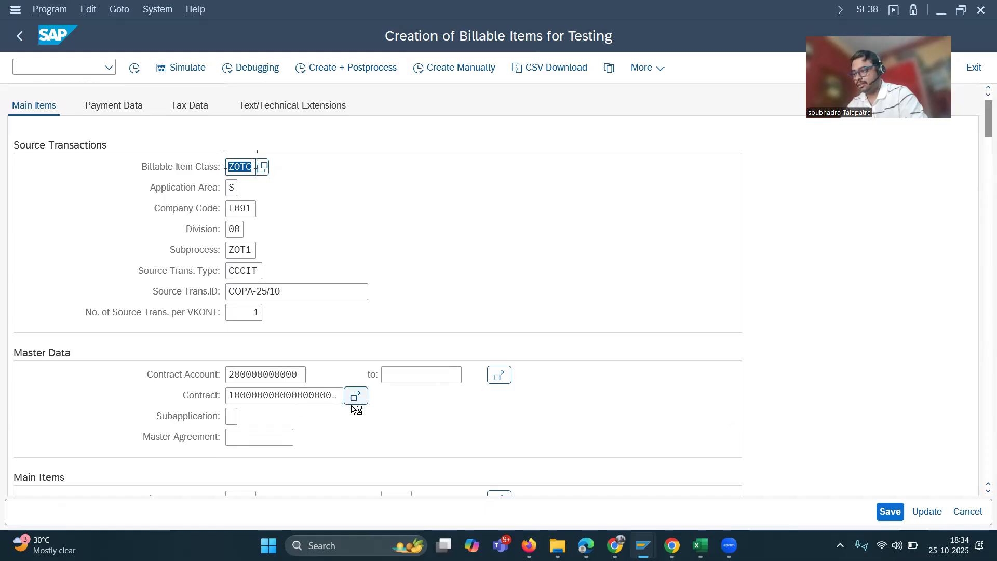
Set the billable item type under Main Items to SA02
{"action": "scroll", "coordinate": [363, 400], "scroll_direction": "down", "scroll_amount": 1}
{"action": "scroll", "coordinate": [369, 400], "scroll_direction": "down", "scroll_amount": 1}
{"action": "left_click", "coordinate": [252, 376]}
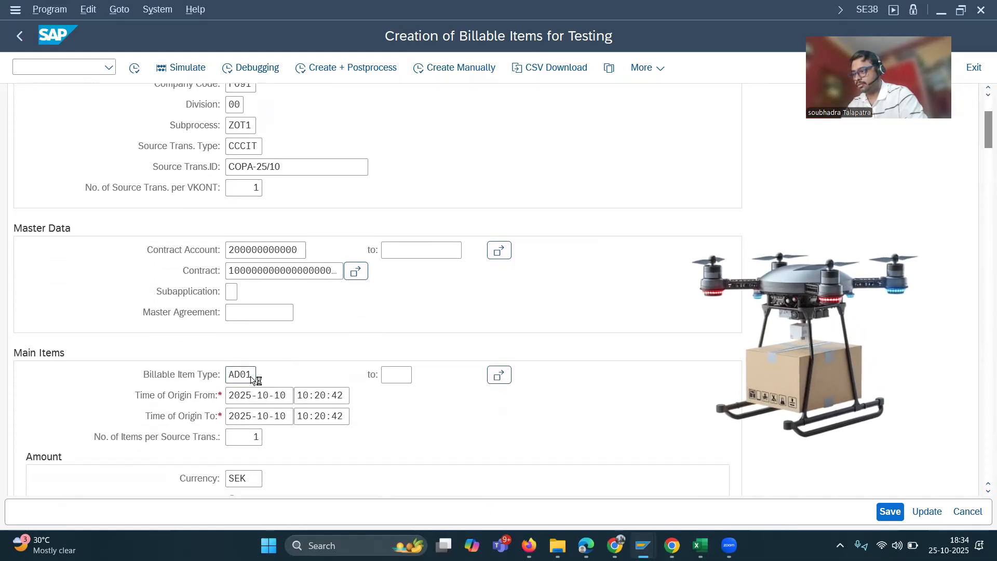
{"action": "key", "text": "BackSpace"}
{"action": "key", "text": "BackSpace"}
{"action": "key", "text": "BackSpace"}
{"action": "key", "text": "BackSpace"}
{"action": "type", "text": "sa"}
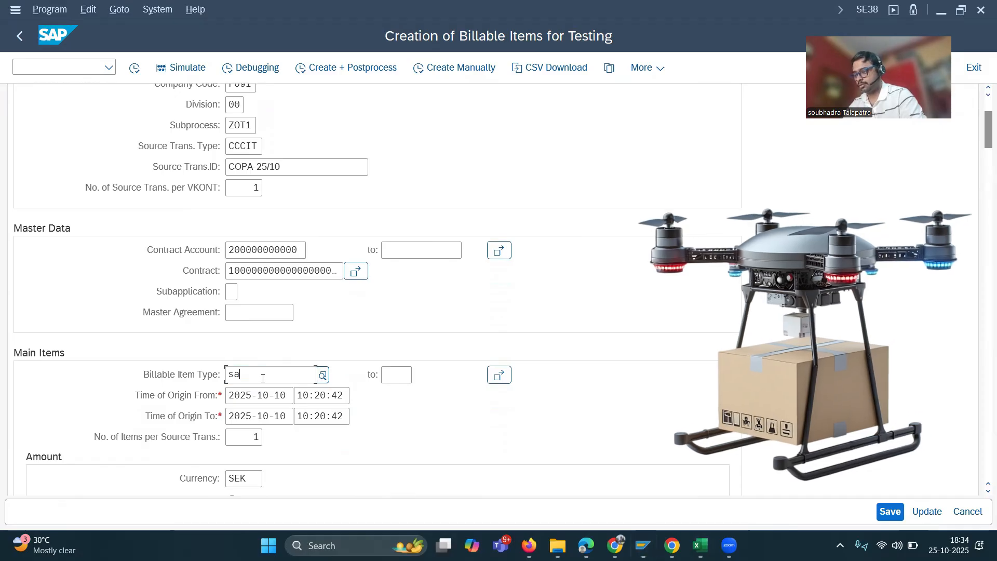
{"action": "left_click", "coordinate": [298, 308]}
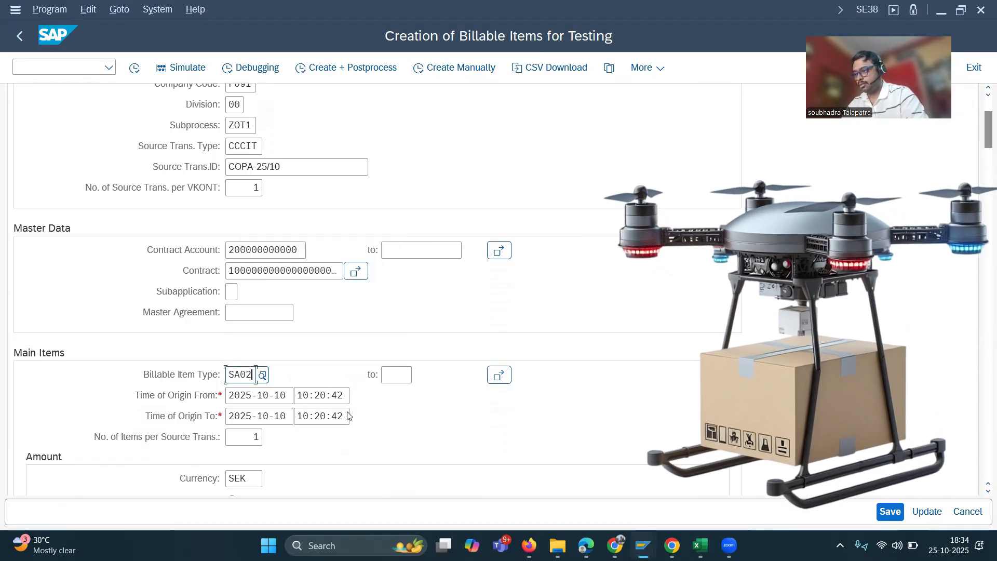
Set the fixed billable item amount to 7.00 SEK
{"action": "scroll", "coordinate": [382, 425], "scroll_direction": "down", "scroll_amount": 1}
{"action": "scroll", "coordinate": [382, 425], "scroll_direction": "down", "scroll_amount": 2}
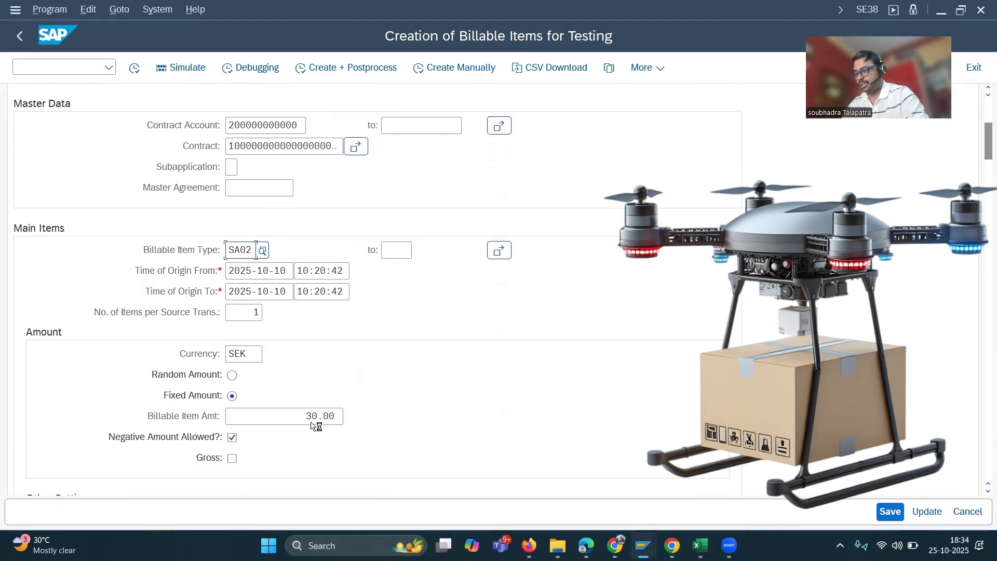
{"action": "left_click", "coordinate": [319, 421]}
{"action": "key", "text": "BackSpace"}
{"action": "key", "text": "BackSpace"}
{"action": "key", "text": "BackSpace"}
{"action": "key", "text": "BackSpace"}
{"action": "key", "text": "BackSpace"}
{"action": "type", "text": "7.00"}
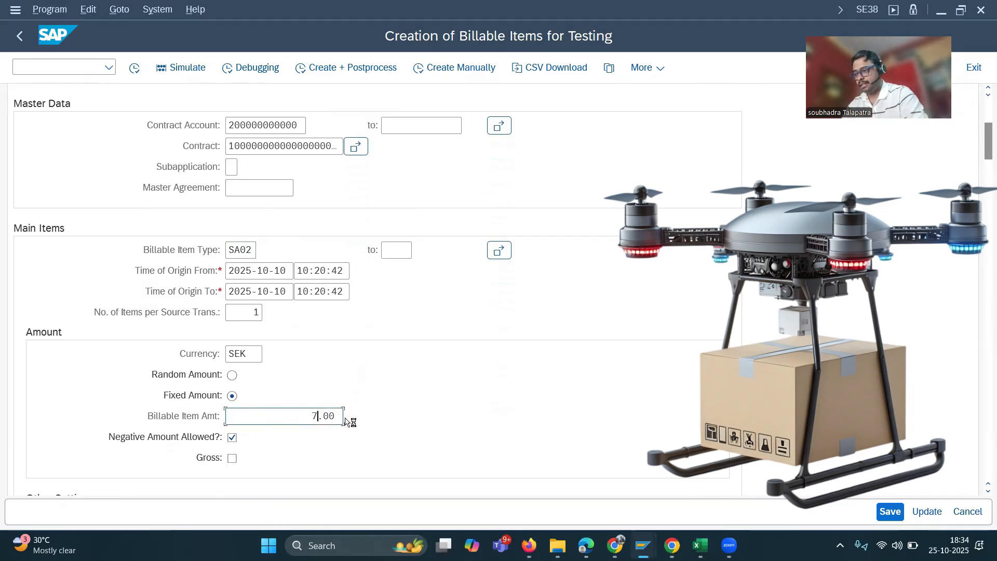
Set the billing quantity to 1 EA and generate the SA02 billable item as sample data
{"action": "scroll", "coordinate": [355, 425], "scroll_direction": "down", "scroll_amount": 1}
{"action": "scroll", "coordinate": [355, 424], "scroll_direction": "down", "scroll_amount": 5}
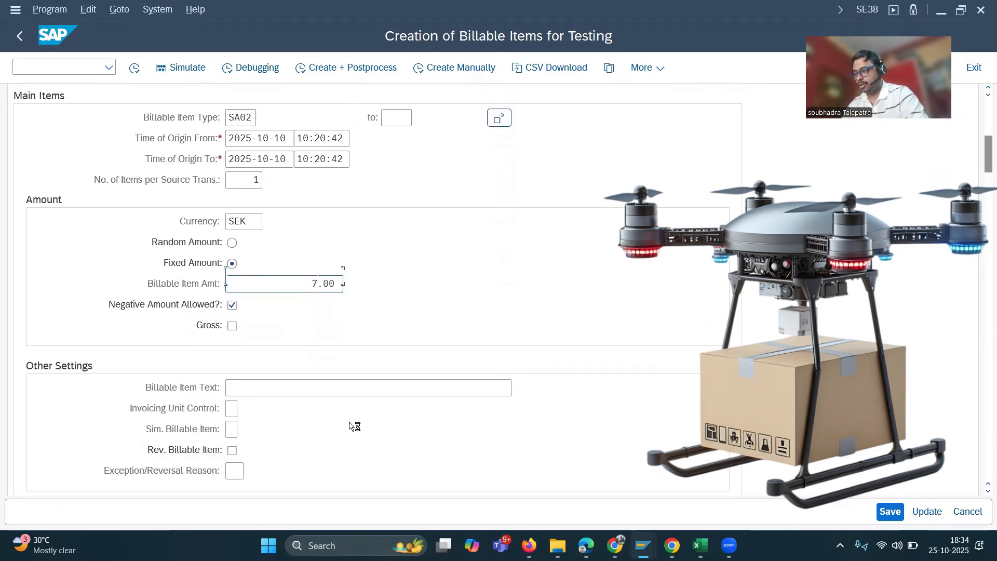
{"action": "scroll", "coordinate": [353, 426], "scroll_direction": "down", "scroll_amount": 4}
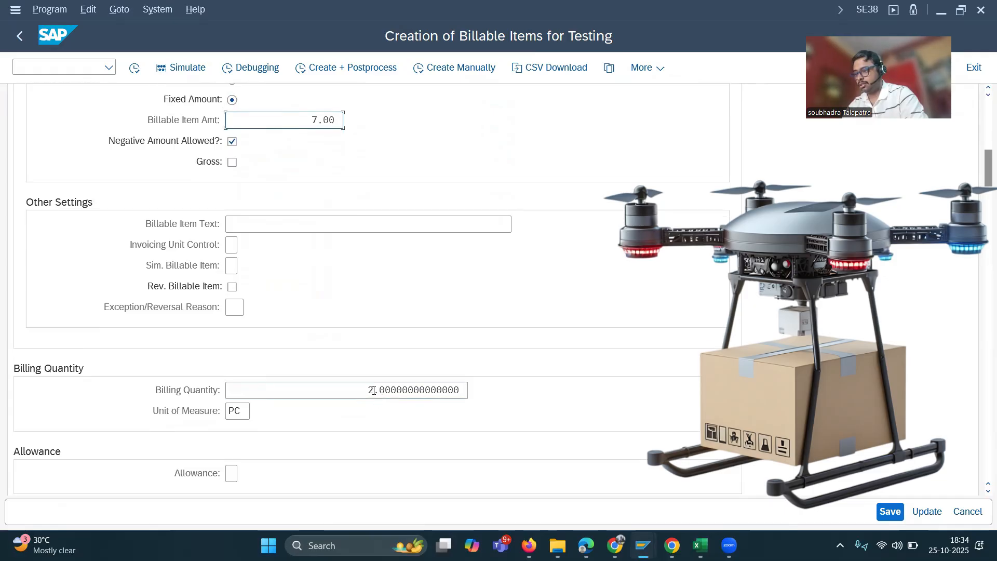
{"action": "left_click_drag", "start_coordinate": [371, 389], "coordinate": [365, 389]}
{"action": "type", "text": "1"}
{"action": "key", "text": "Tab"}
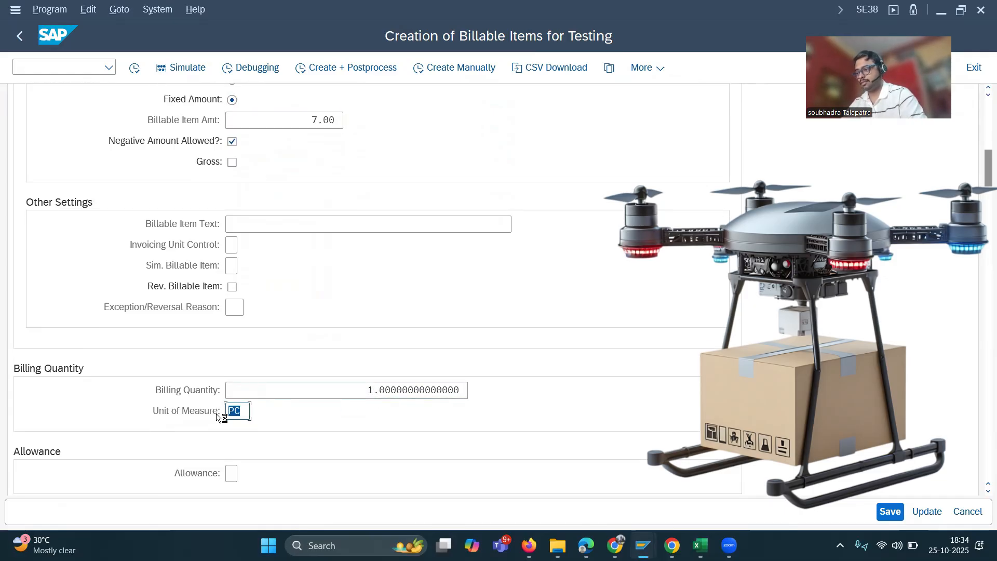
{"action": "key", "text": "BackSpace"}
{"action": "type", "text": "EA"}
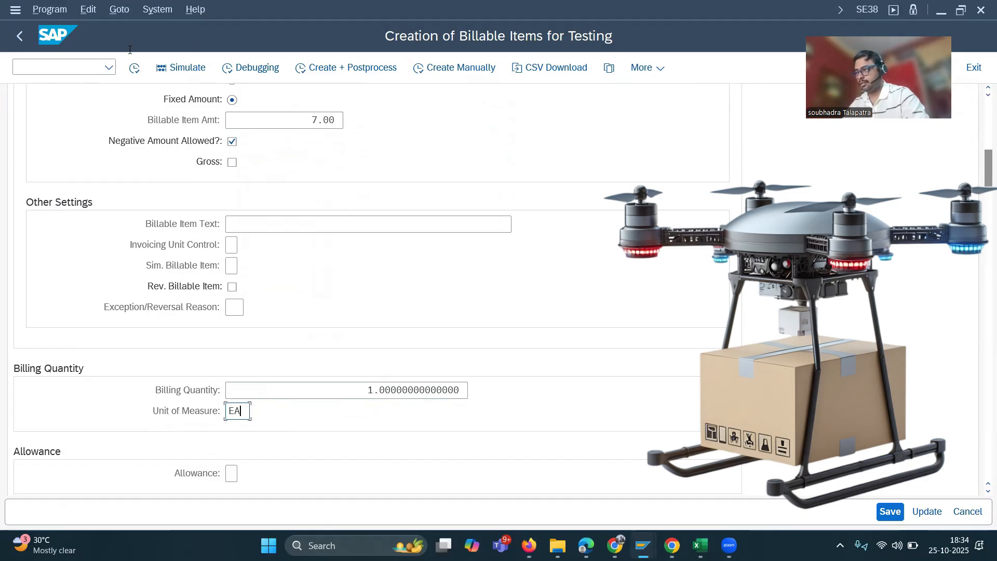
{"action": "left_click", "coordinate": [134, 68]}
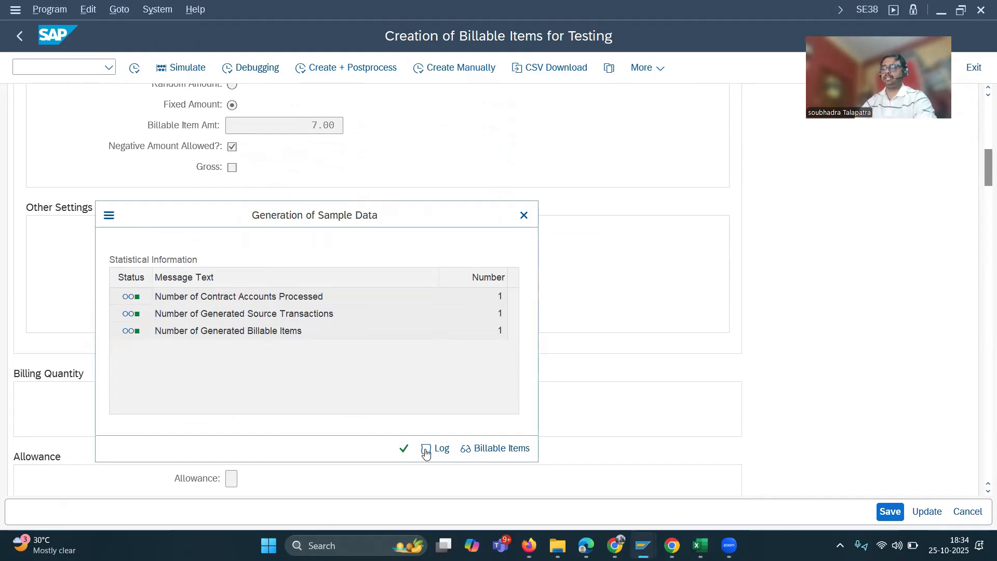
{"action": "left_click", "coordinate": [401, 450]}
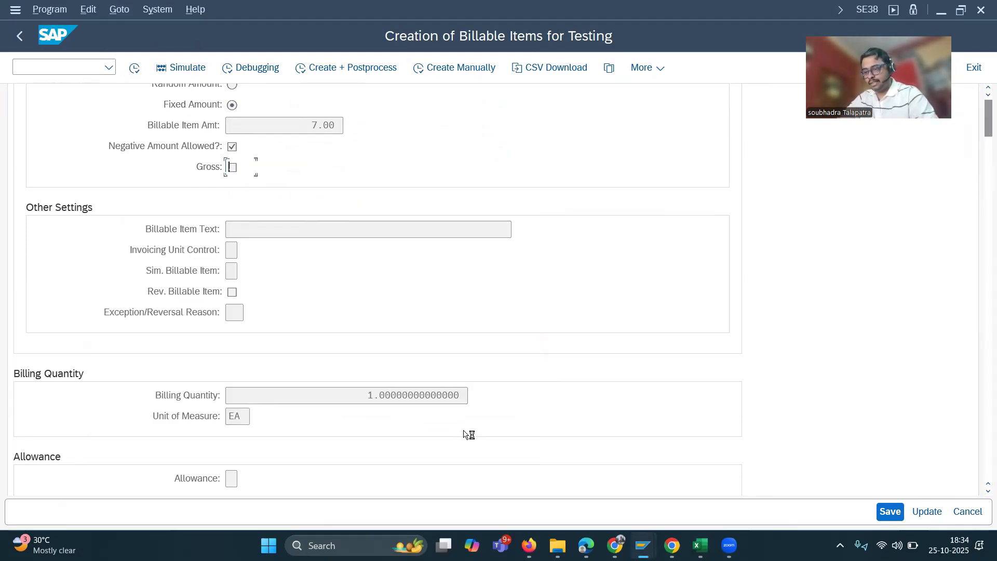
Copy the source transaction ID COPA-25/10 from the Creation of Billable Items for Testing screen
{"action": "left_click", "coordinate": [646, 549]}
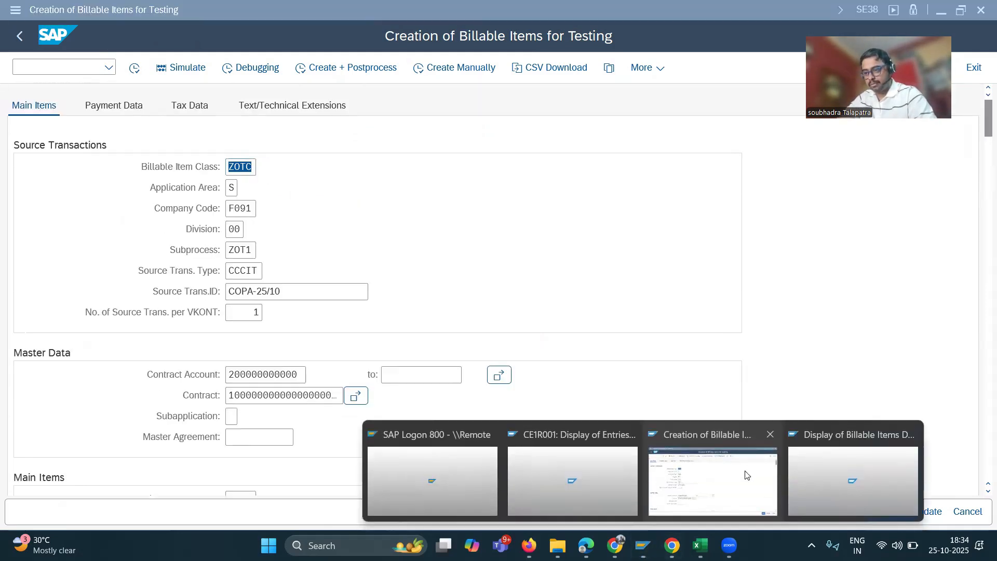
{"action": "left_click", "coordinate": [859, 474]}
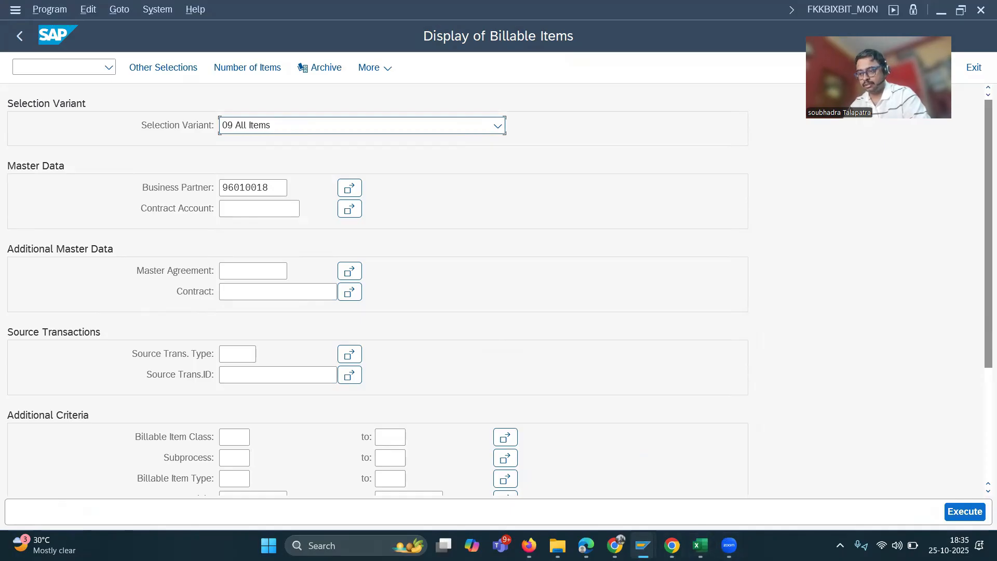
{"action": "mouse_move", "coordinate": [644, 545]}
{"action": "left_click", "coordinate": [692, 486]}
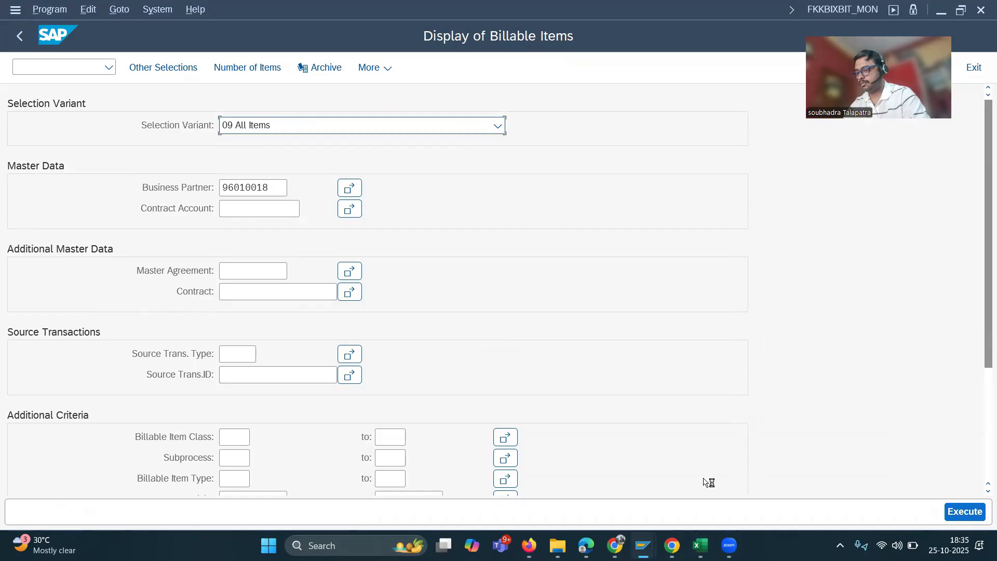
{"action": "scroll", "coordinate": [704, 478], "scroll_direction": "down", "scroll_amount": 1}
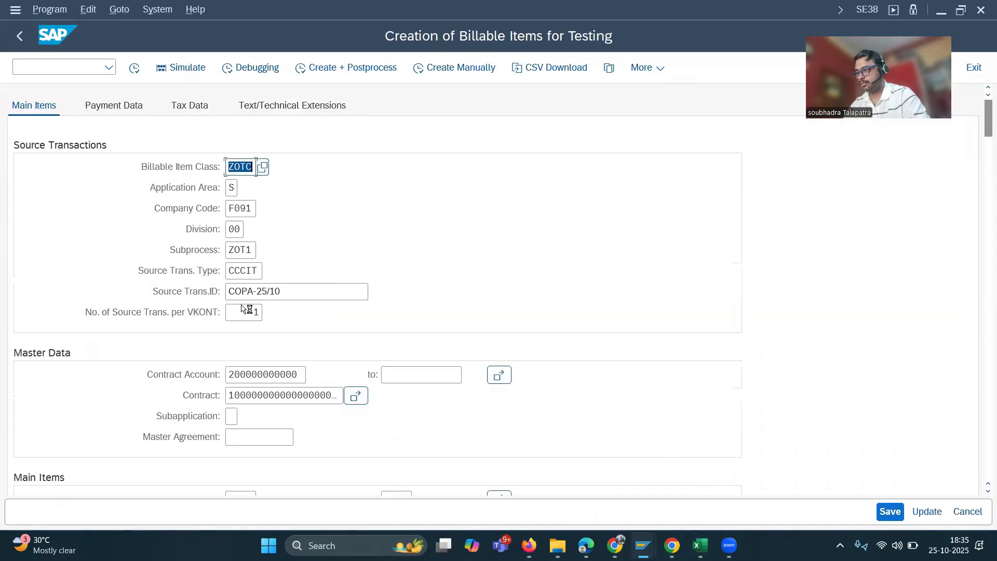
{"action": "left_click_drag", "start_coordinate": [284, 291], "coordinate": [179, 294]}
{"action": "key", "text": "ctrl+c"}
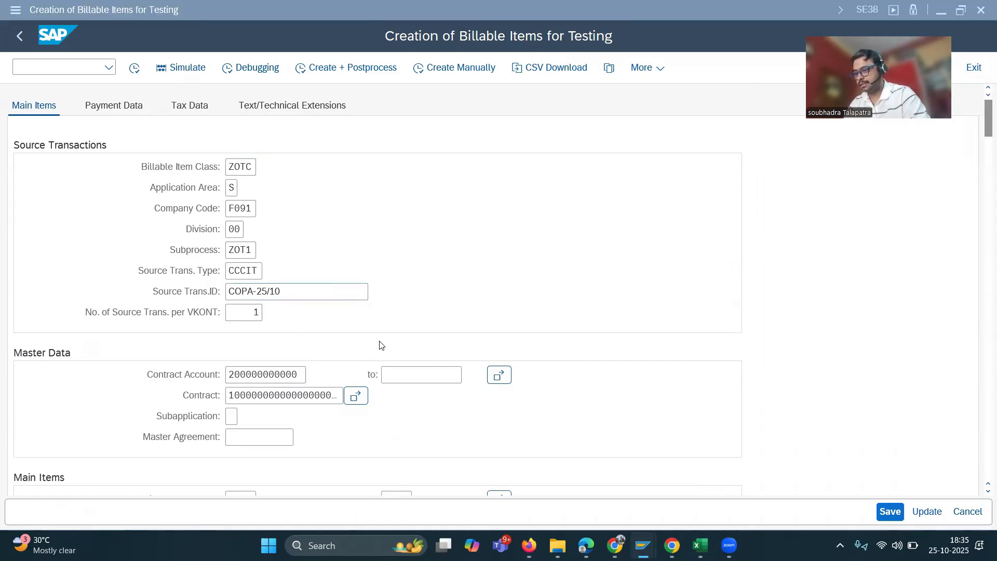
List the billable items for source transaction ID COPA-25/10 in Display of Billable Items
{"action": "key", "text": "alt+Tab"}
{"action": "left_click", "coordinate": [237, 351]}
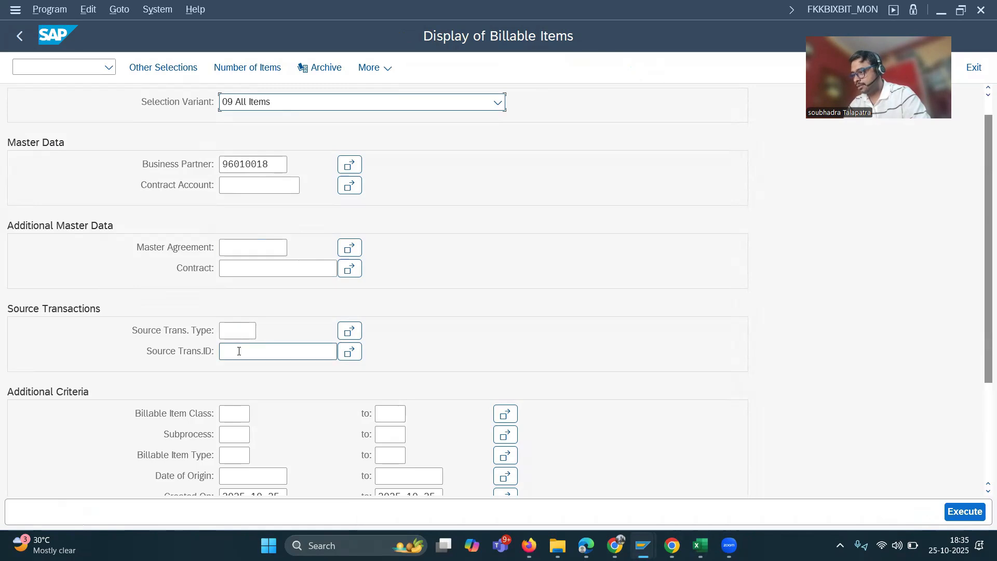
{"action": "key", "text": "ctrl+v"}
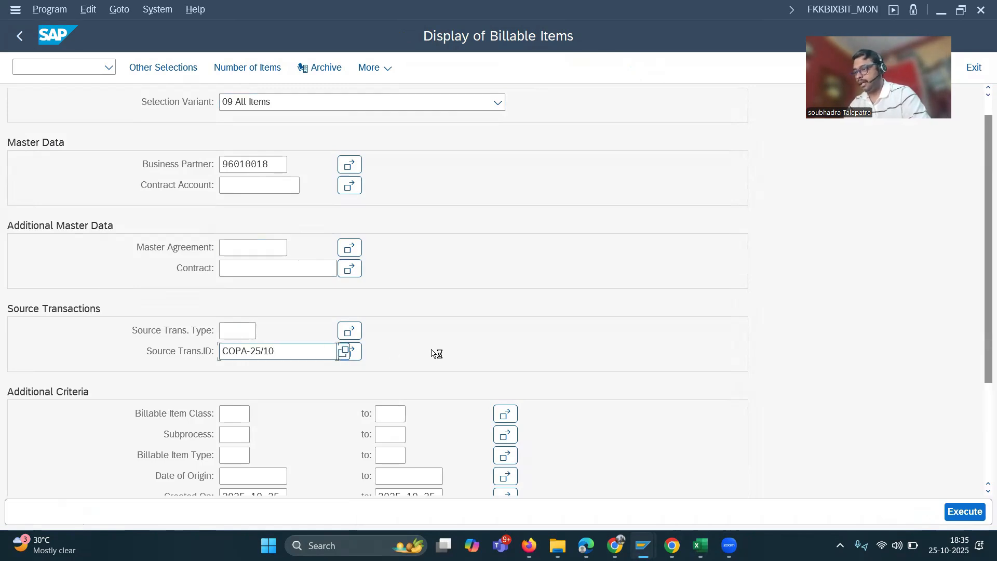
{"action": "scroll", "coordinate": [434, 354], "scroll_direction": "down", "scroll_amount": 1}
{"action": "left_click", "coordinate": [964, 512]}
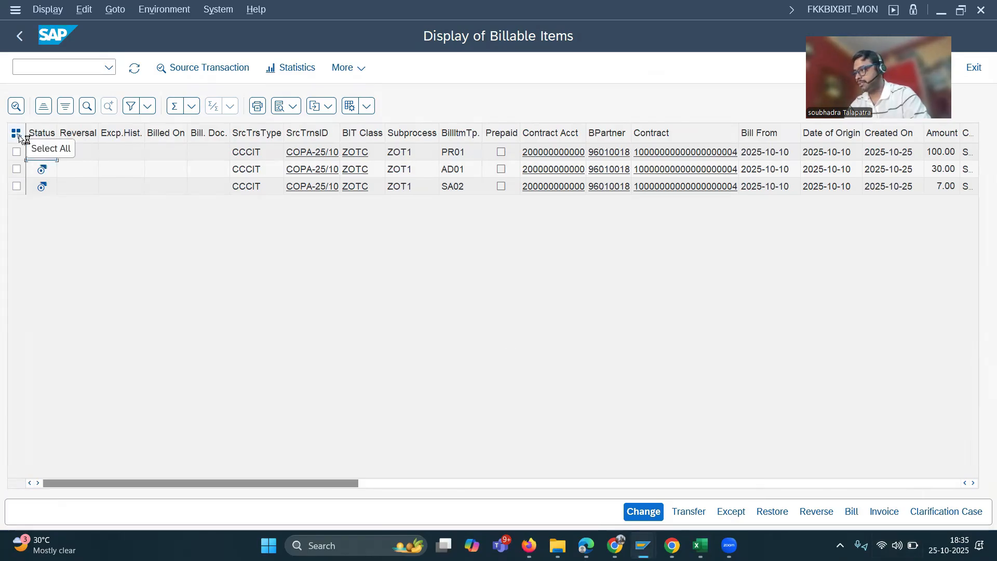
Bill all listed billable items in expert mode, grouping them all together in one billing unit
{"action": "left_click", "coordinate": [18, 135]}
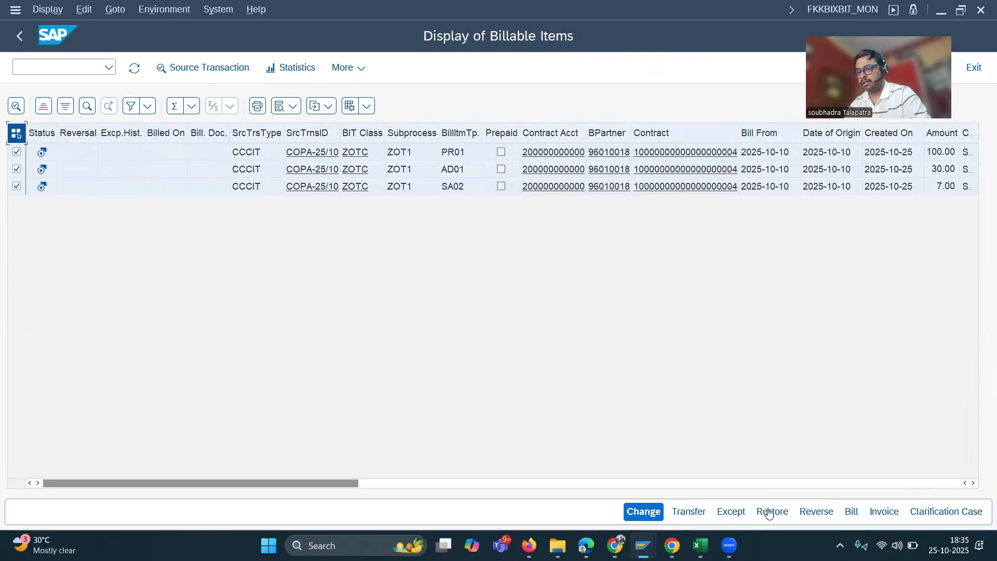
{"action": "left_click", "coordinate": [849, 511]}
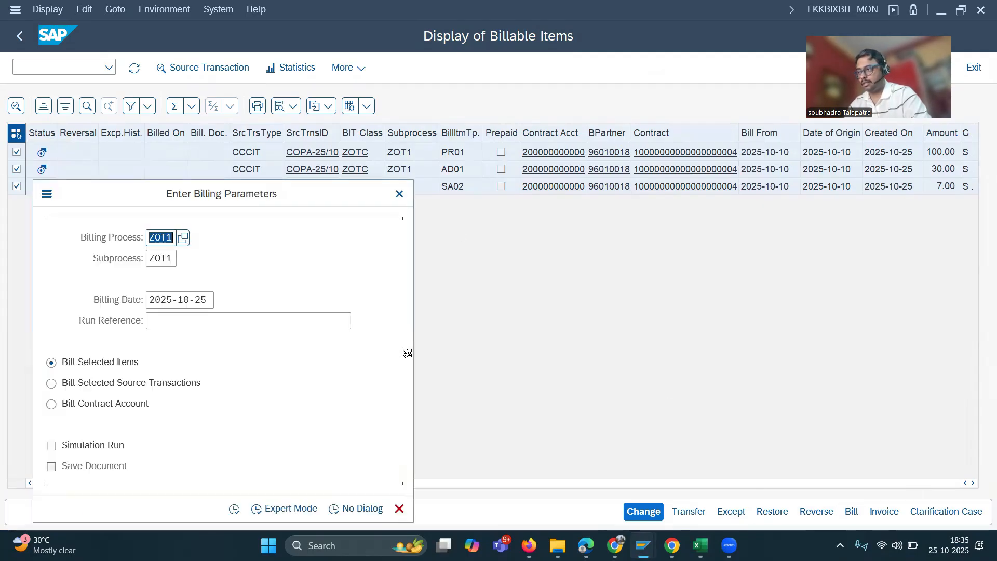
{"action": "left_click", "coordinate": [253, 504]}
{"action": "left_click", "coordinate": [870, 516]}
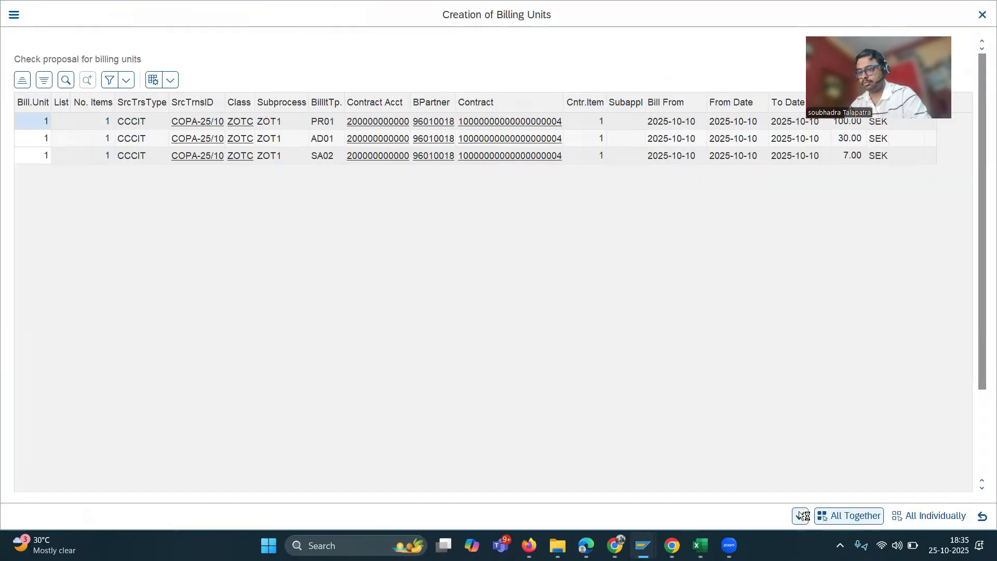
{"action": "left_click", "coordinate": [835, 516]}
View the created billing document and close the billing statistics
{"action": "left_click", "coordinate": [482, 450]}
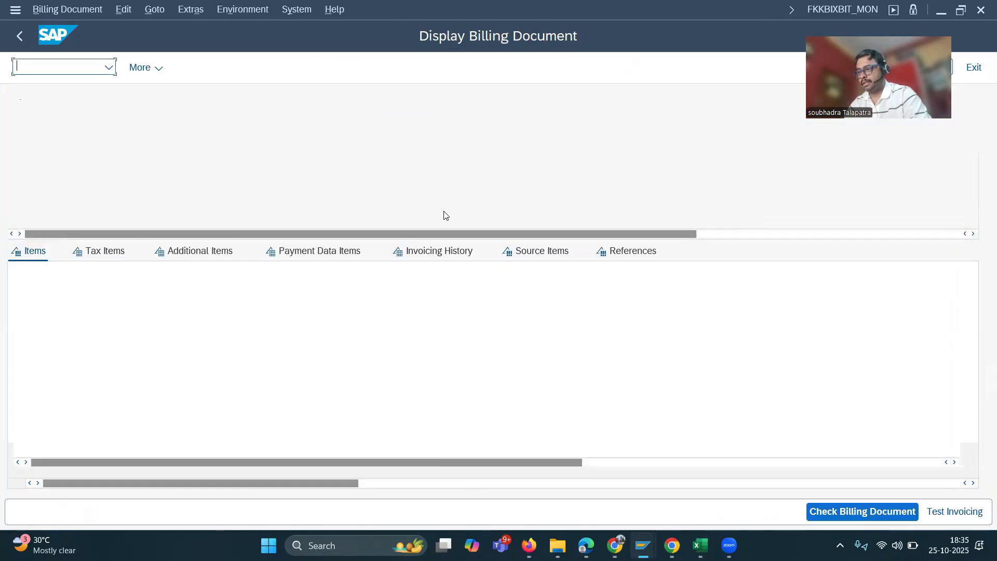
{"action": "left_click", "coordinate": [21, 36]}
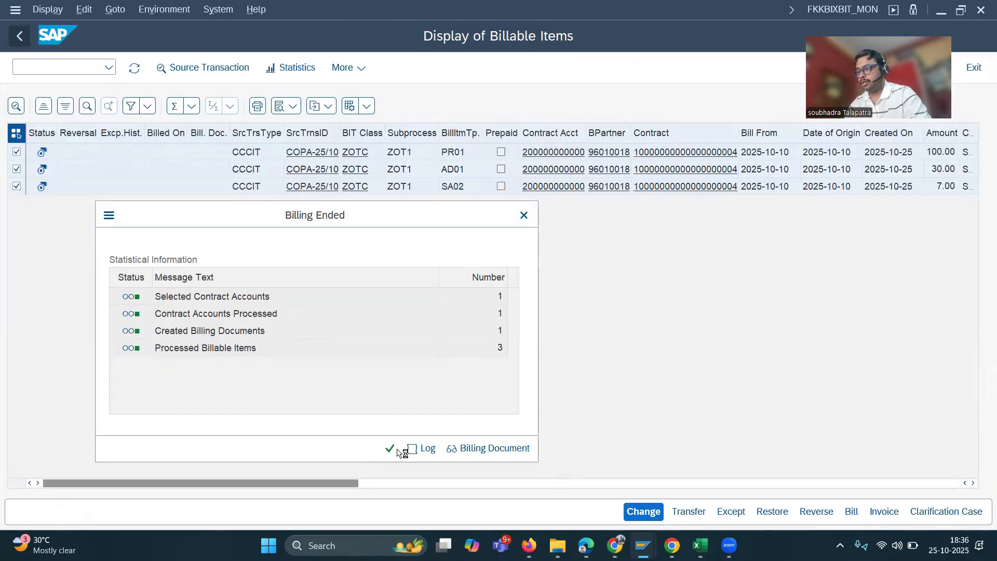
{"action": "left_click", "coordinate": [389, 447]}
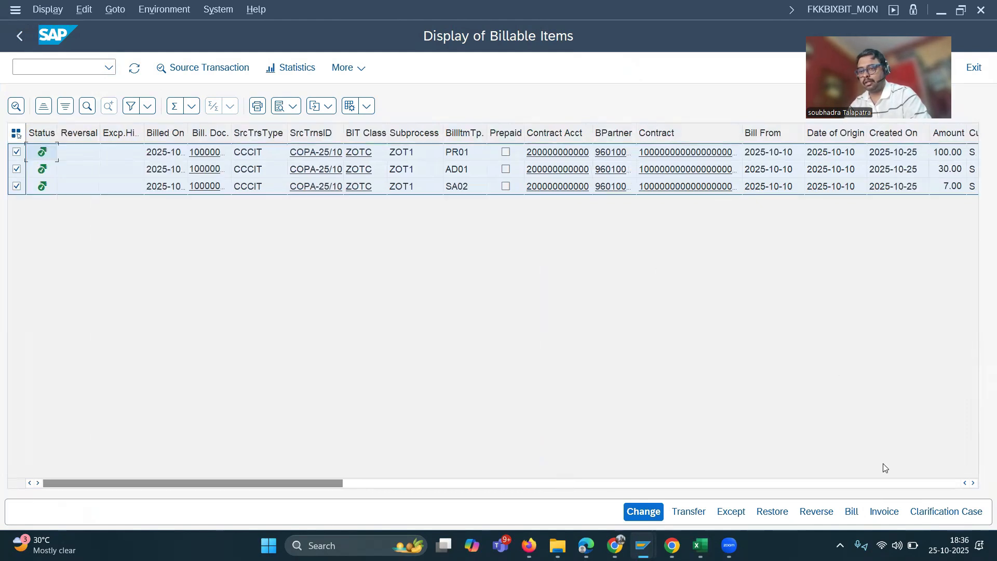
Invoice the selected items with the new reconciliation key COPA25/10 and post the invoicing document
{"action": "left_click", "coordinate": [884, 511]}
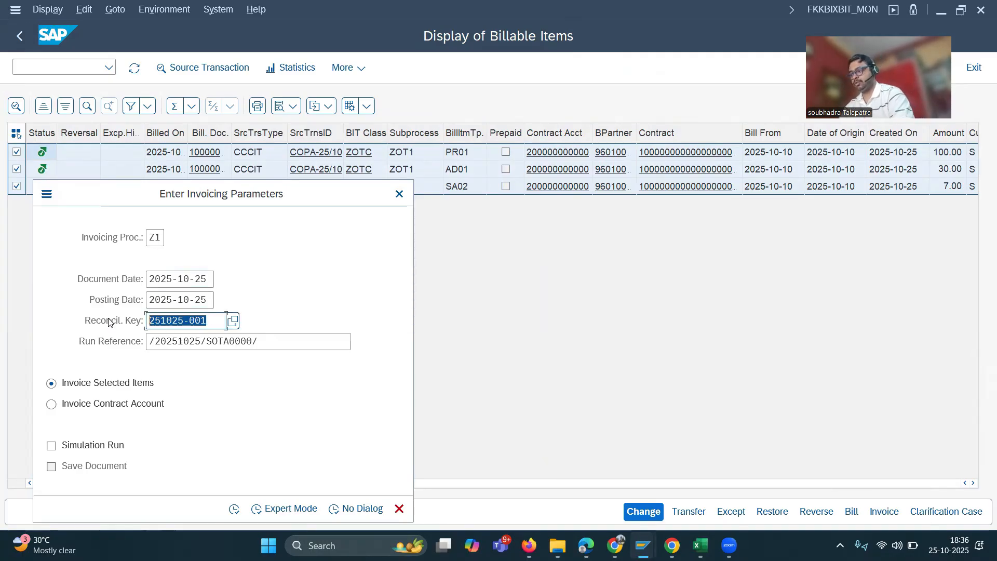
{"action": "type", "text": "COPA2"}
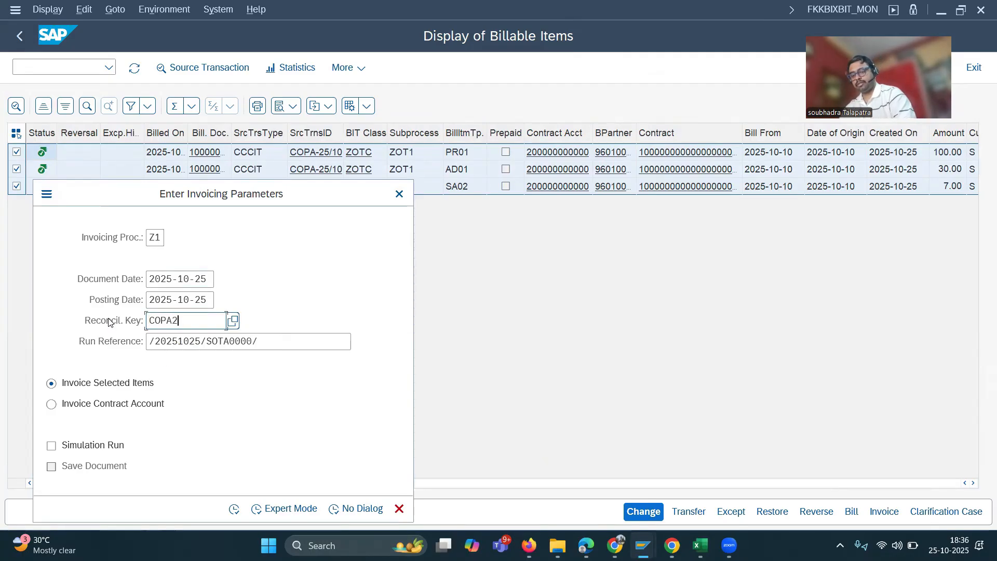
{"action": "type", "text": "5/10"}
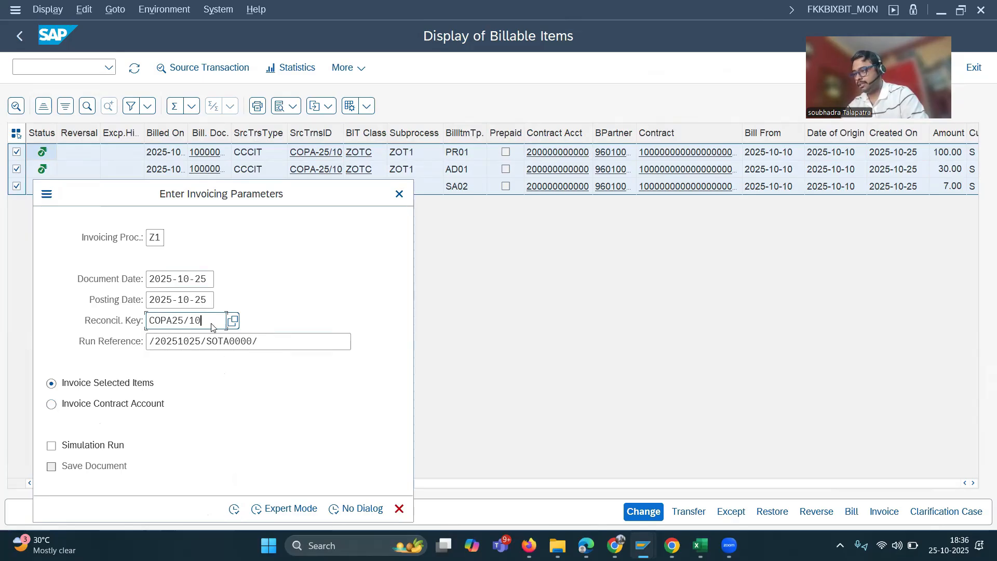
{"action": "left_click", "coordinate": [235, 510]}
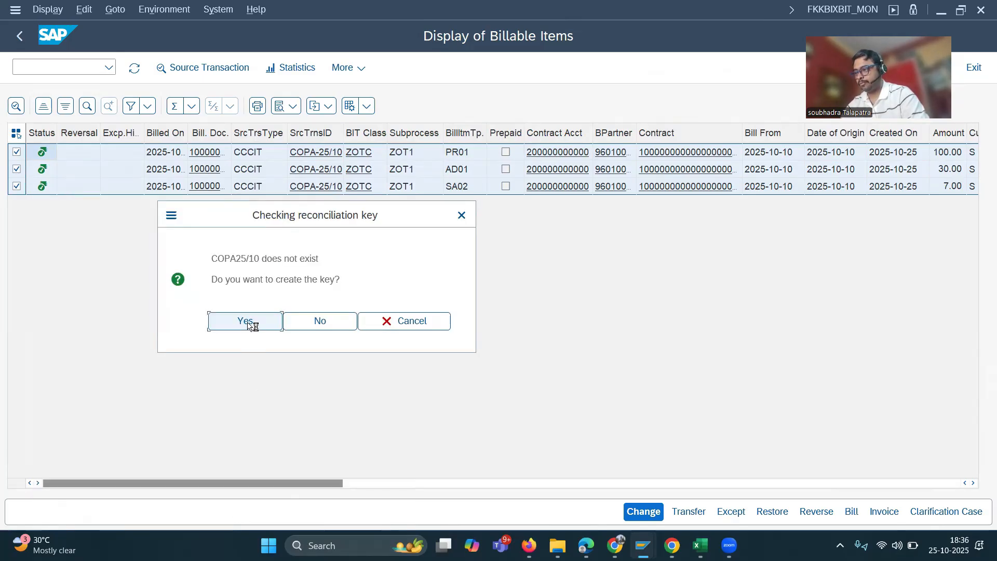
{"action": "left_click", "coordinate": [248, 322]}
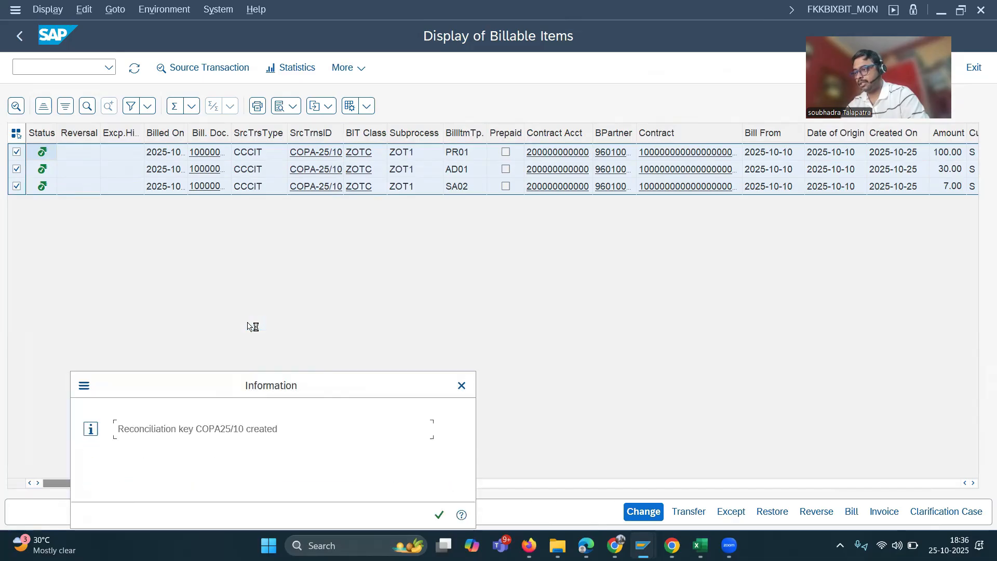
{"action": "left_click", "coordinate": [441, 515]}
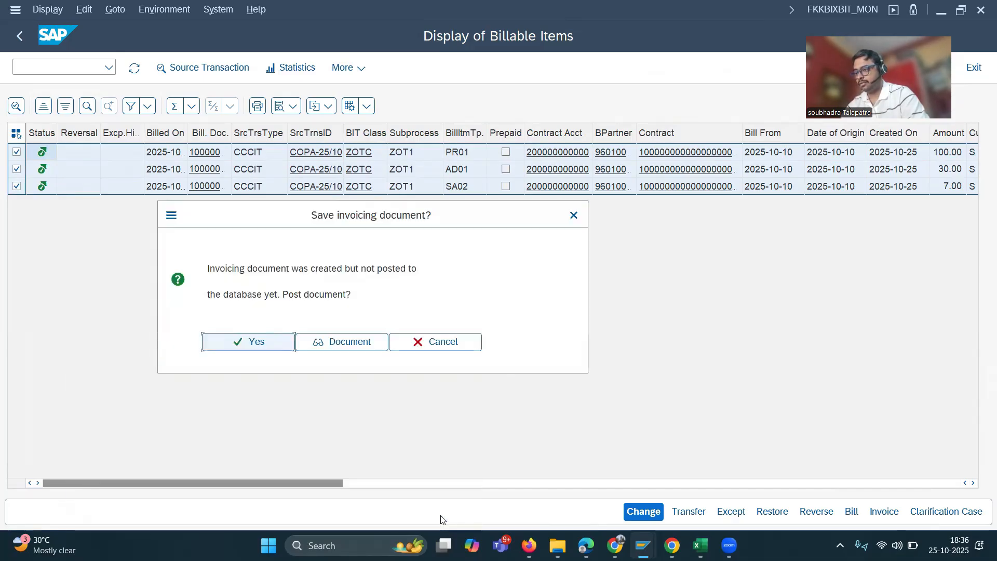
{"action": "left_click", "coordinate": [258, 344]}
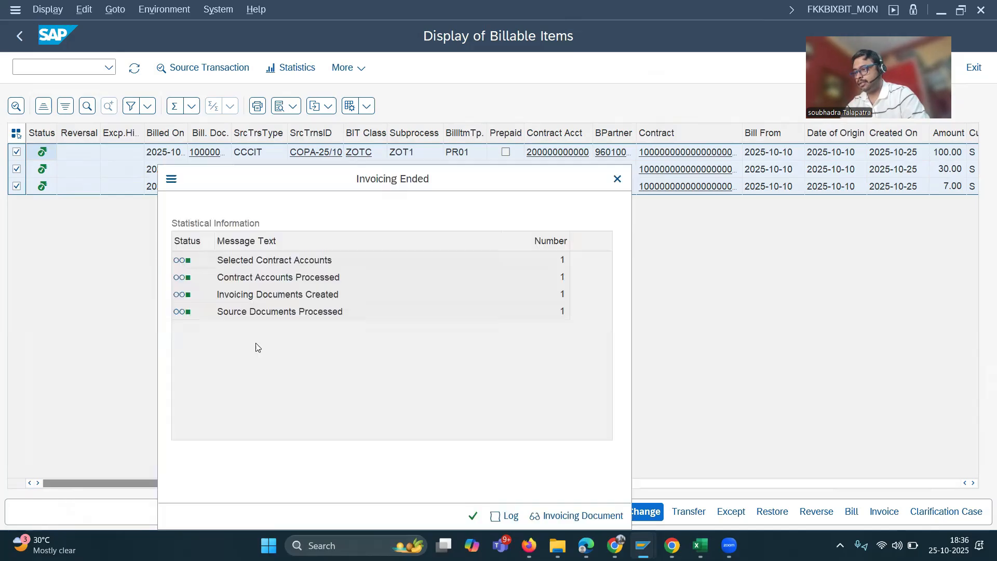
Open the invoicing document and display the overview of its posting document
{"action": "left_click", "coordinate": [602, 516]}
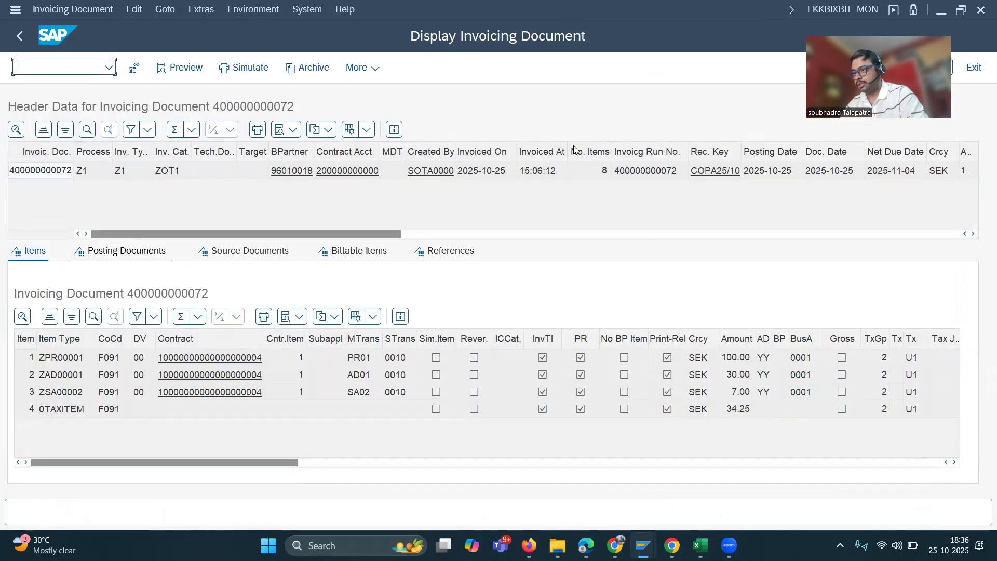
{"action": "left_click", "coordinate": [150, 254]}
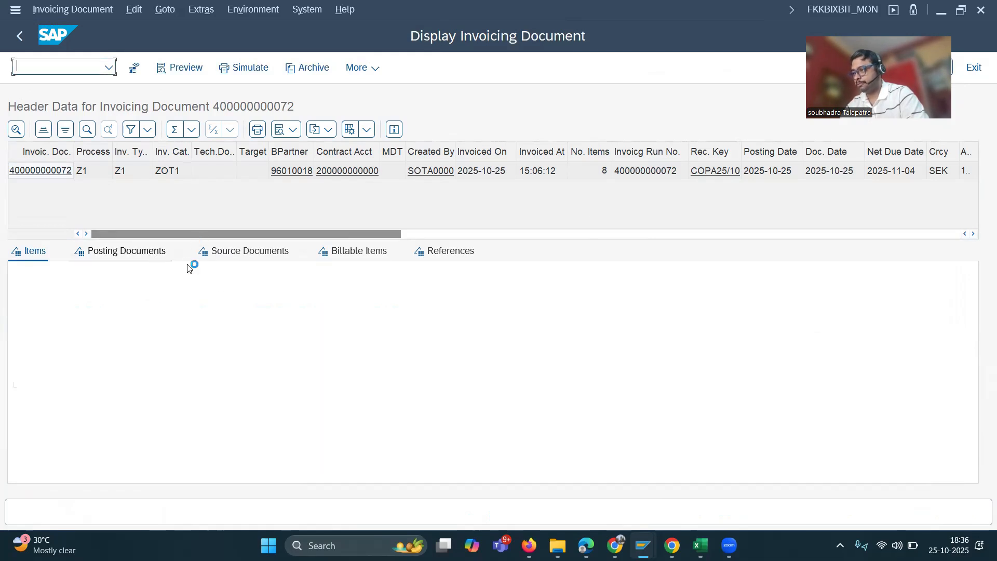
{"action": "left_click", "coordinate": [110, 358]}
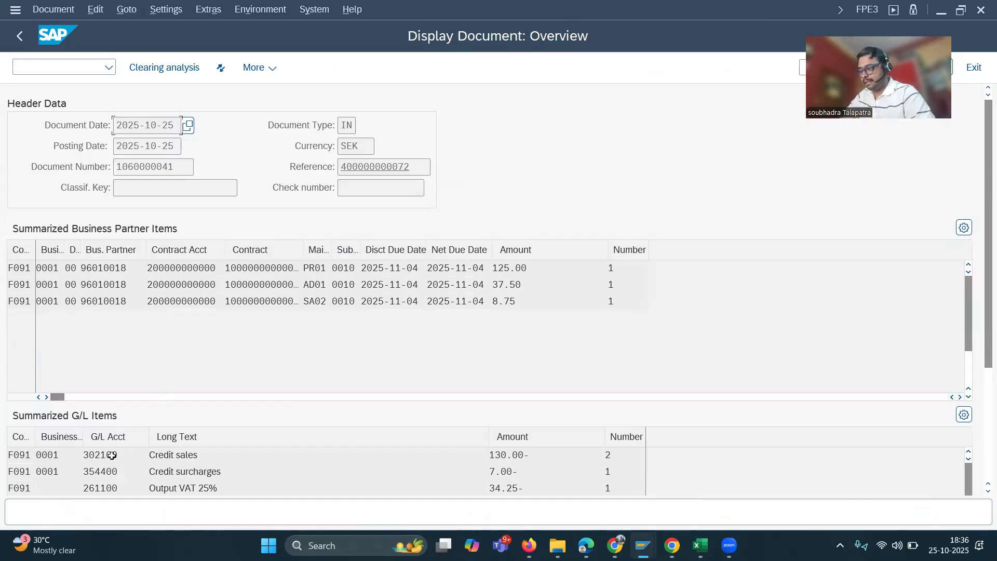
Display the account assignments of the first Credit sales G/L item, including its profitability segment, and page through the following items
{"action": "double_click", "coordinate": [98, 268]}
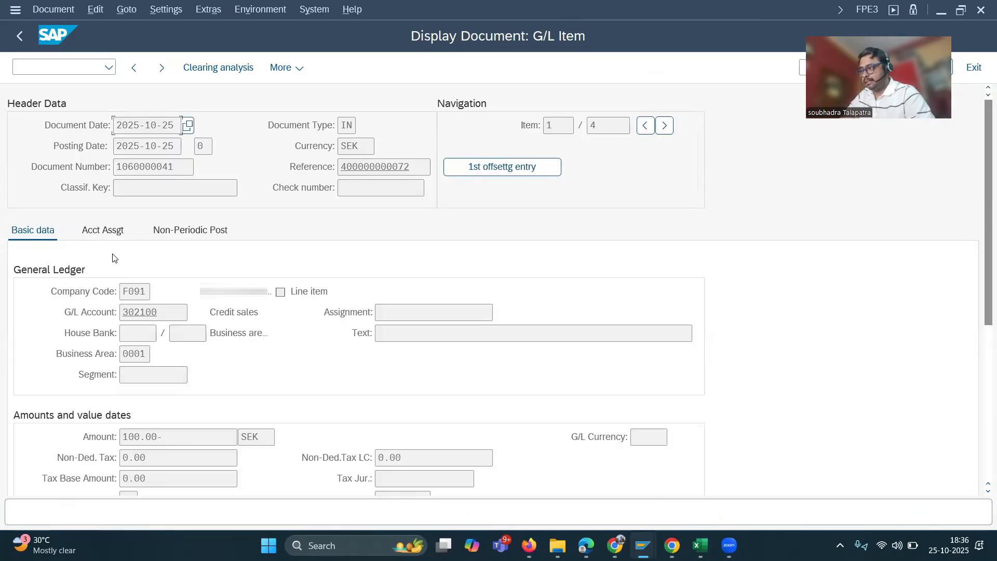
{"action": "left_click", "coordinate": [103, 230]}
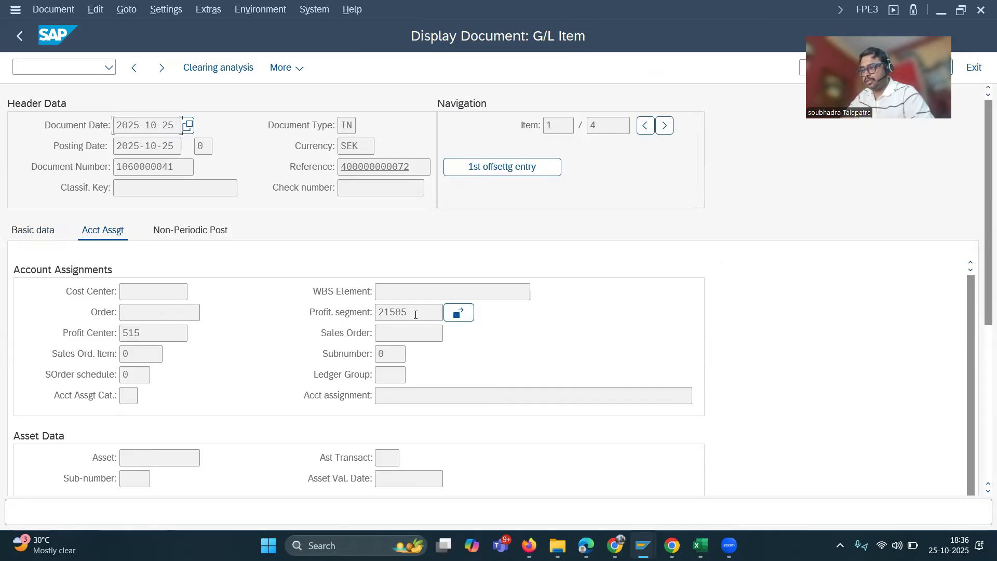
{"action": "left_click", "coordinate": [664, 125]}
{"action": "left_click", "coordinate": [665, 125]}
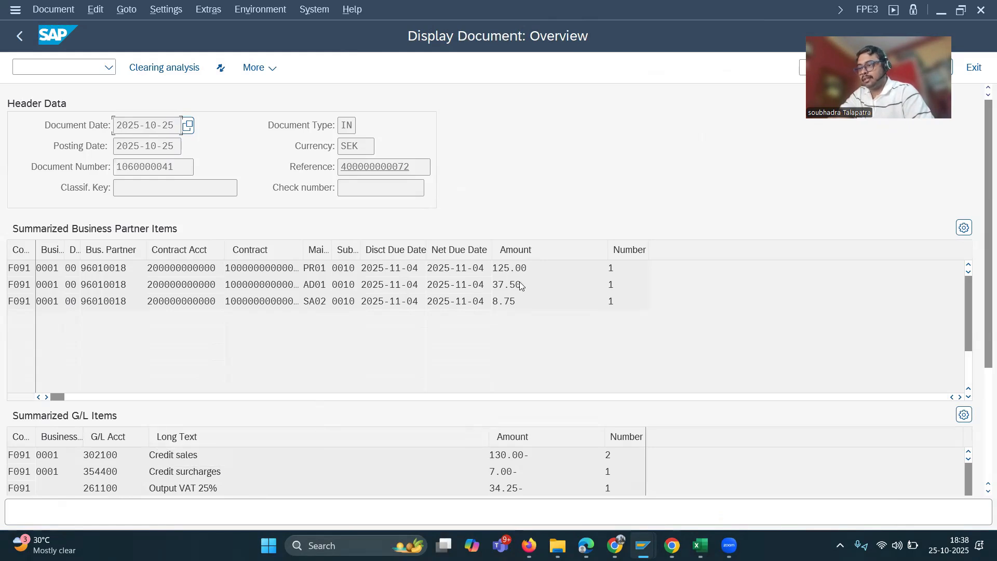
Check the business partner item amounts against the Output VAT 25% amount in the document overview
{"action": "left_click_drag", "start_coordinate": [527, 268], "coordinate": [486, 301]}
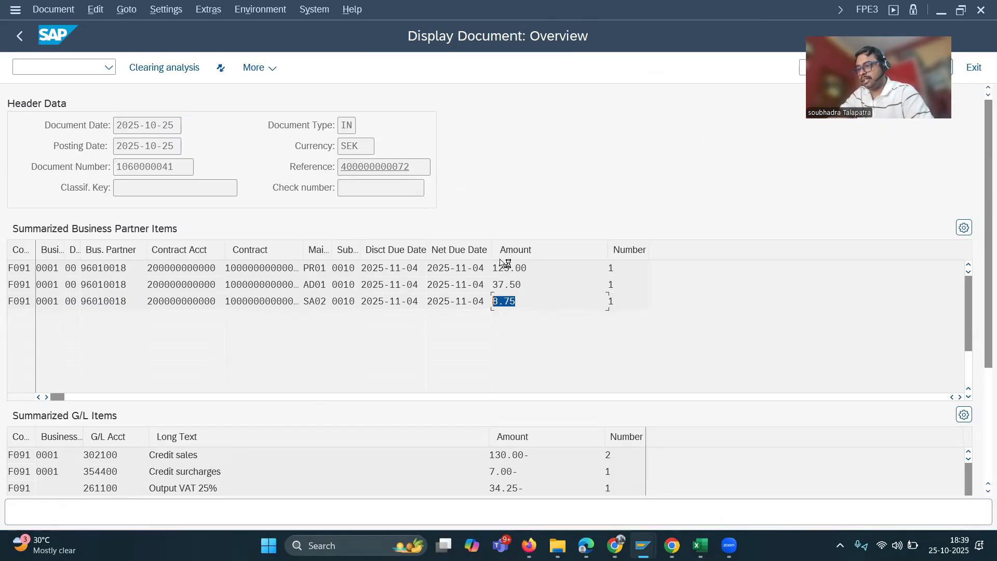
{"action": "left_click_drag", "start_coordinate": [526, 269], "coordinate": [483, 302]}
{"action": "left_click_drag", "start_coordinate": [523, 489], "coordinate": [480, 490]}
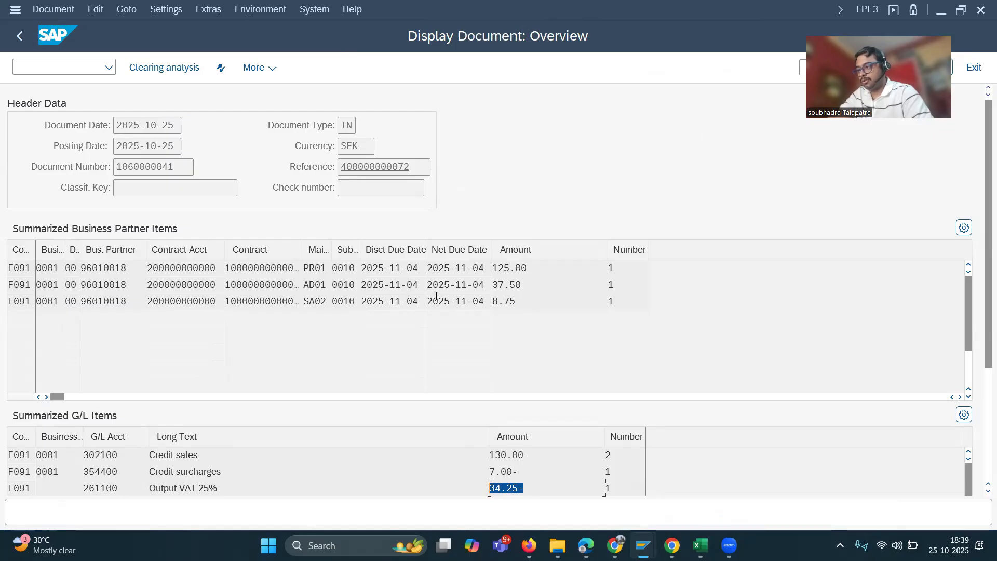
Open the G/L item list from the Credit sales line and review the individual revenue and surcharge amounts
{"action": "double_click", "coordinate": [190, 455]}
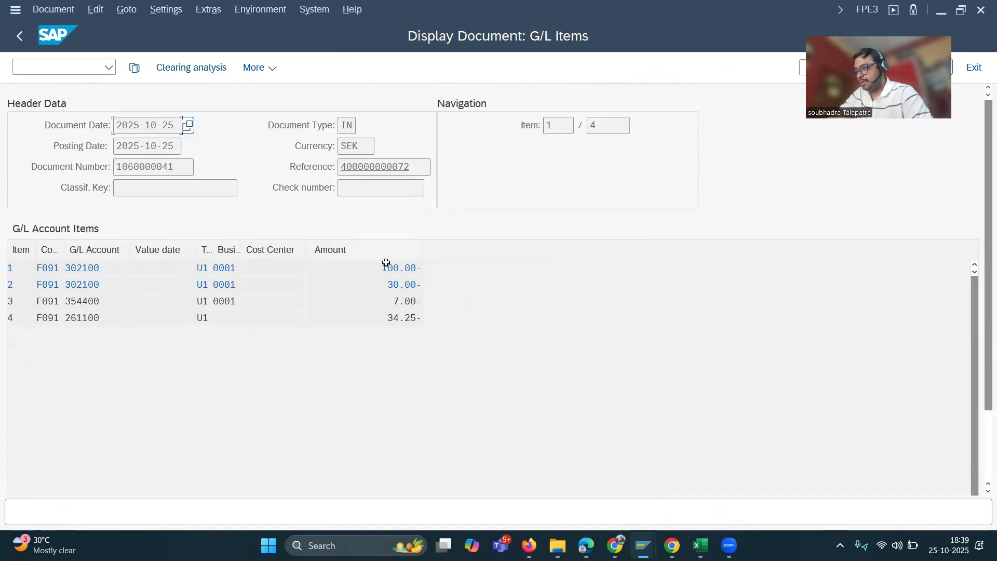
{"action": "left_click", "coordinate": [410, 268]}
{"action": "double_click", "coordinate": [400, 285]}
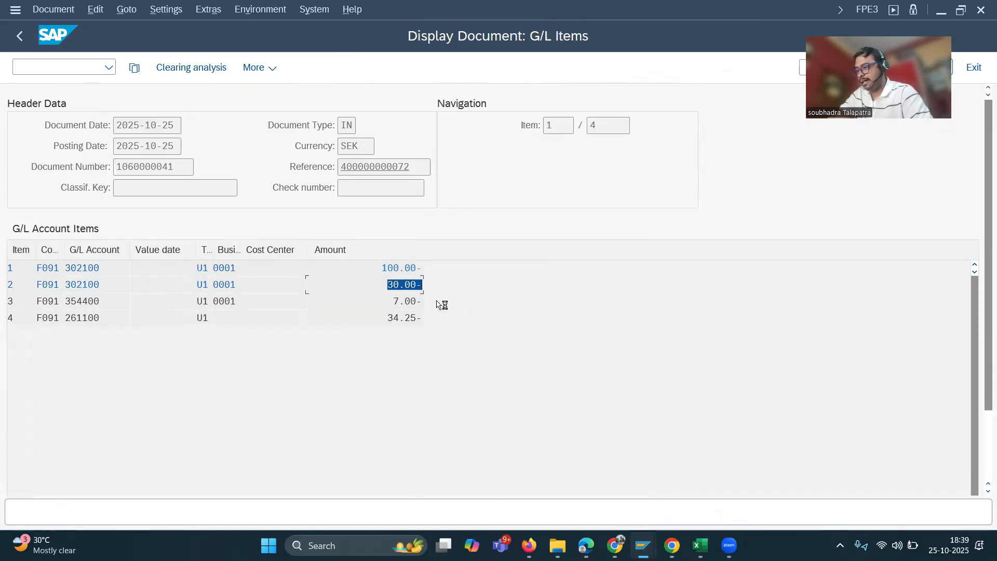
{"action": "left_click_drag", "start_coordinate": [393, 302], "coordinate": [437, 301]}
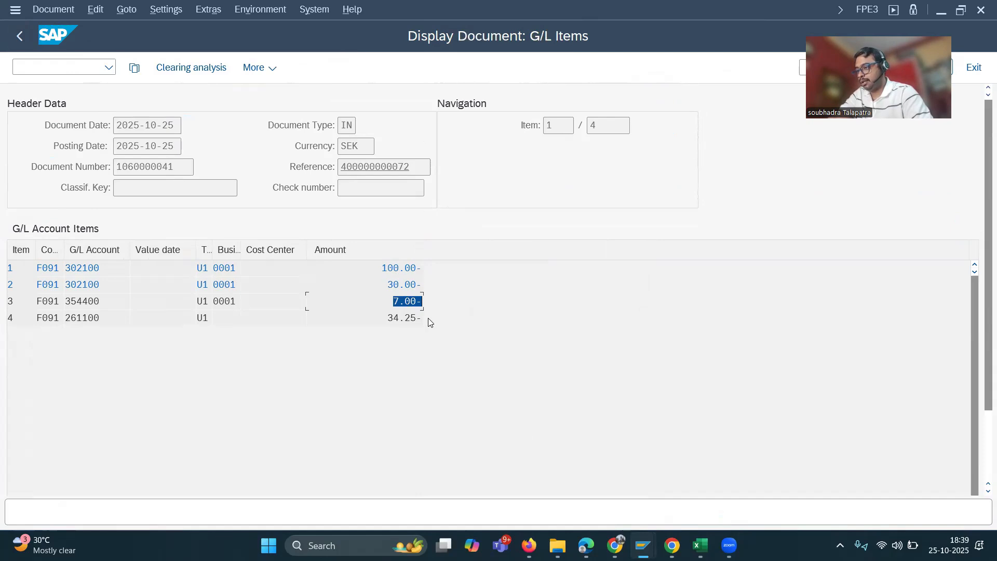
Open the Output VAT item for account 261100, check its tax base, tax percentage and amount, and return to the item list
{"action": "double_click", "coordinate": [91, 319]}
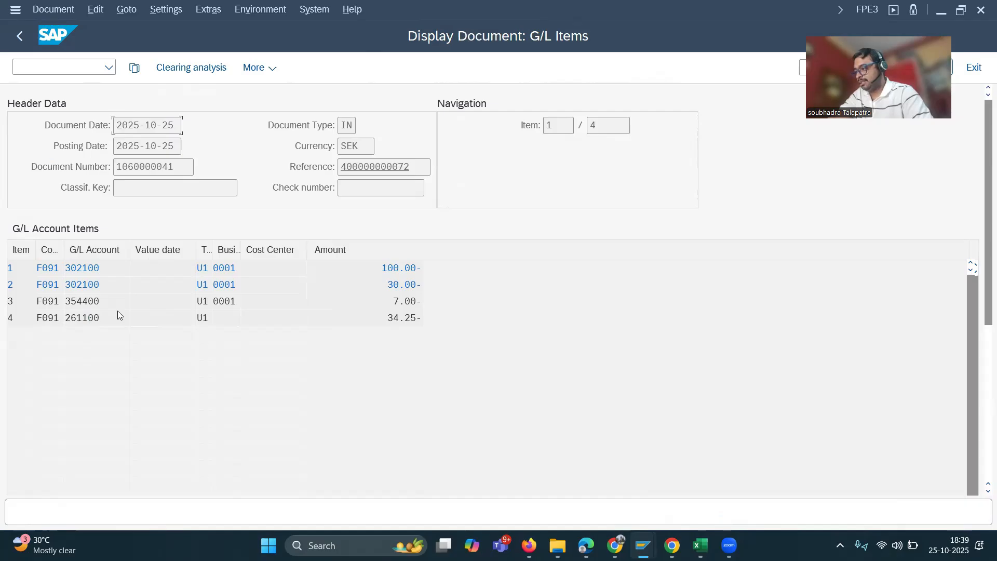
{"action": "double_click", "coordinate": [84, 320]}
{"action": "left_click", "coordinate": [45, 238]}
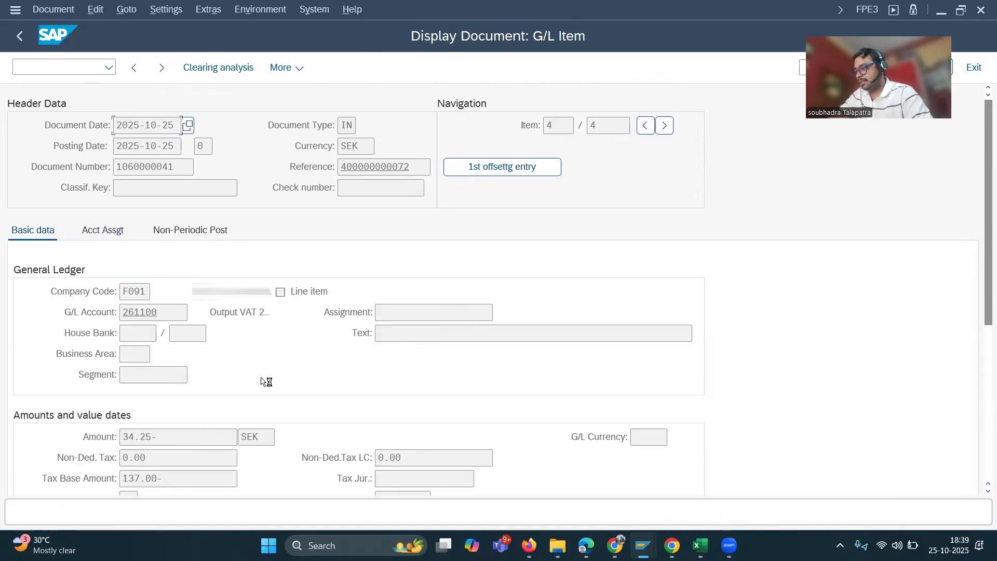
{"action": "scroll", "coordinate": [260, 383], "scroll_direction": "down", "scroll_amount": 1}
{"action": "left_click_drag", "start_coordinate": [168, 456], "coordinate": [125, 455]}
{"action": "left_click_drag", "start_coordinate": [415, 477], "coordinate": [336, 478]}
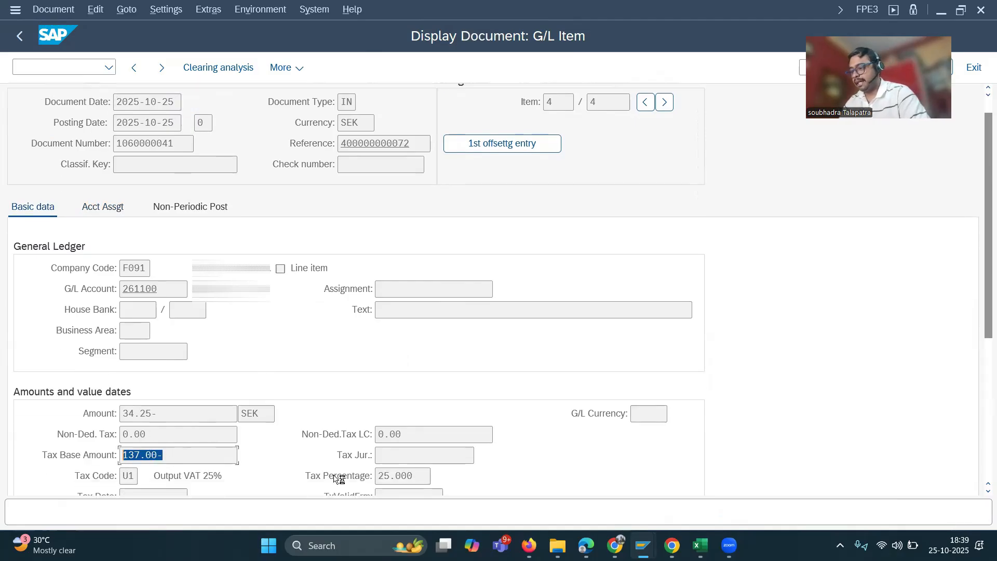
{"action": "left_click_drag", "start_coordinate": [162, 414], "coordinate": [99, 415]}
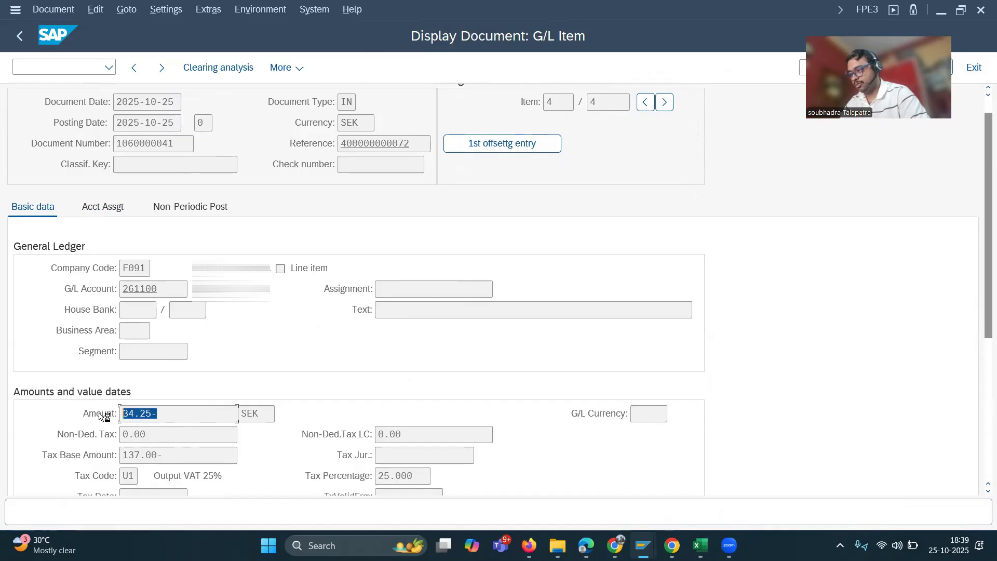
{"action": "left_click", "coordinate": [20, 36]}
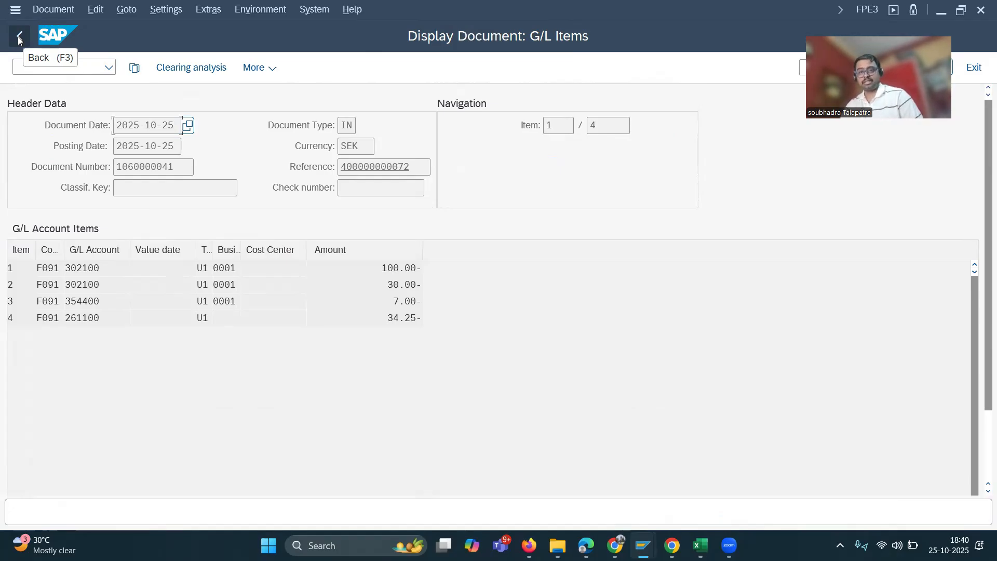
Display the posting document's header and select its reconciliation key
{"action": "left_click", "coordinate": [127, 14]}
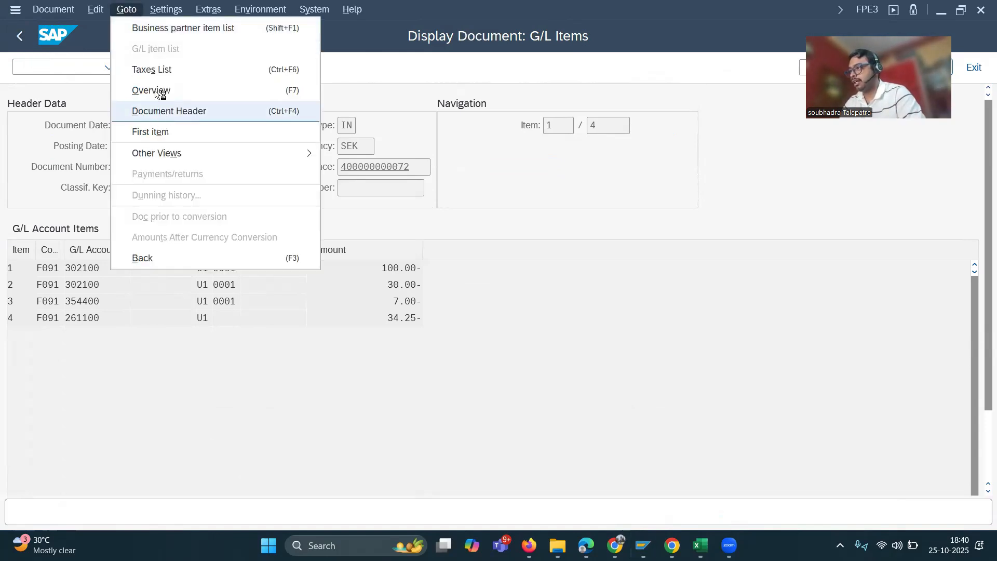
{"action": "left_click", "coordinate": [186, 111]}
{"action": "left_click_drag", "start_coordinate": [549, 167], "coordinate": [467, 171]}
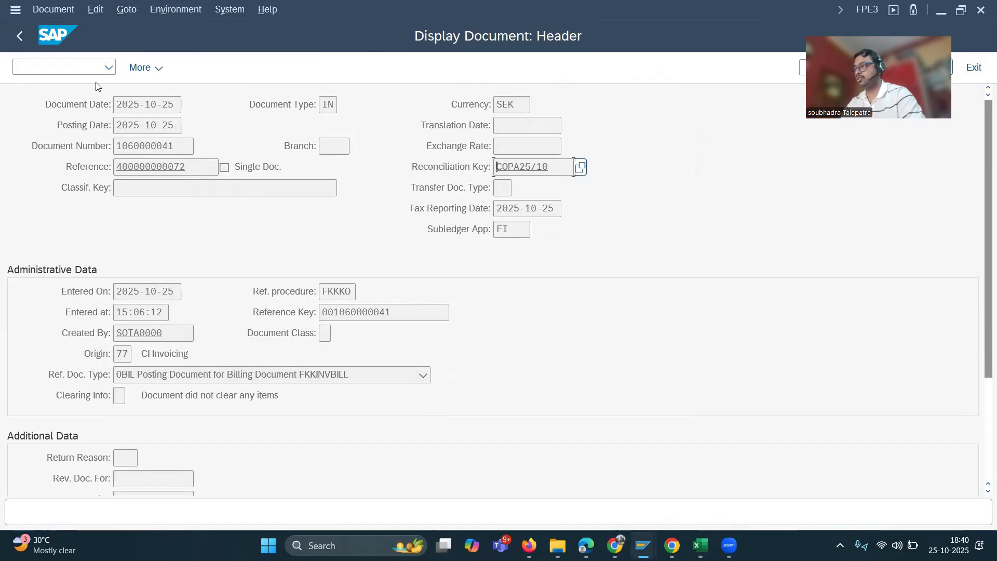
Close reconciliation key COPA25/10 by running transaction FPG4 in a new session
{"action": "left_click", "coordinate": [60, 66]}
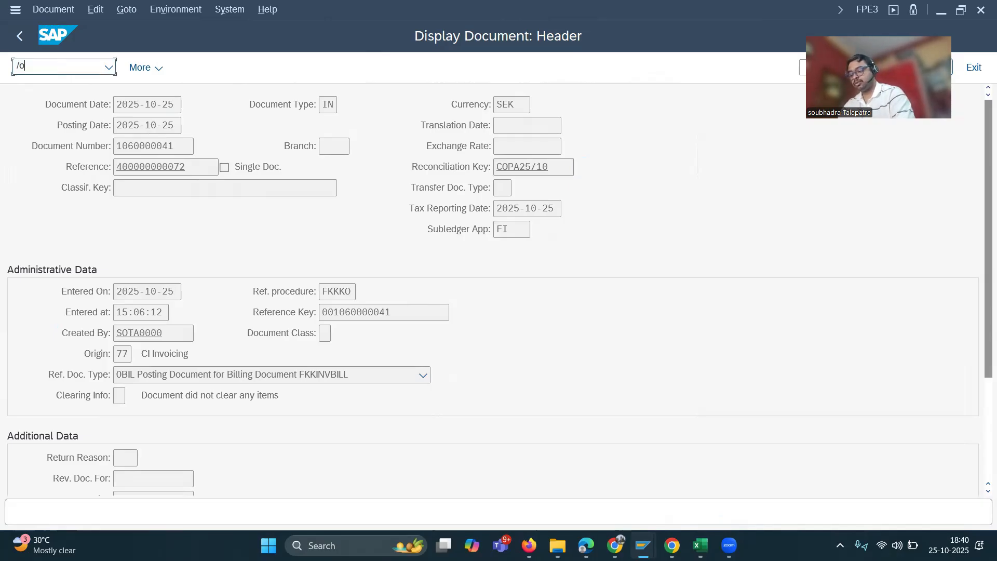
{"action": "type", "text": "/ofpg4"}
{"action": "key", "text": "Return"}
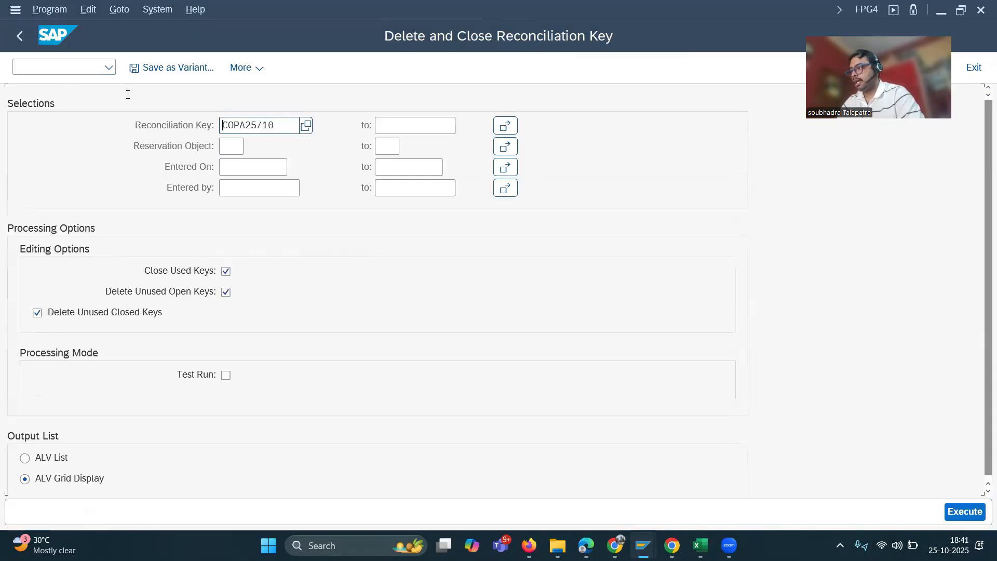
{"action": "left_click", "coordinate": [962, 509]}
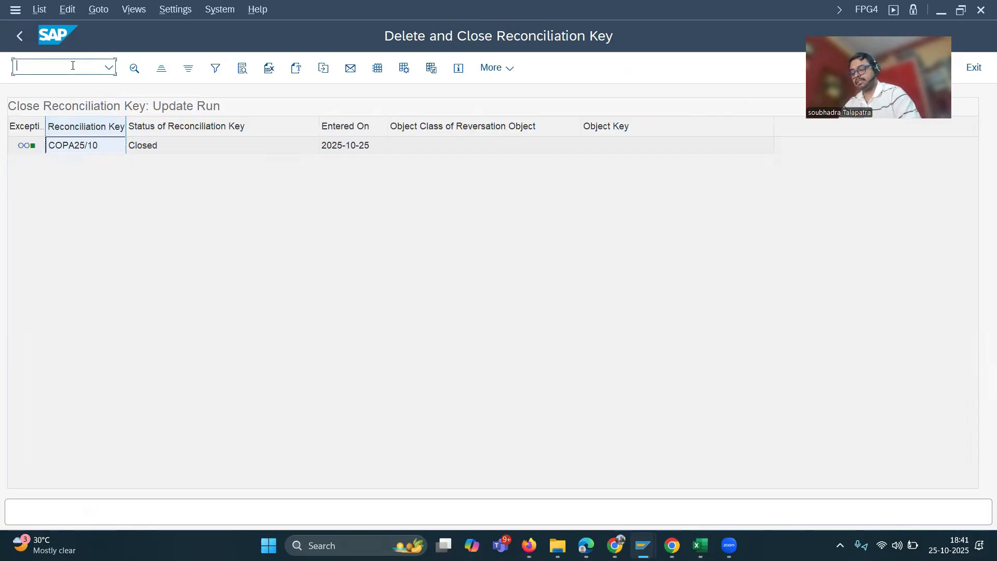
Transfer reconciliation key COPA25/10 to the general ledger with FPG1 as update run 2, with List of Documents Created and Local Update enabled
{"action": "type", "text": "/nfpg1"}
{"action": "key", "text": "Return"}
{"action": "double_click", "coordinate": [260, 122]}
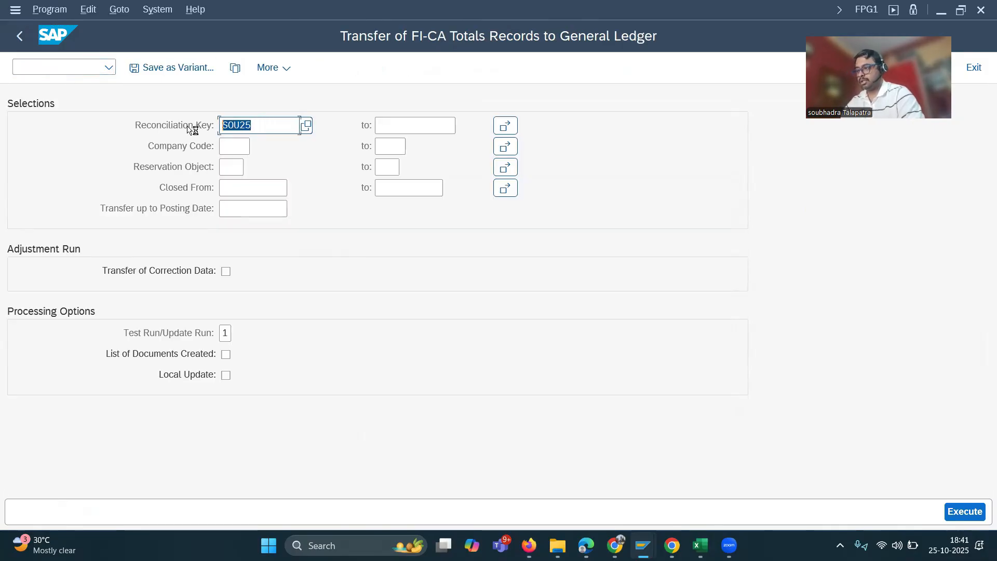
{"action": "key", "text": "ctrl+v"}
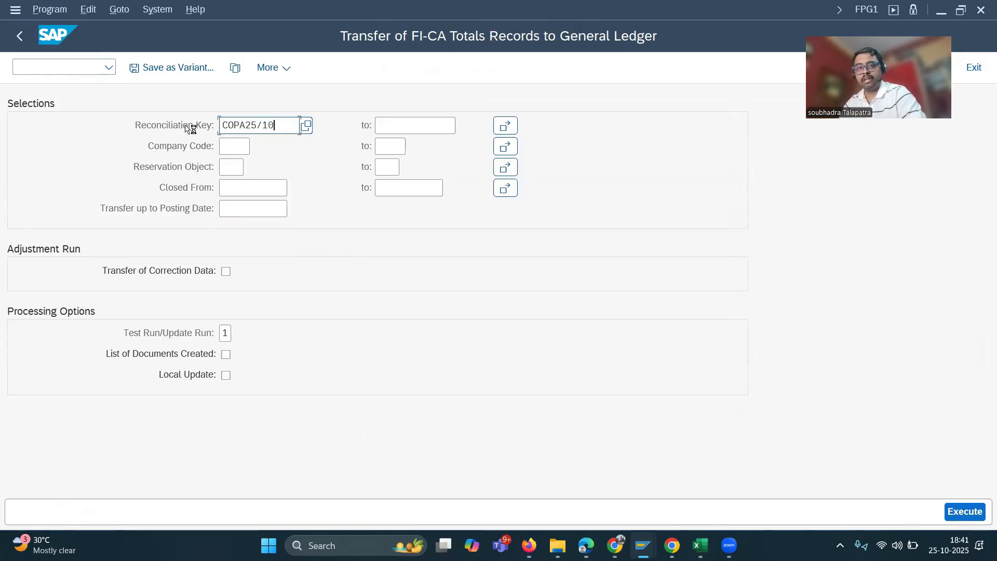
{"action": "left_click", "coordinate": [225, 337]}
{"action": "left_click", "coordinate": [237, 336]}
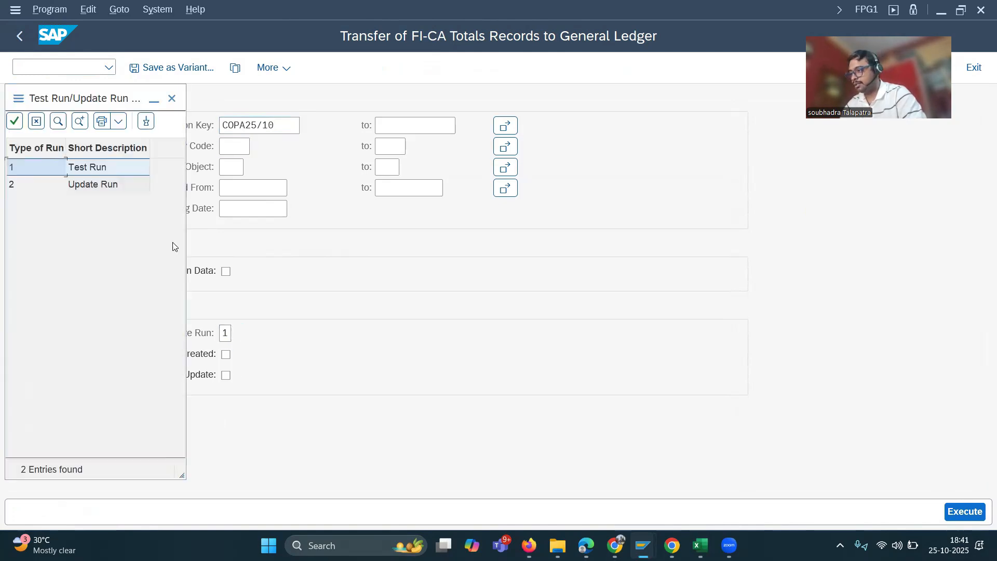
{"action": "double_click", "coordinate": [95, 189]}
{"action": "left_click", "coordinate": [229, 356]}
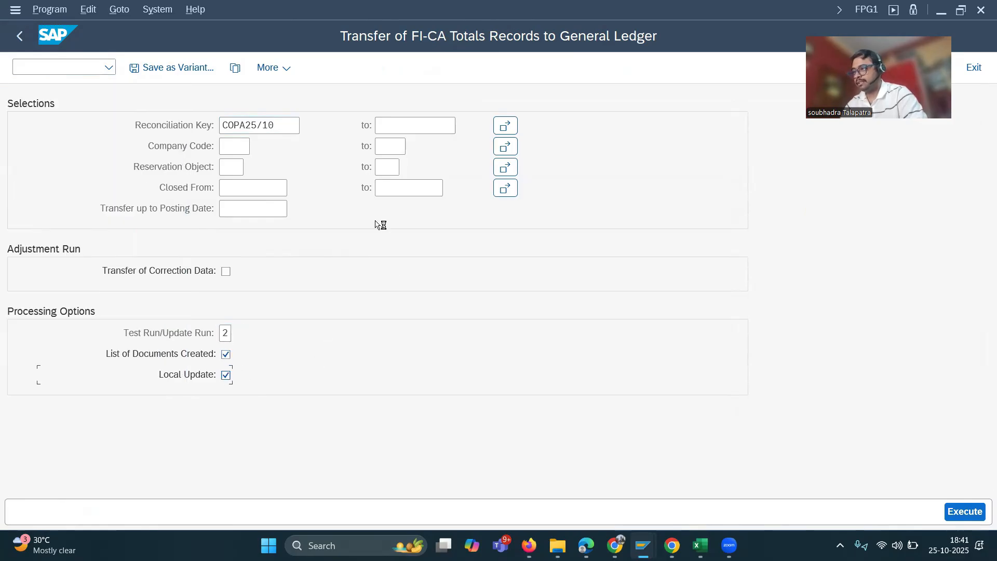
{"action": "left_click", "coordinate": [961, 513]}
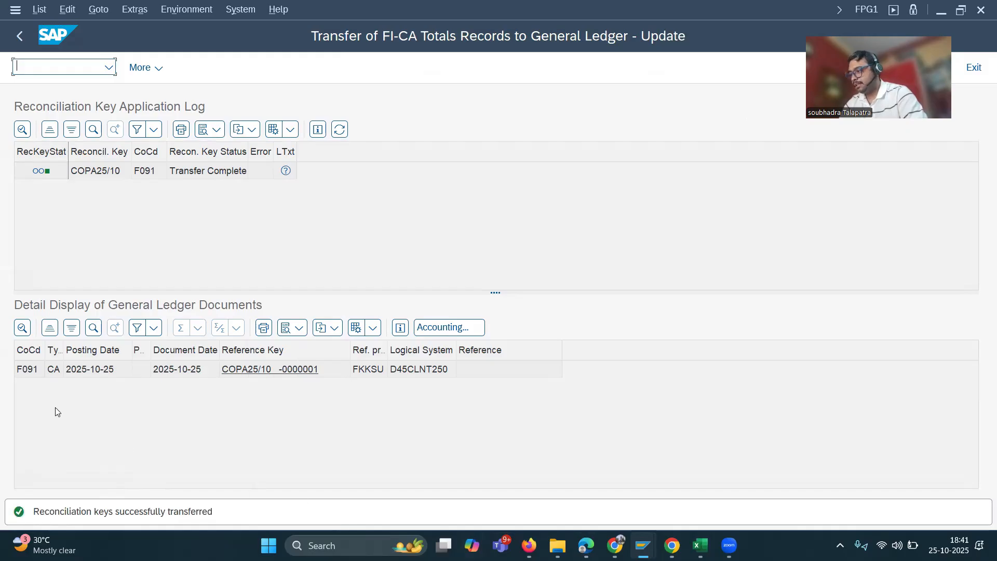
List the accounting documents of the transferred F091 entry and go through the accounting, profit center, controlling and profitability analysis documents
{"action": "left_click", "coordinate": [32, 370]}
{"action": "left_click", "coordinate": [459, 329]}
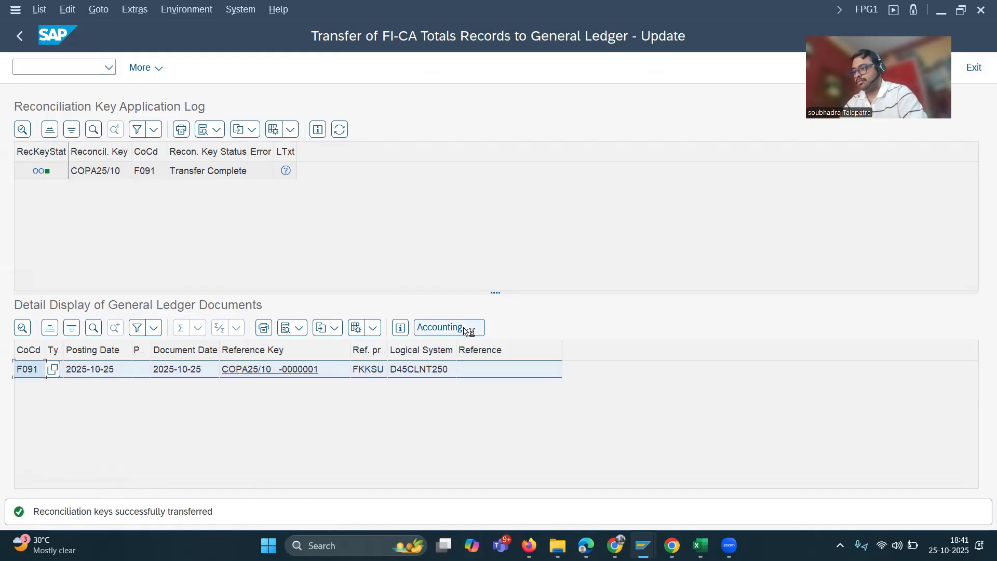
{"action": "left_click_drag", "start_coordinate": [257, 112], "coordinate": [861, 185]}
{"action": "left_click", "coordinate": [731, 269]}
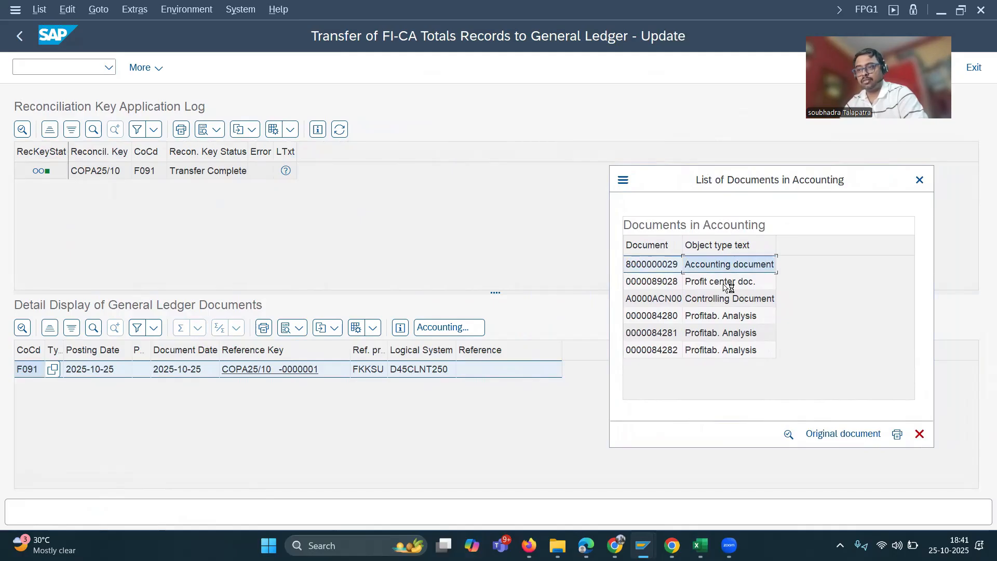
{"action": "left_click", "coordinate": [725, 283]}
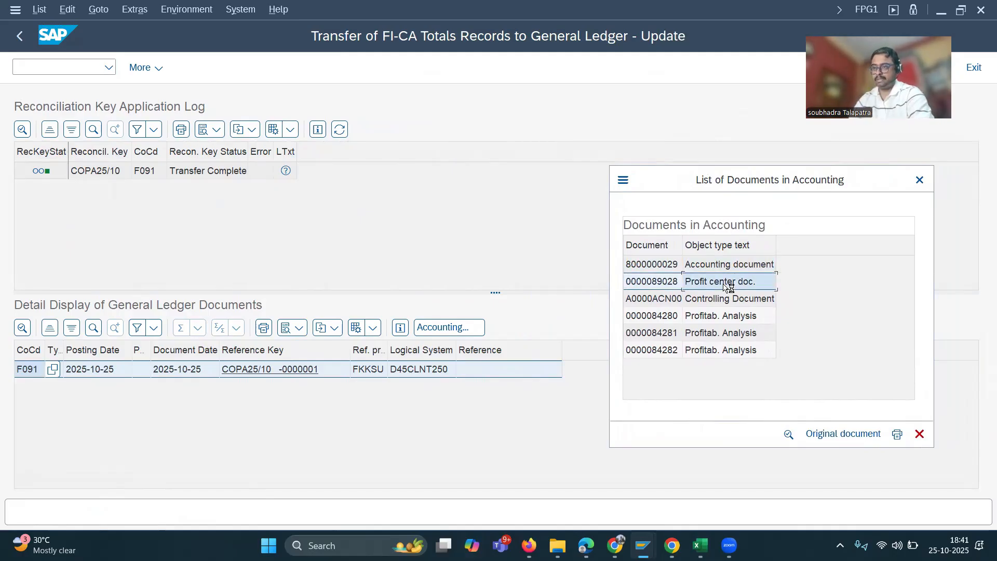
{"action": "left_click", "coordinate": [733, 300]}
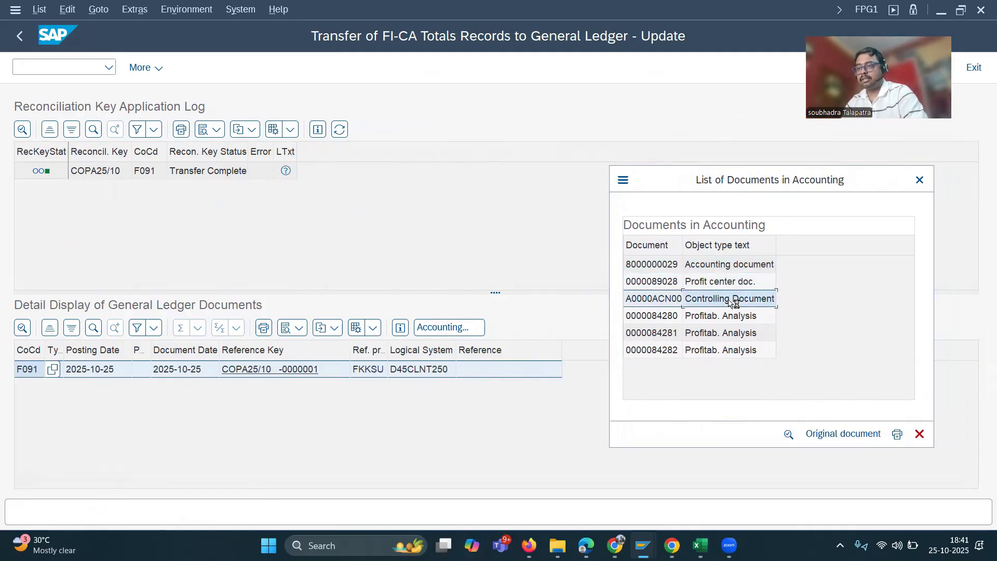
{"action": "left_click", "coordinate": [733, 318]}
{"action": "left_click", "coordinate": [733, 335]}
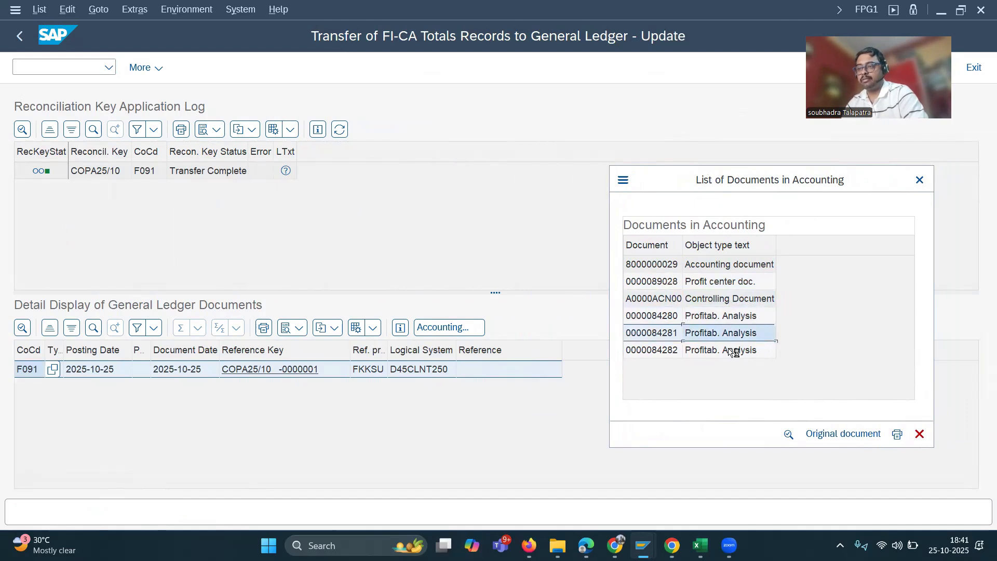
{"action": "left_click", "coordinate": [733, 351]}
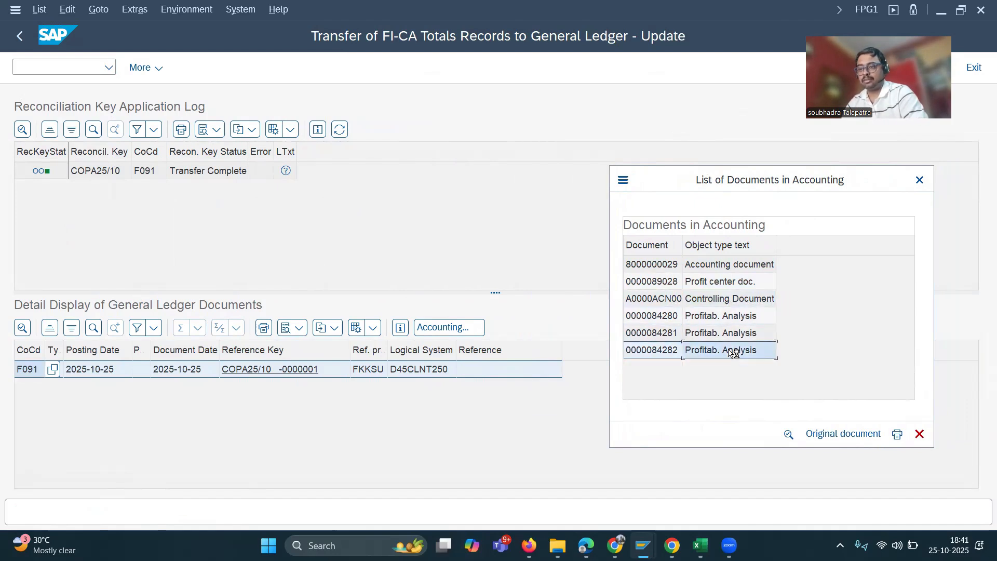
Open the accounting document, review the receivable, revenue, surcharge and VAT line amounts, and return to the transfer results
{"action": "double_click", "coordinate": [716, 269]}
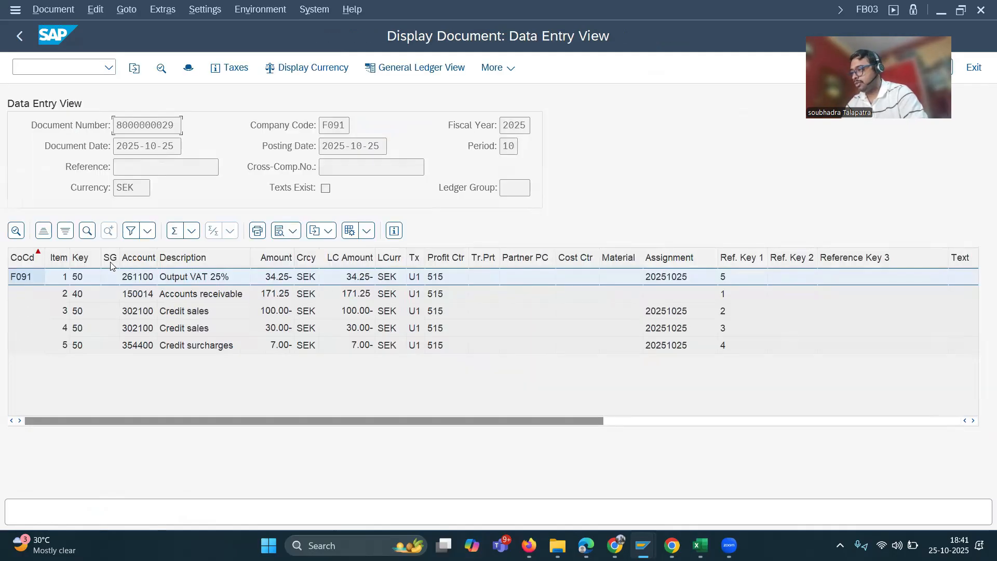
{"action": "left_click", "coordinate": [44, 230]}
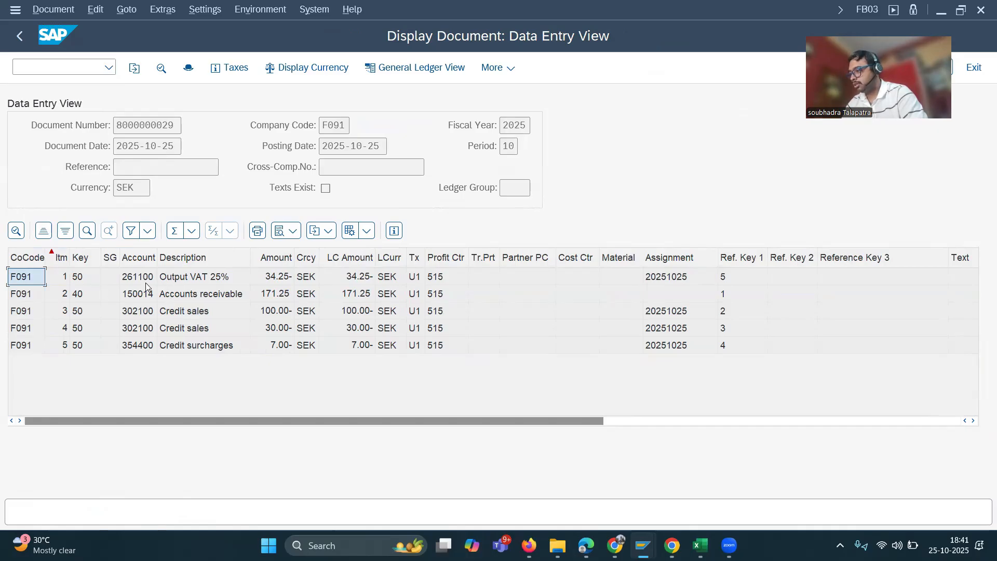
{"action": "left_click", "coordinate": [280, 294]}
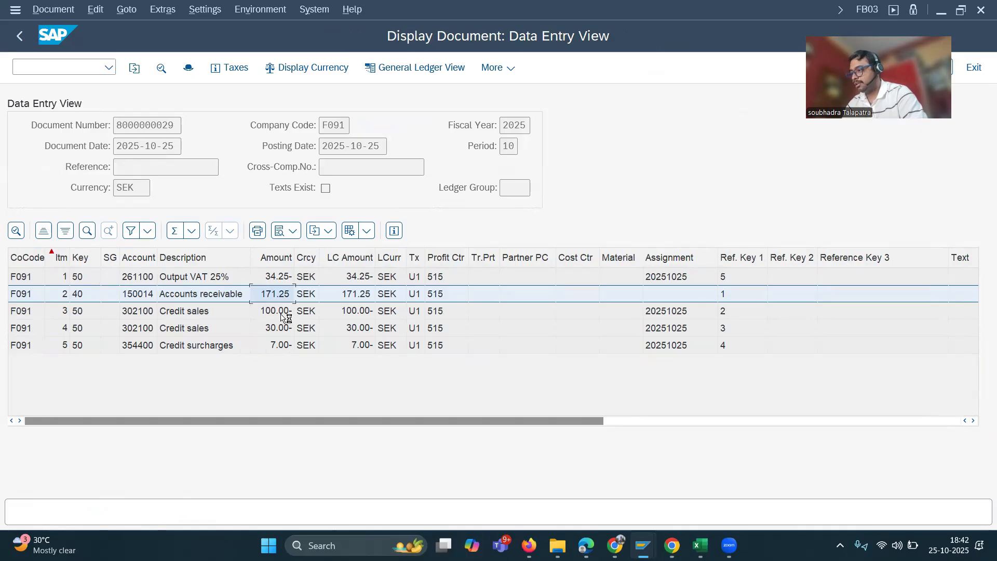
{"action": "left_click", "coordinate": [281, 314]}
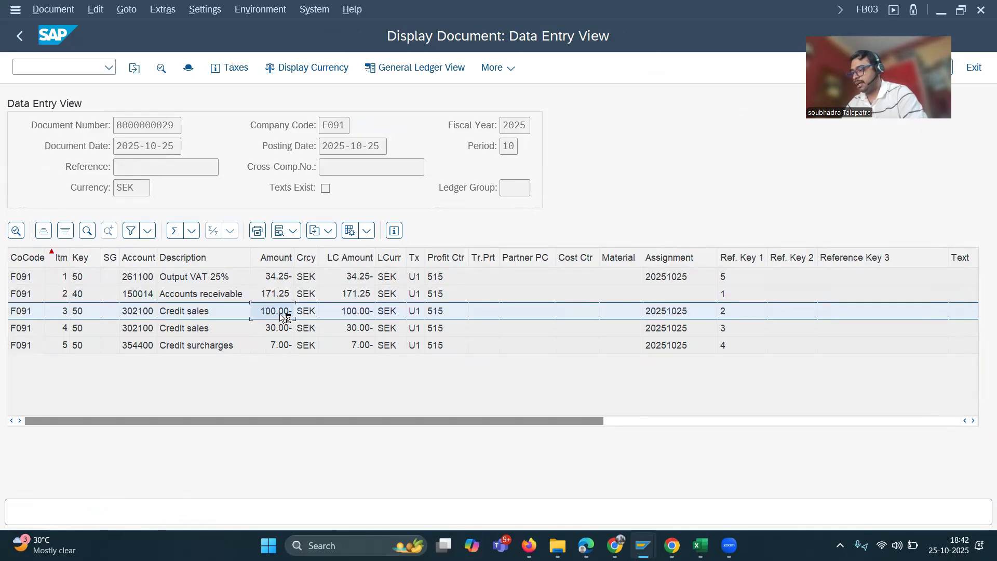
{"action": "left_click", "coordinate": [281, 328]}
{"action": "left_click", "coordinate": [282, 349]}
{"action": "left_click", "coordinate": [282, 278]}
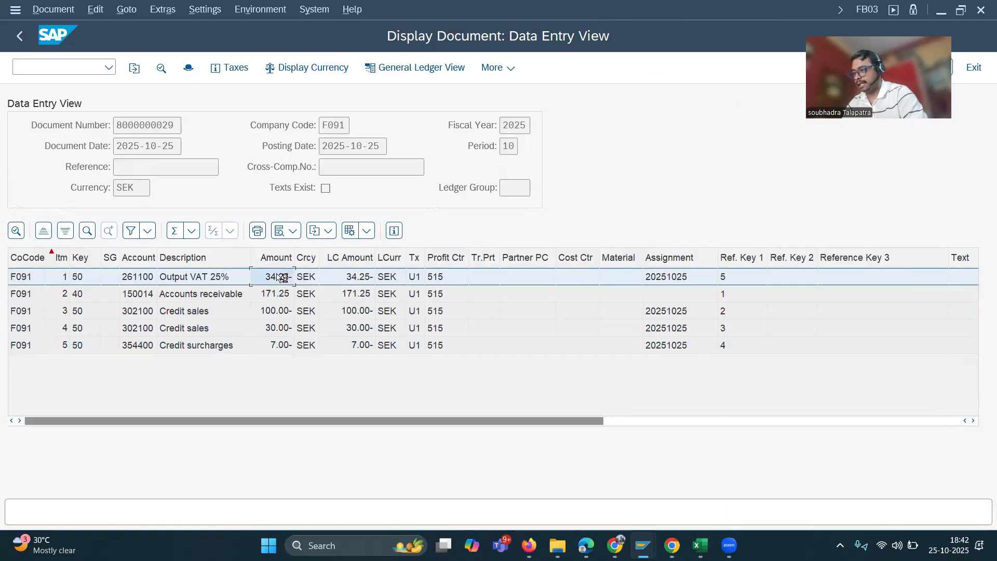
{"action": "left_click", "coordinate": [19, 37]}
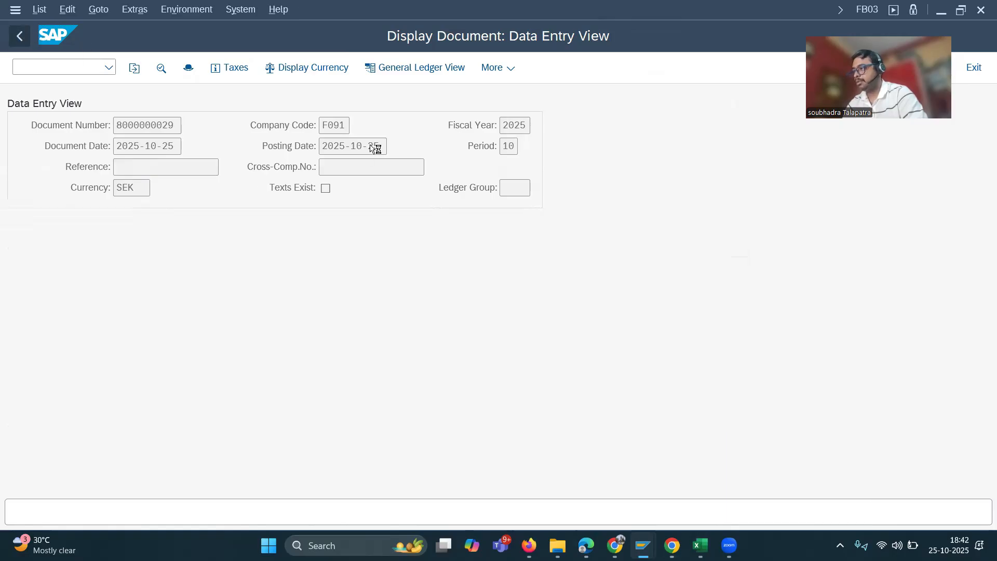
Open the profit center document of the transfer, check the profit center on its line items, and return to the document list
{"action": "double_click", "coordinate": [697, 276]}
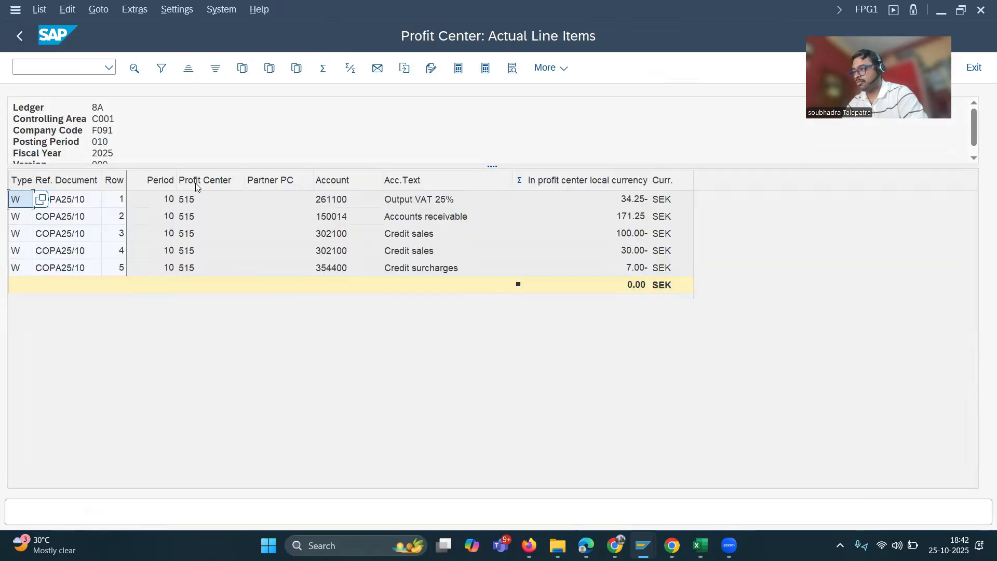
{"action": "left_click", "coordinate": [194, 186]}
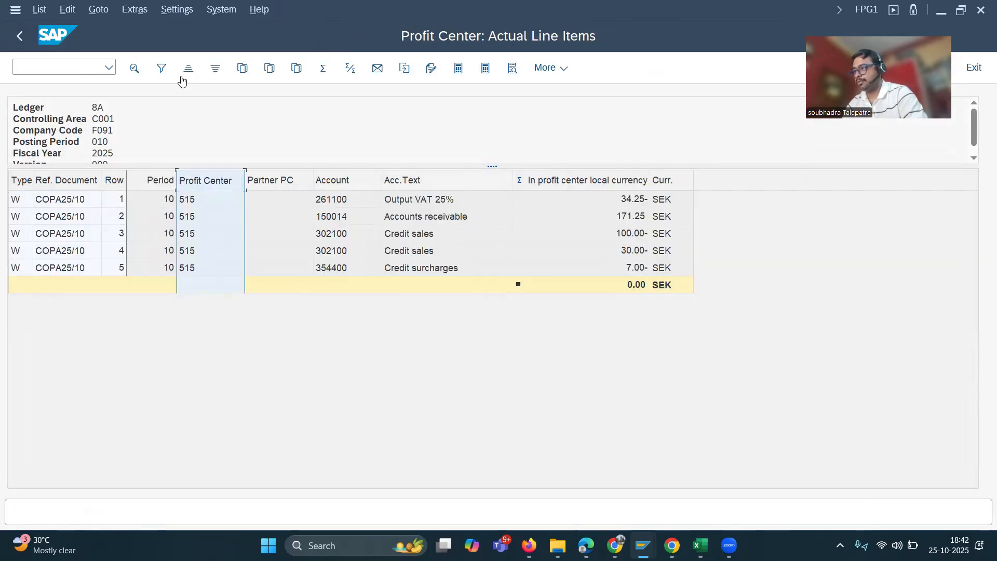
{"action": "left_click", "coordinate": [20, 38]}
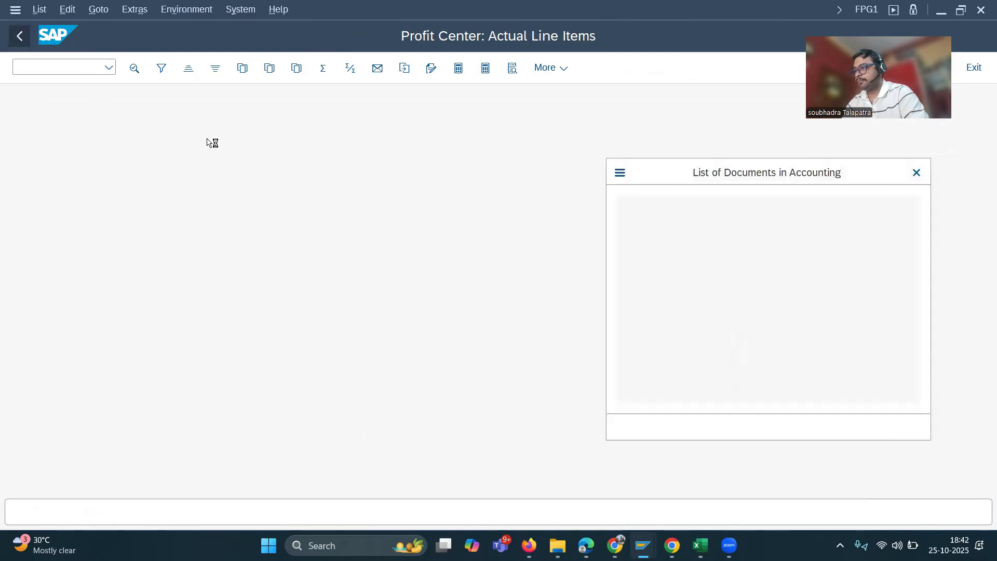
Open the controlling document, review the cost elements and amounts of the credit sales and surcharge lines, and return to the document list
{"action": "left_click", "coordinate": [689, 292]}
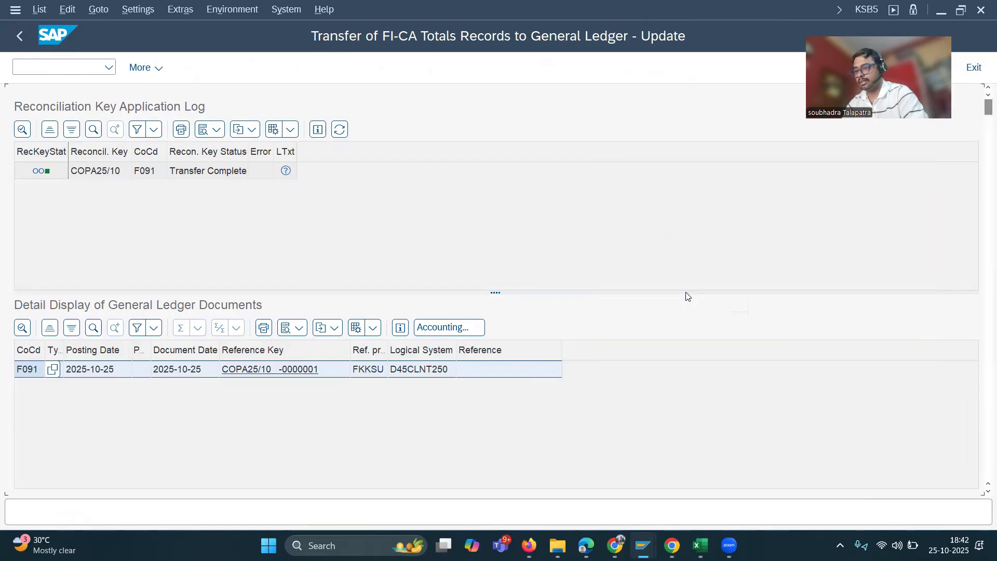
{"action": "left_click", "coordinate": [18, 216]}
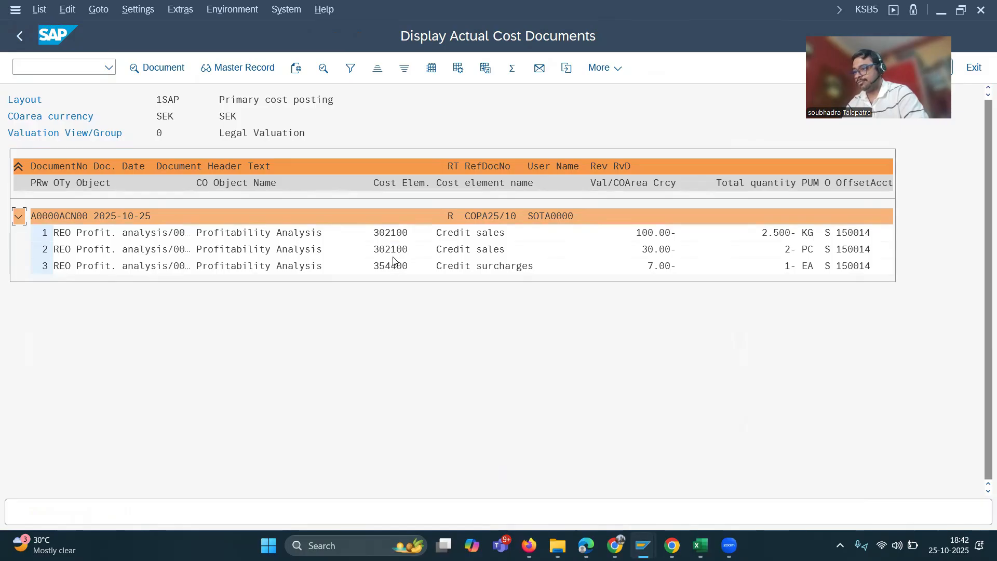
{"action": "left_click", "coordinate": [645, 233]}
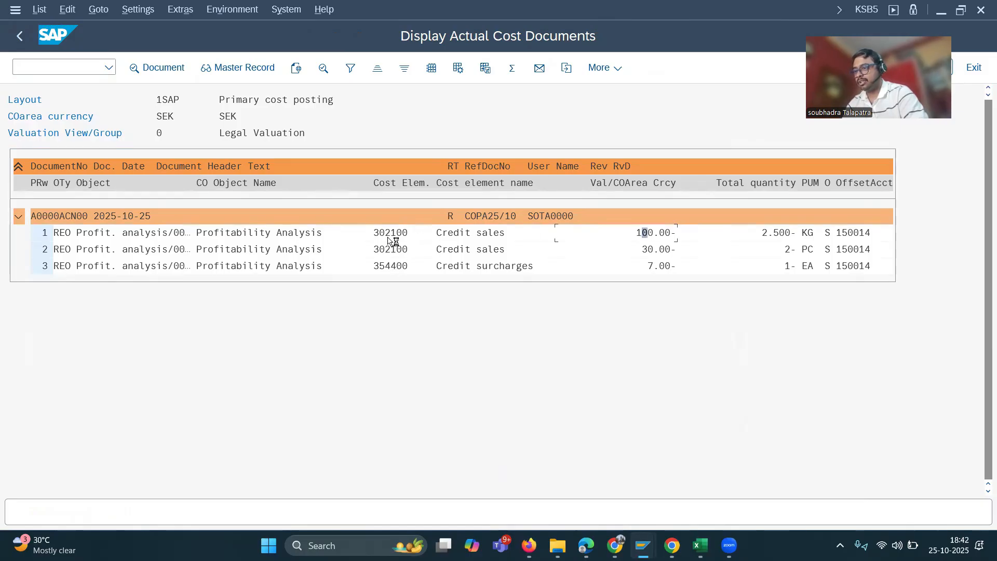
{"action": "left_click", "coordinate": [399, 233]}
{"action": "left_click", "coordinate": [646, 237]}
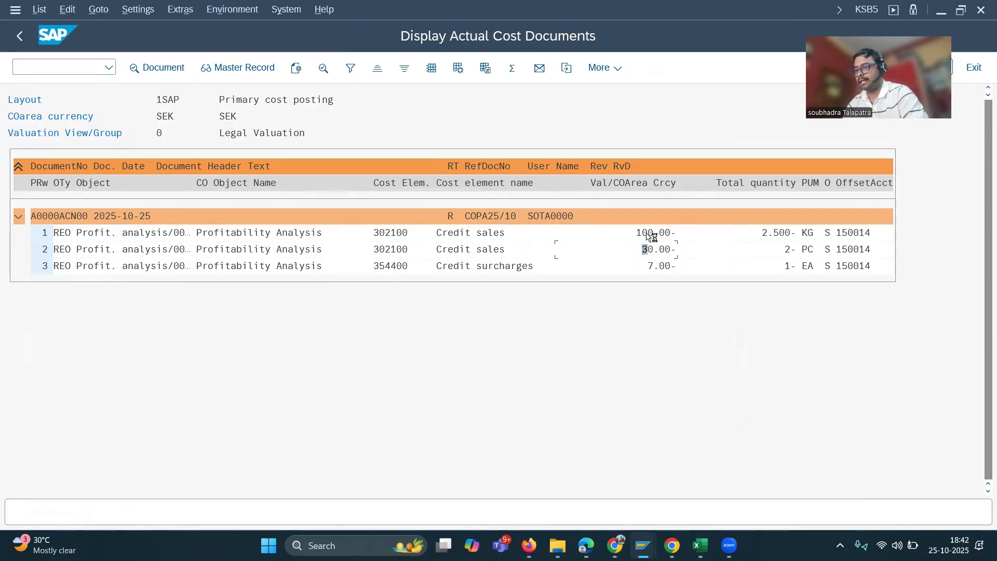
{"action": "left_click", "coordinate": [649, 251]}
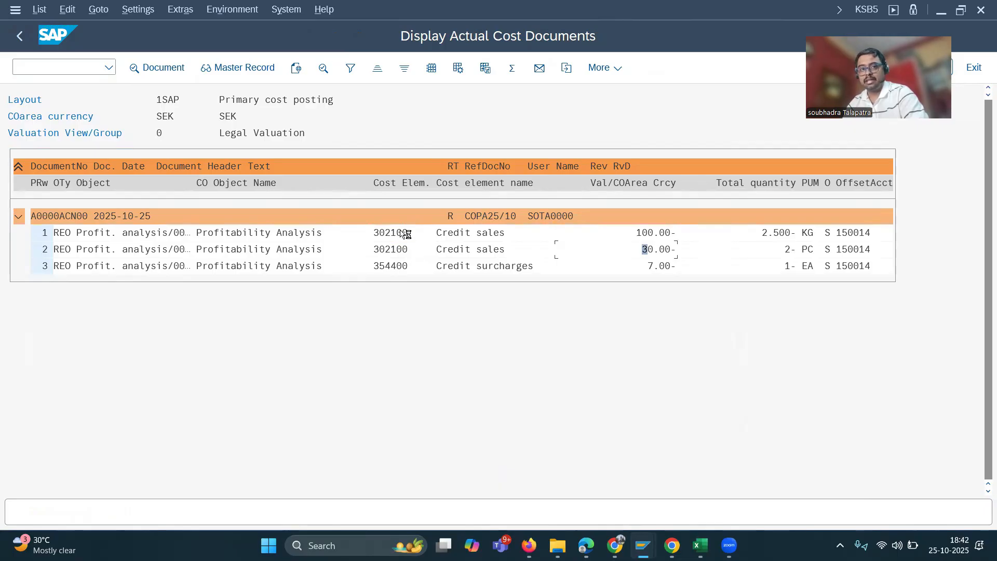
{"action": "left_click", "coordinate": [393, 269]}
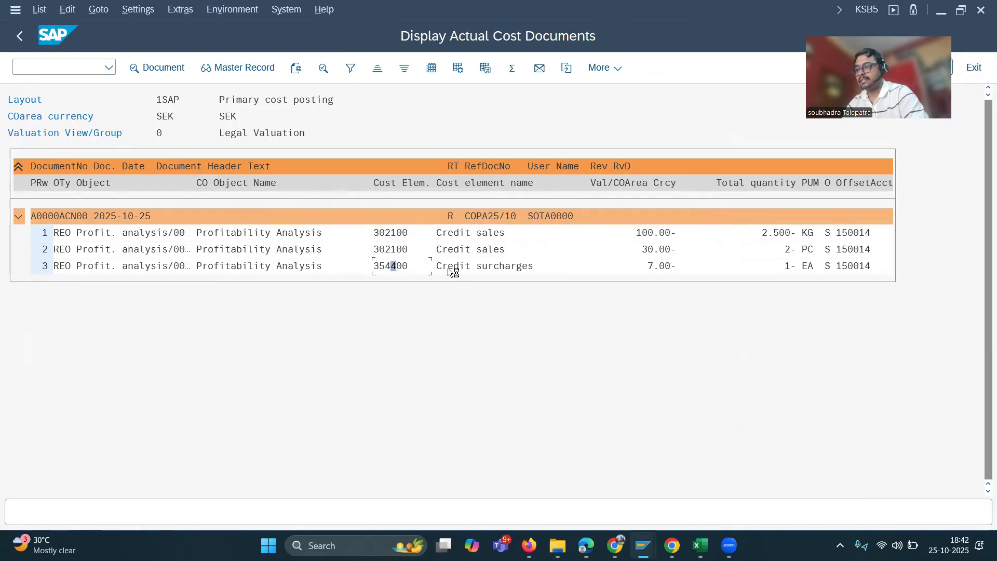
{"action": "left_click", "coordinate": [21, 36]}
Open Profitability Analysis document 84280 from the list of accounting documents and view its characteristics
{"action": "left_click", "coordinate": [250, 323]}
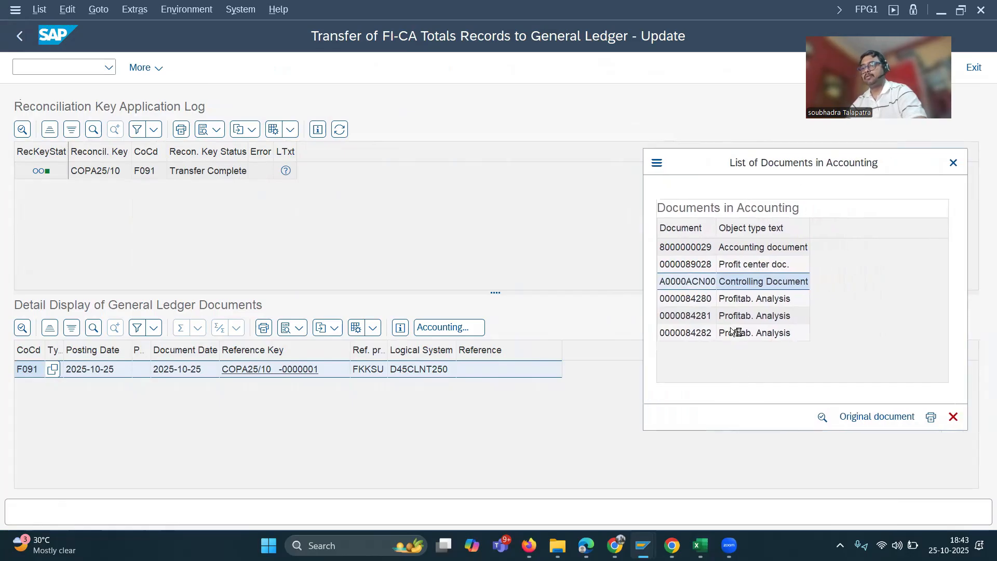
{"action": "left_click", "coordinate": [738, 302]}
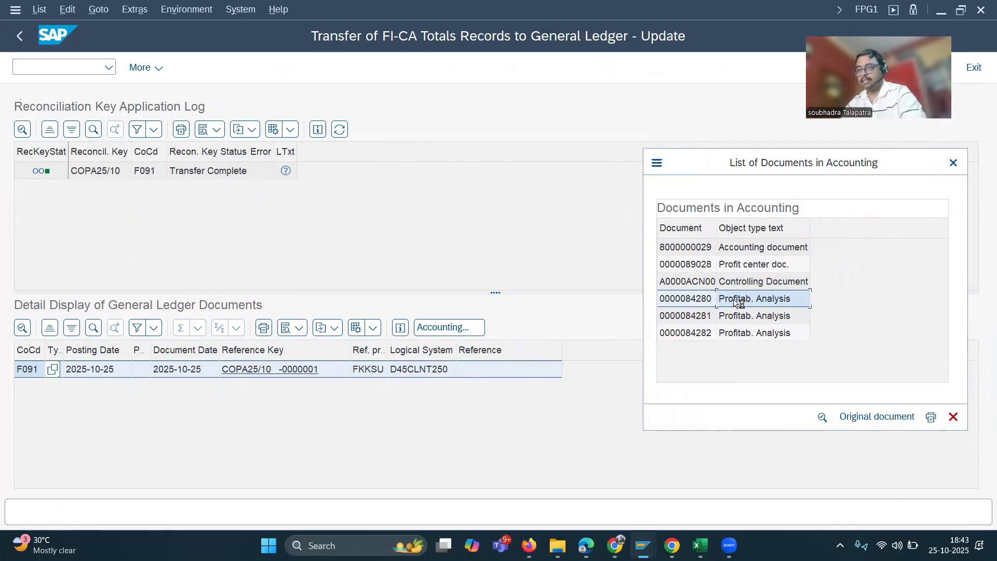
{"action": "double_click", "coordinate": [738, 301]}
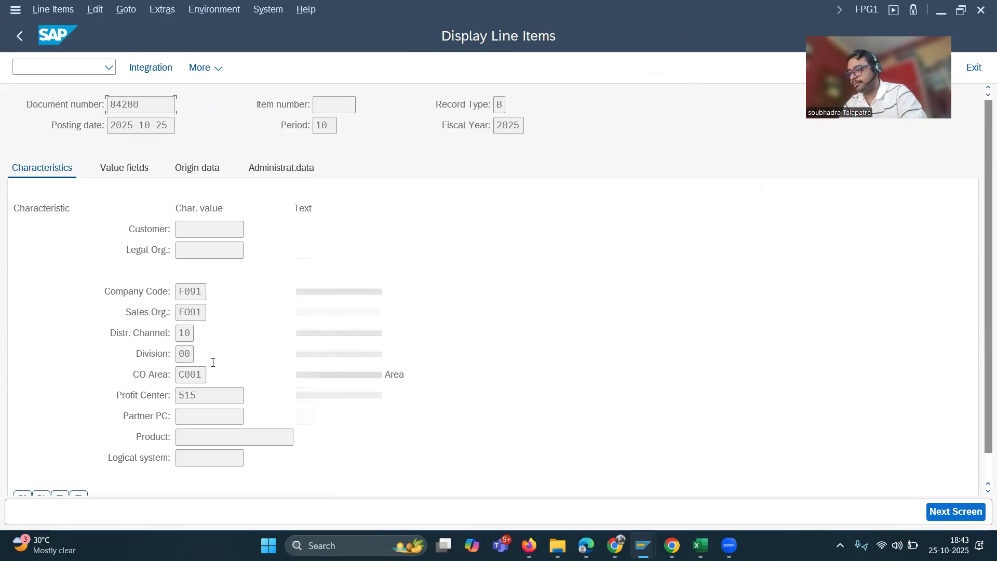
Switch to the SE16N session with the CE1R001 entries, examine the Customer, Product and Product Hierarchy columns, and return to the line item display
{"action": "mouse_move", "coordinate": [699, 545]}
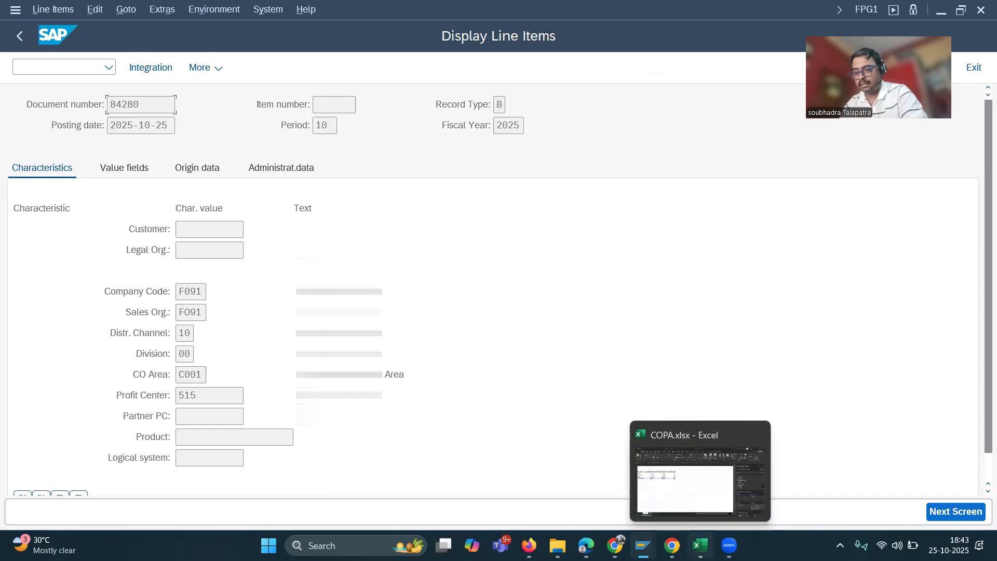
{"action": "mouse_move", "coordinate": [643, 545]}
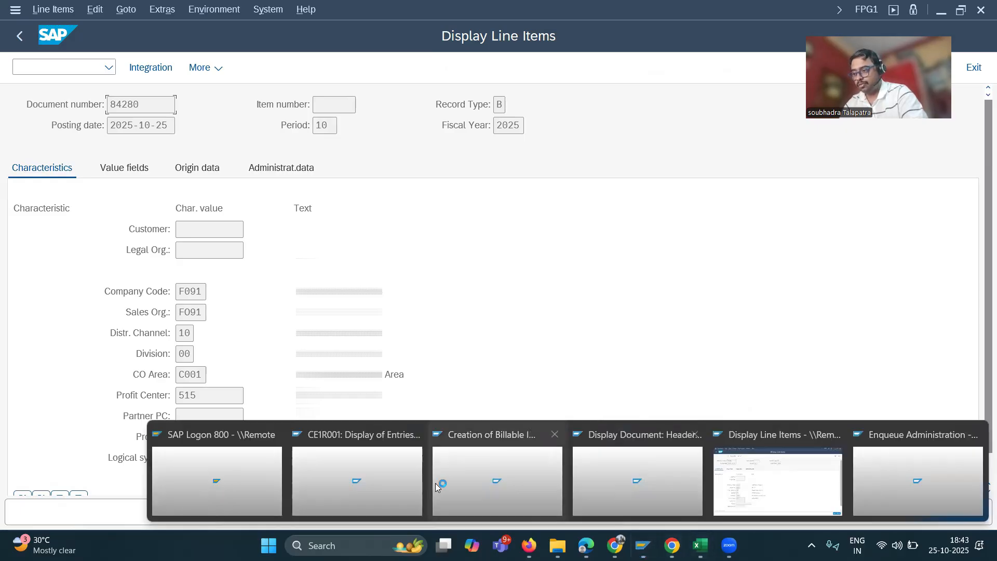
{"action": "left_click", "coordinate": [361, 488]}
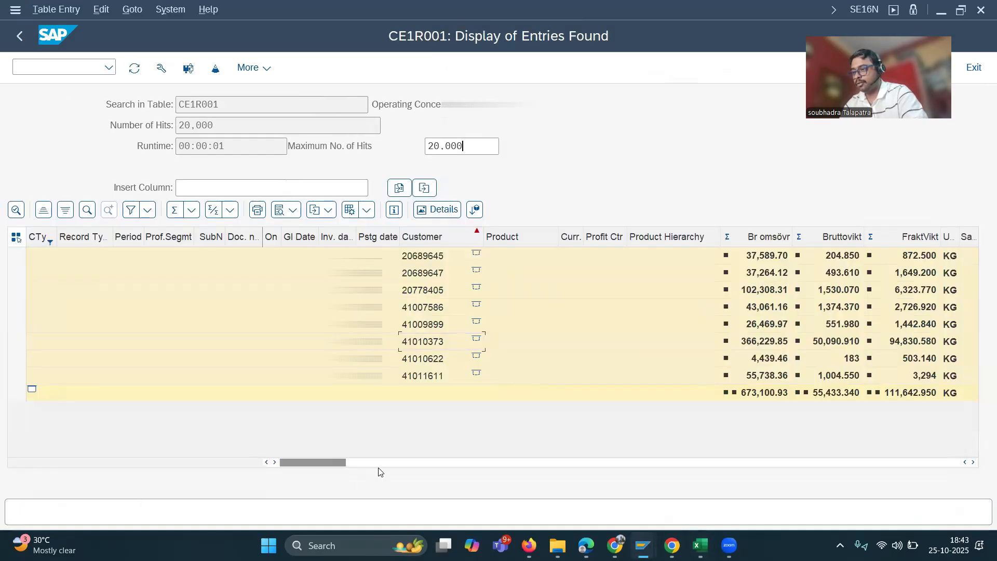
{"action": "left_click", "coordinate": [433, 240]}
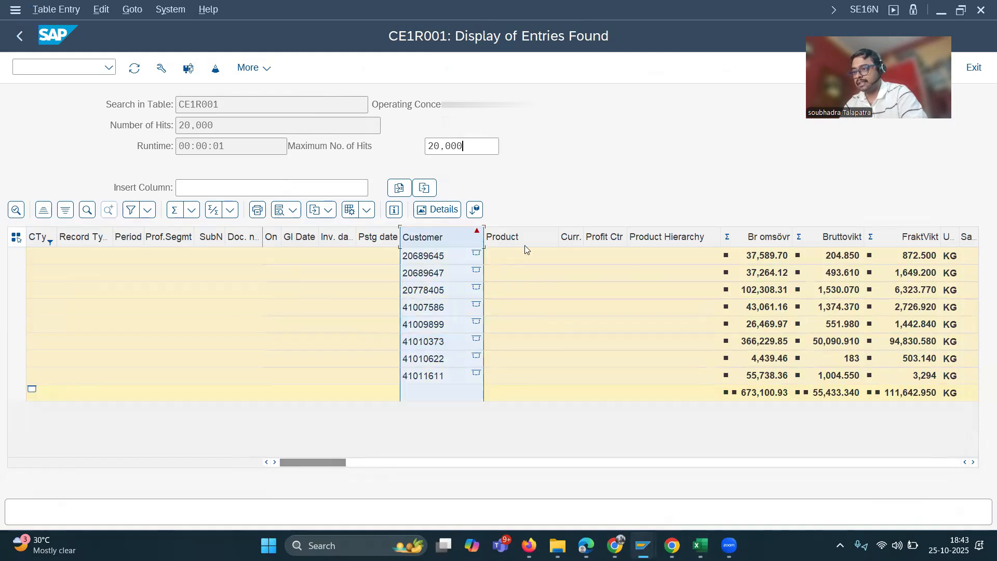
{"action": "left_click", "coordinate": [521, 237]}
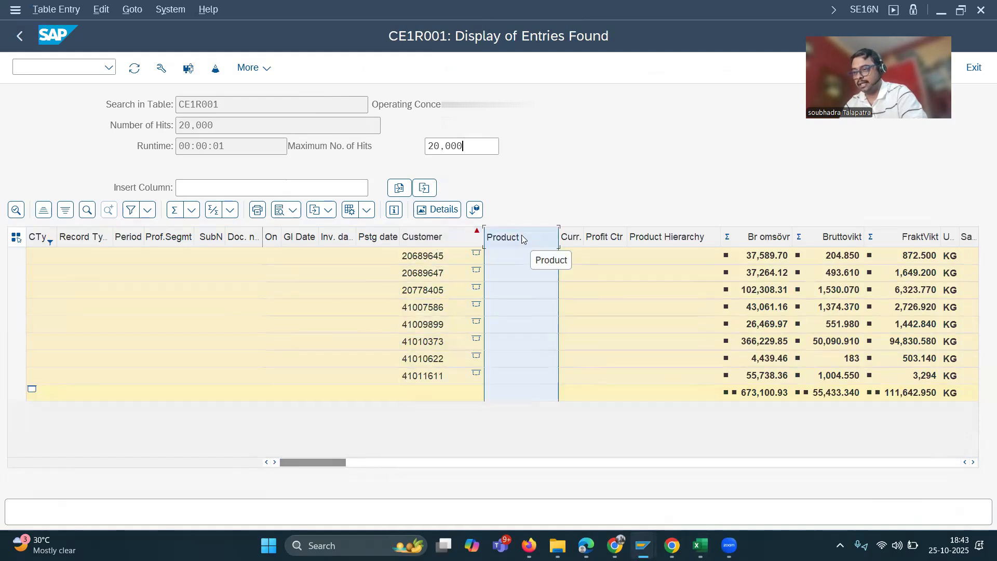
{"action": "left_click", "coordinate": [669, 238]}
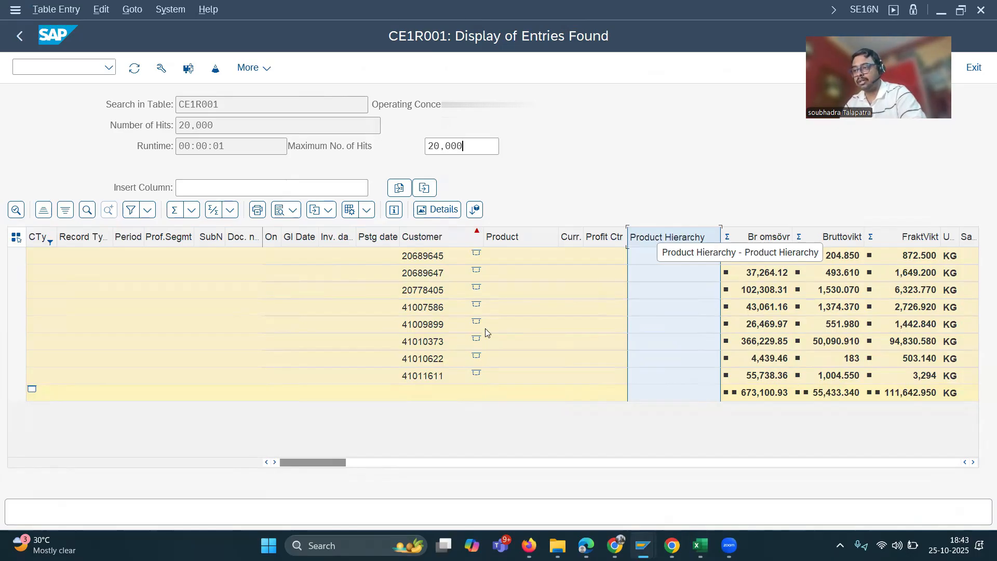
{"action": "mouse_move", "coordinate": [643, 545]}
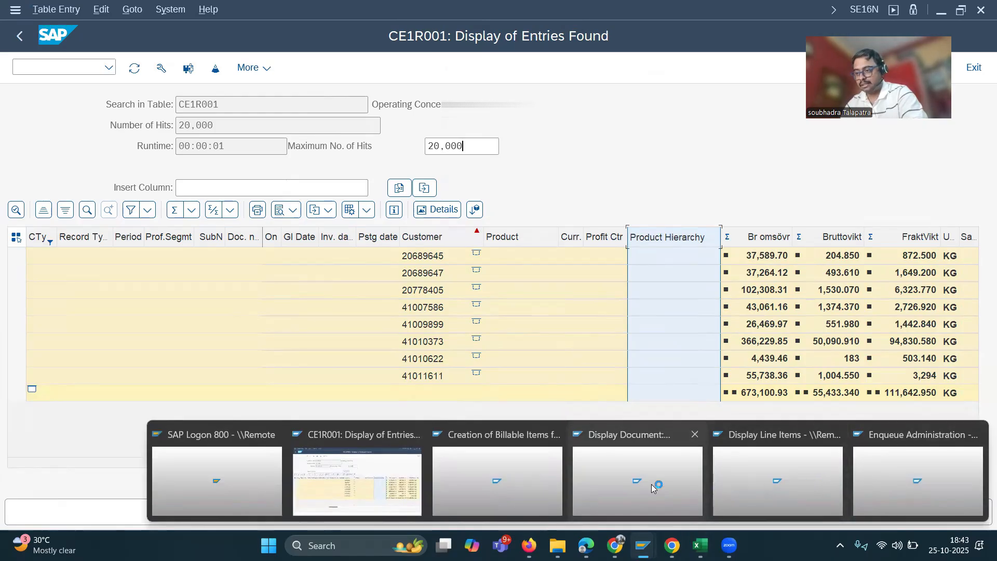
{"action": "key", "text": "alt+Tab"}
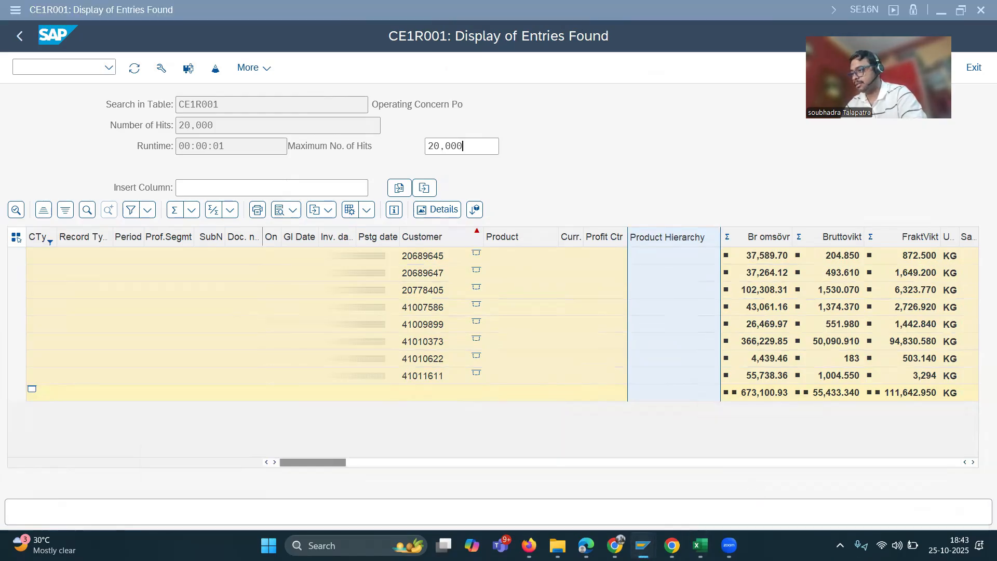
Check the Customer characteristic of document 84280 and the Bruttoomsättn via FI amount among its value fields
{"action": "left_click", "coordinate": [192, 230]}
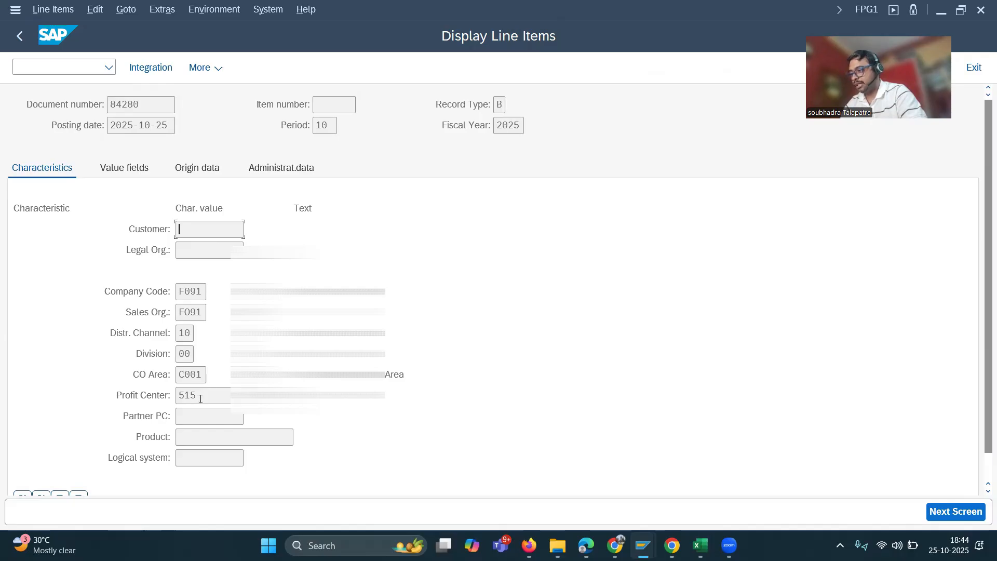
{"action": "left_click", "coordinate": [127, 178]}
{"action": "double_click", "coordinate": [253, 332]}
{"action": "left_click_drag", "start_coordinate": [289, 329], "coordinate": [289, 334]}
{"action": "left_click", "coordinate": [242, 336]}
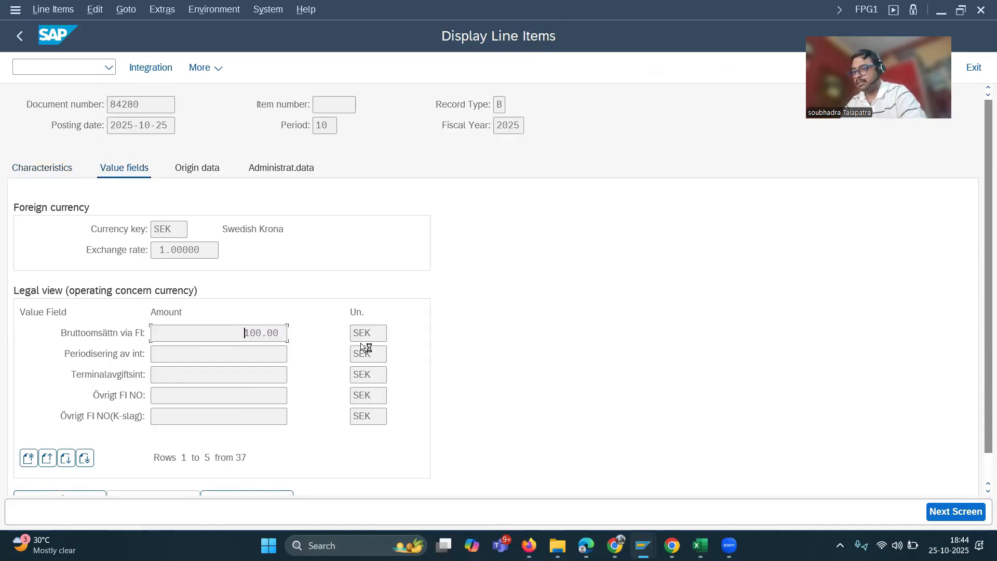
Go to the last value fields of document 84280, check the sales quantity and its unit, and return to the document list
{"action": "left_click_drag", "start_coordinate": [984, 320], "coordinate": [986, 459]}
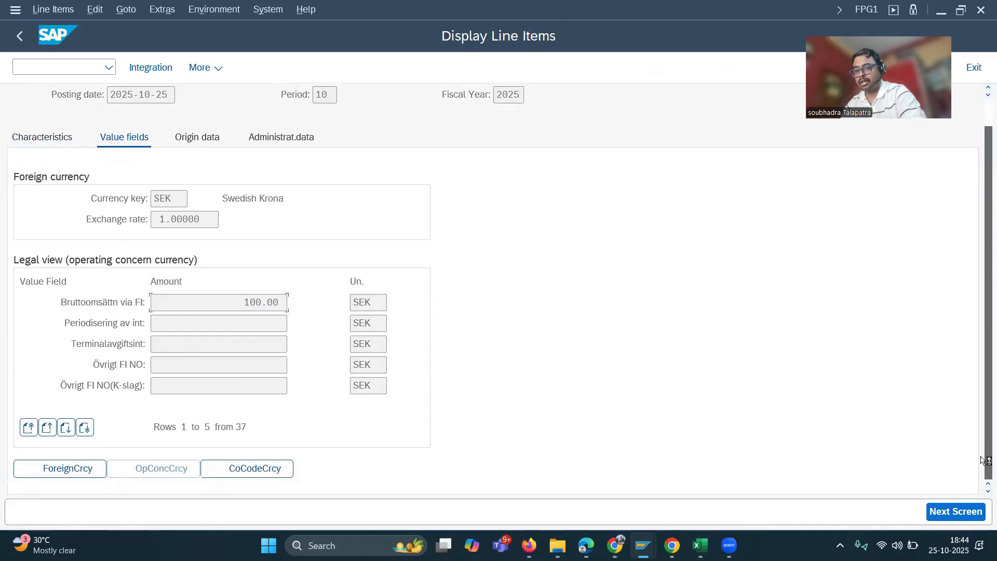
{"action": "left_click", "coordinate": [85, 427]}
{"action": "double_click", "coordinate": [275, 333]}
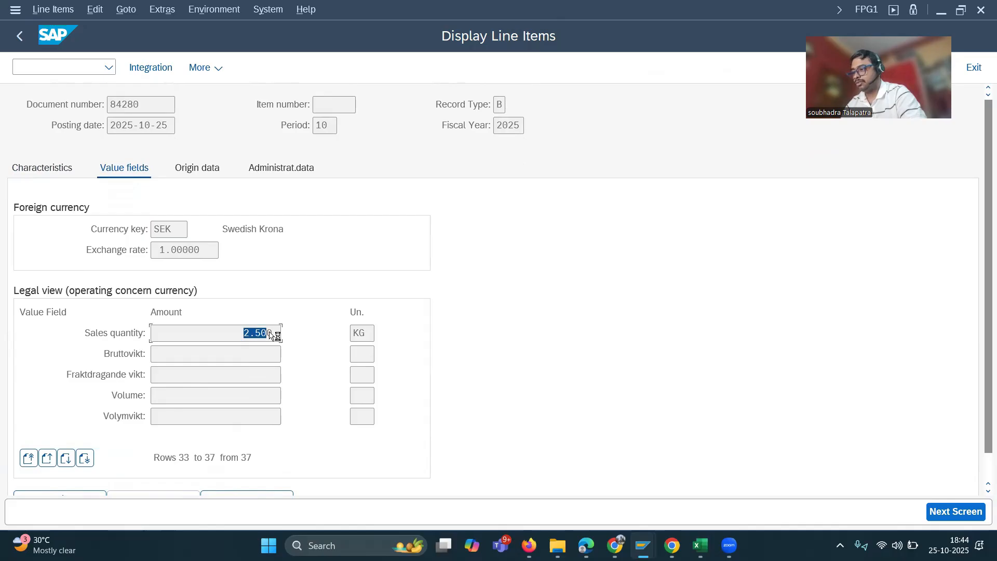
{"action": "double_click", "coordinate": [358, 332]}
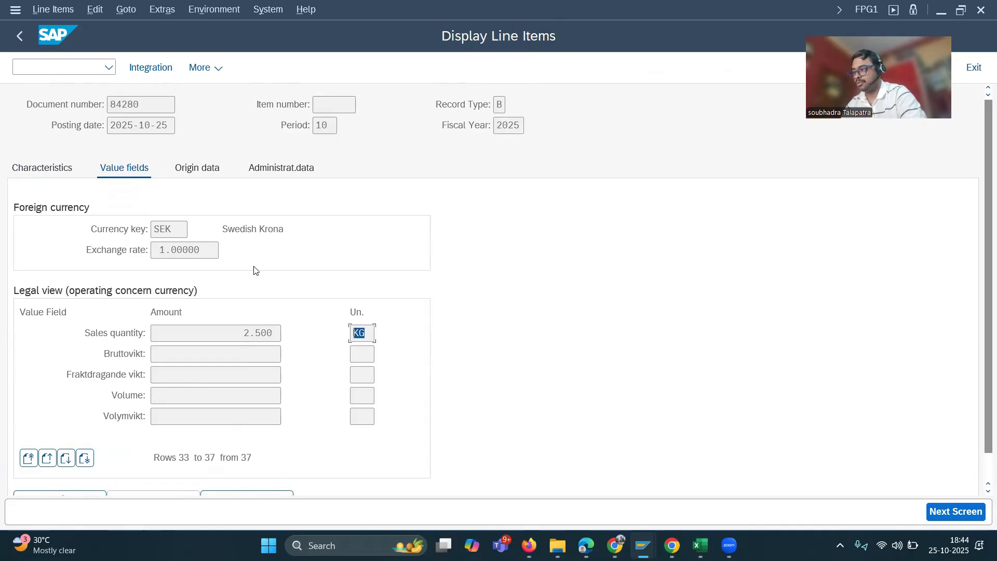
{"action": "left_click", "coordinate": [20, 35]}
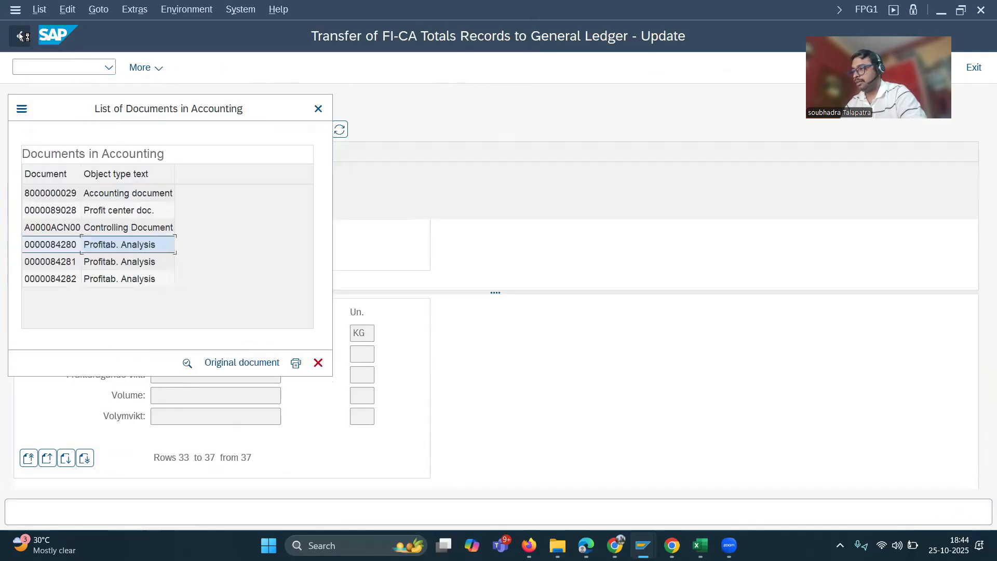
Open Profitability Analysis document 84281, review its Bruttoomsättn via FI amount and sales quantity, and return to the document list
{"action": "left_click", "coordinate": [127, 264]}
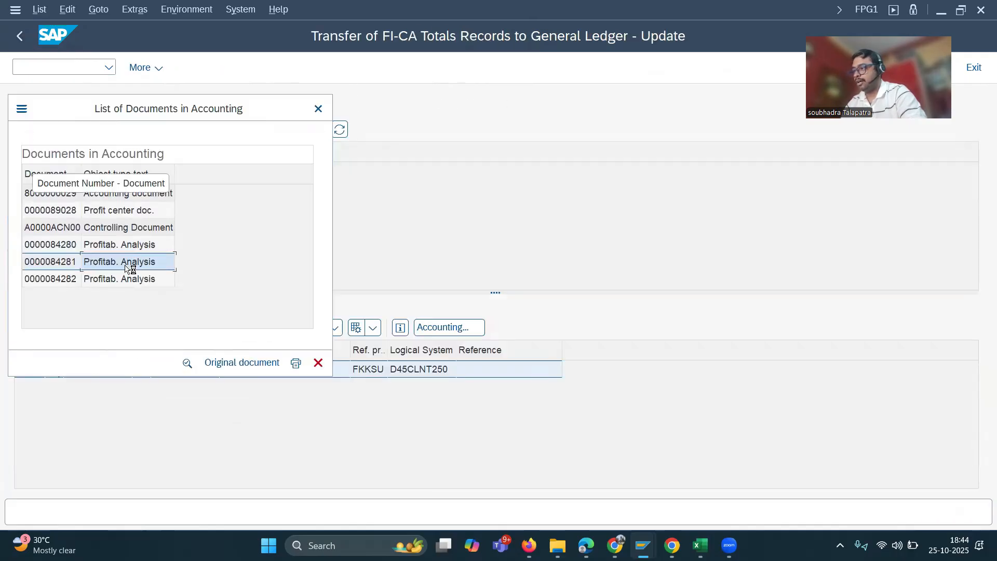
{"action": "double_click", "coordinate": [129, 267]}
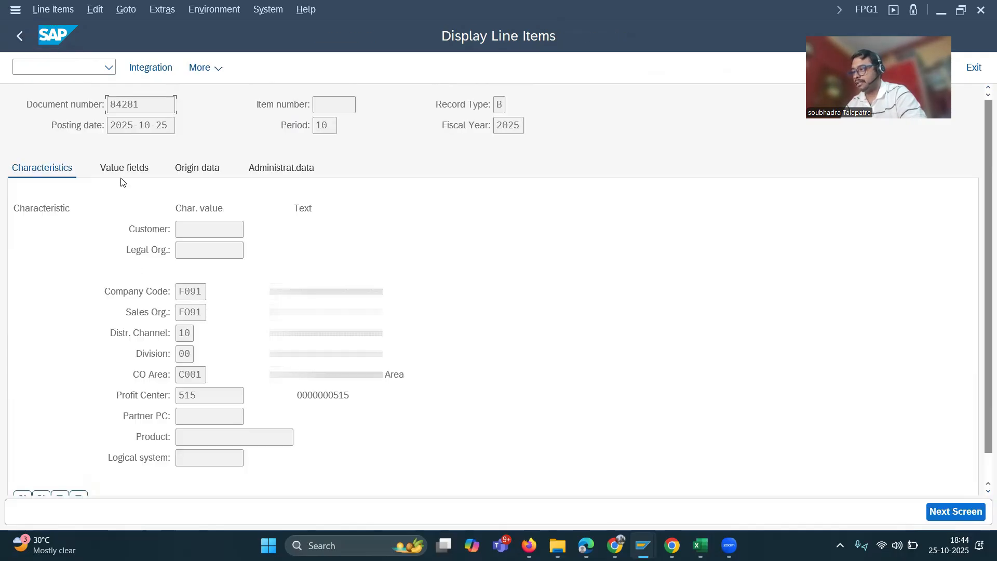
{"action": "left_click", "coordinate": [124, 169]}
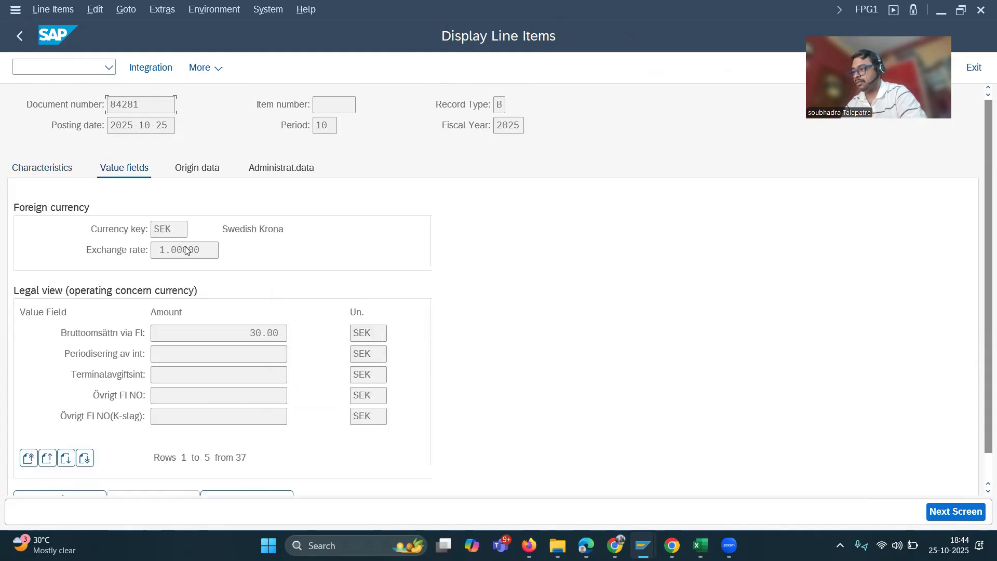
{"action": "left_click_drag", "start_coordinate": [242, 336], "coordinate": [377, 328]}
{"action": "key", "text": "Tab"}
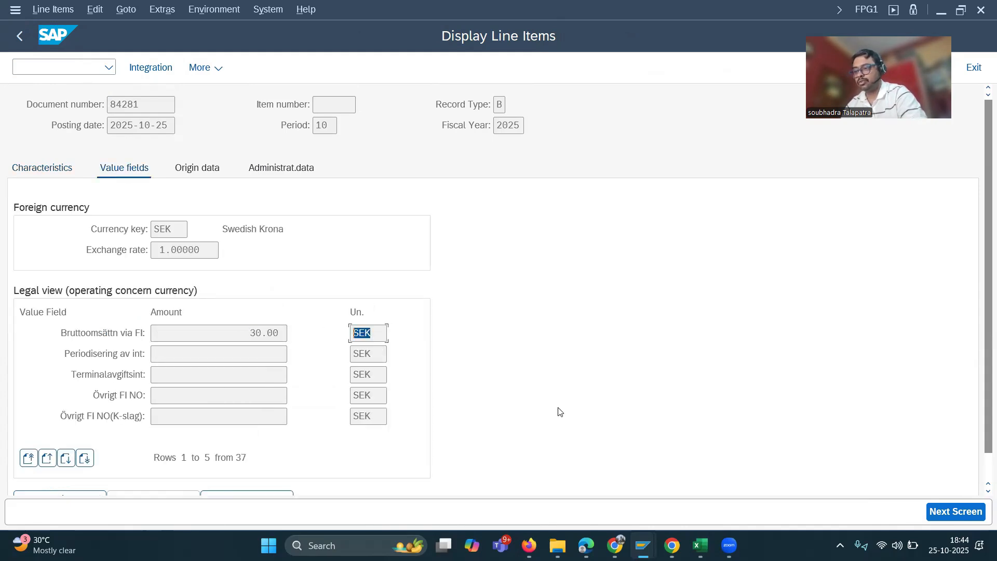
{"action": "left_click", "coordinate": [987, 459]}
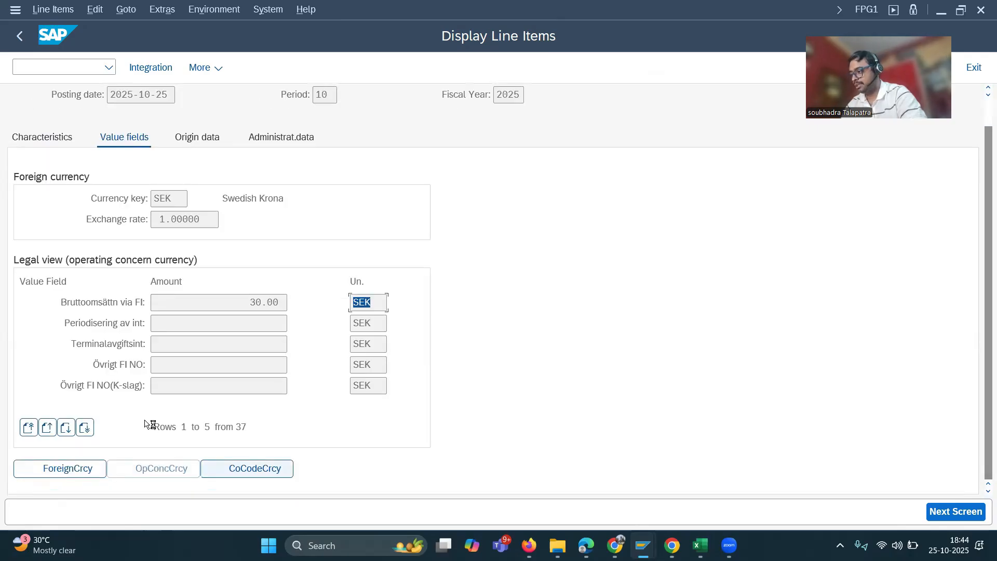
{"action": "left_click", "coordinate": [85, 428]}
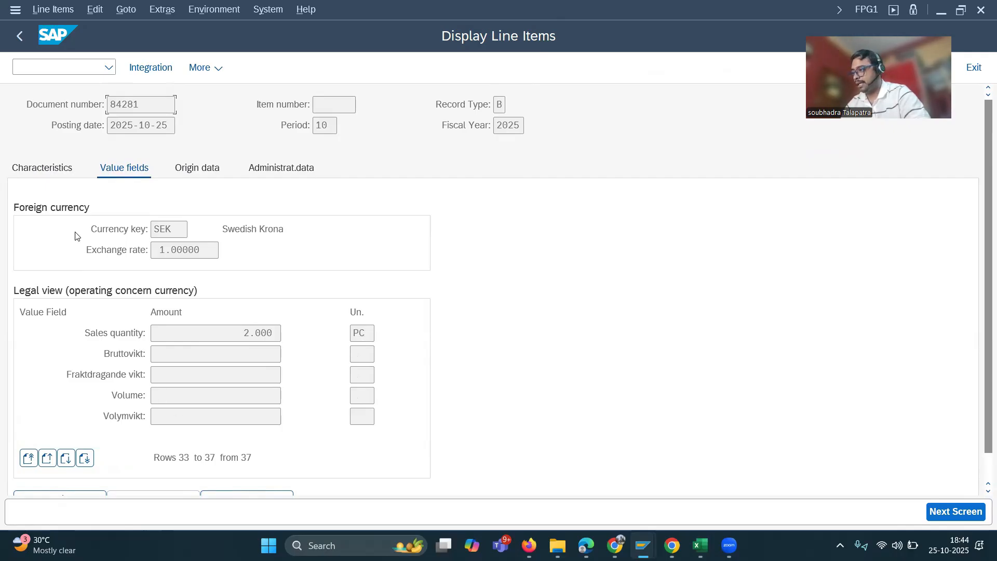
{"action": "left_click", "coordinate": [20, 39]}
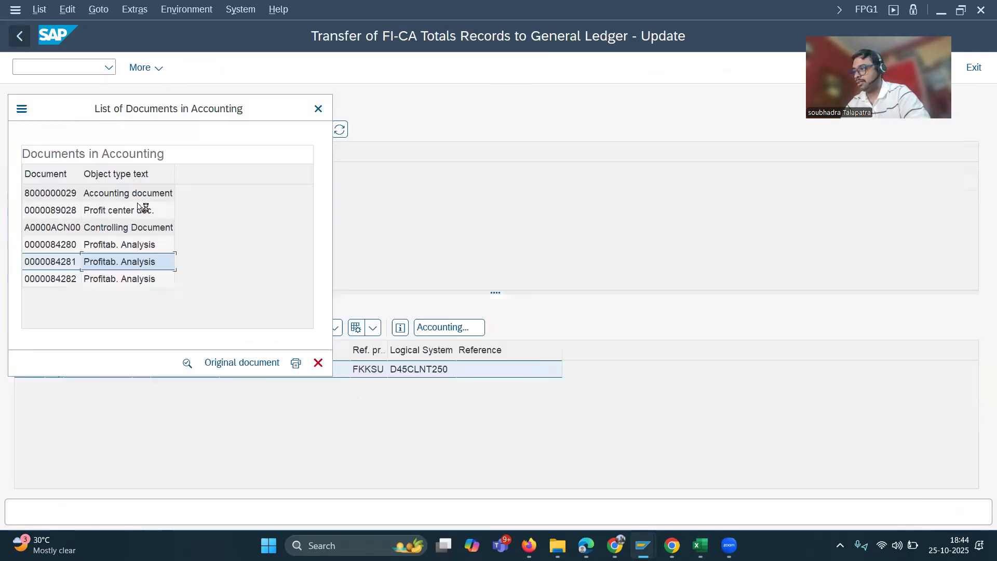
Open Profitability Analysis document 84282, review its Bruttoomsättn via FI amount and sales quantity with unit, and return to the document list
{"action": "left_click", "coordinate": [148, 280]}
{"action": "double_click", "coordinate": [148, 280]}
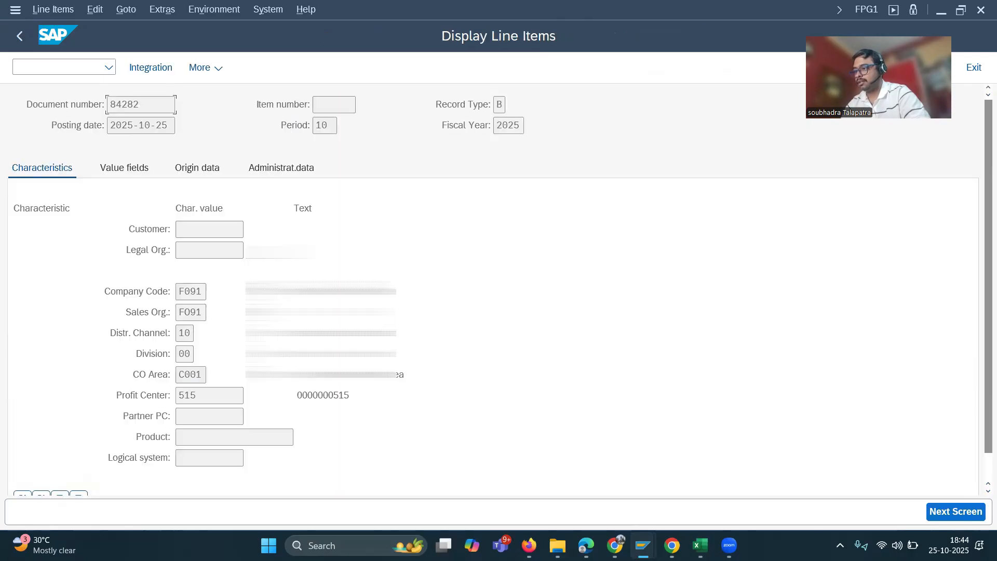
{"action": "left_click", "coordinate": [133, 171]}
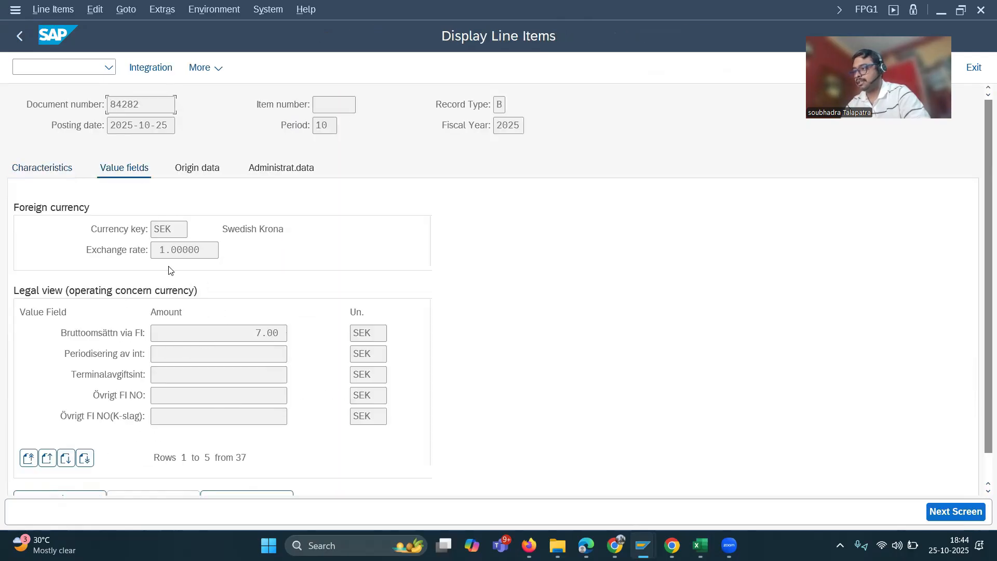
{"action": "double_click", "coordinate": [286, 333]}
{"action": "scroll", "coordinate": [984, 467], "scroll_direction": "down", "scroll_amount": 1}
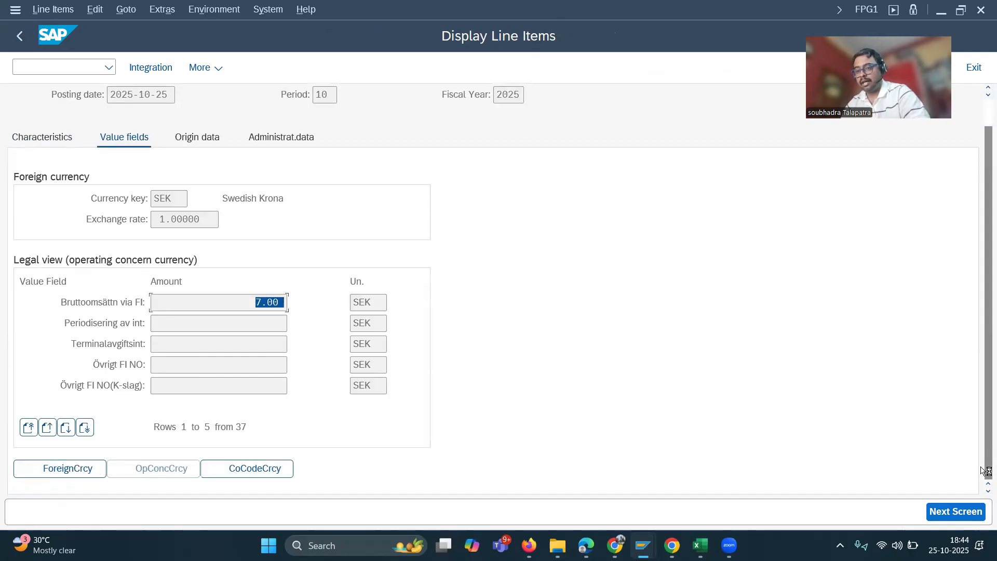
{"action": "left_click", "coordinate": [85, 429]}
{"action": "left_click", "coordinate": [244, 334]}
{"action": "left_click", "coordinate": [362, 333]}
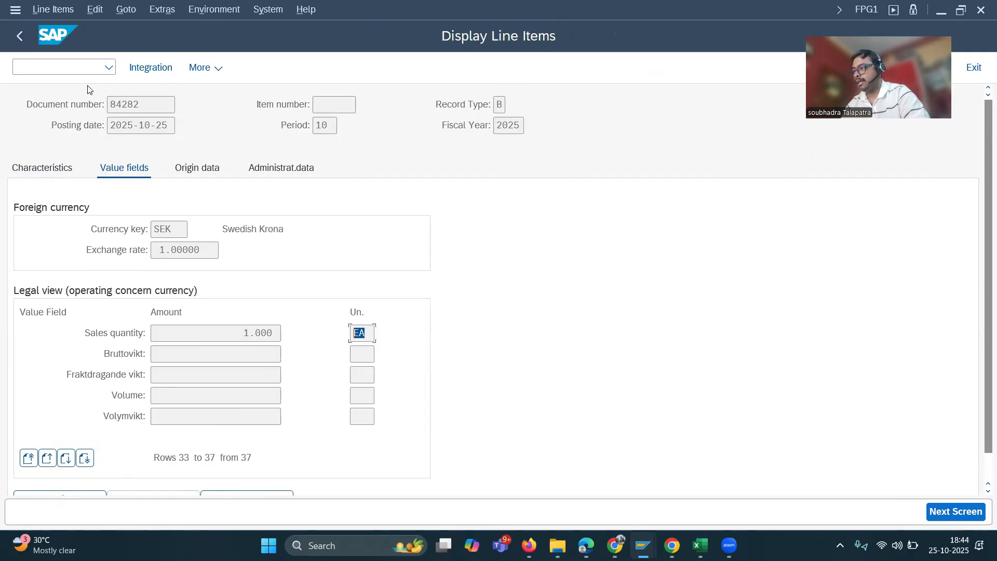
{"action": "left_click", "coordinate": [20, 37]}
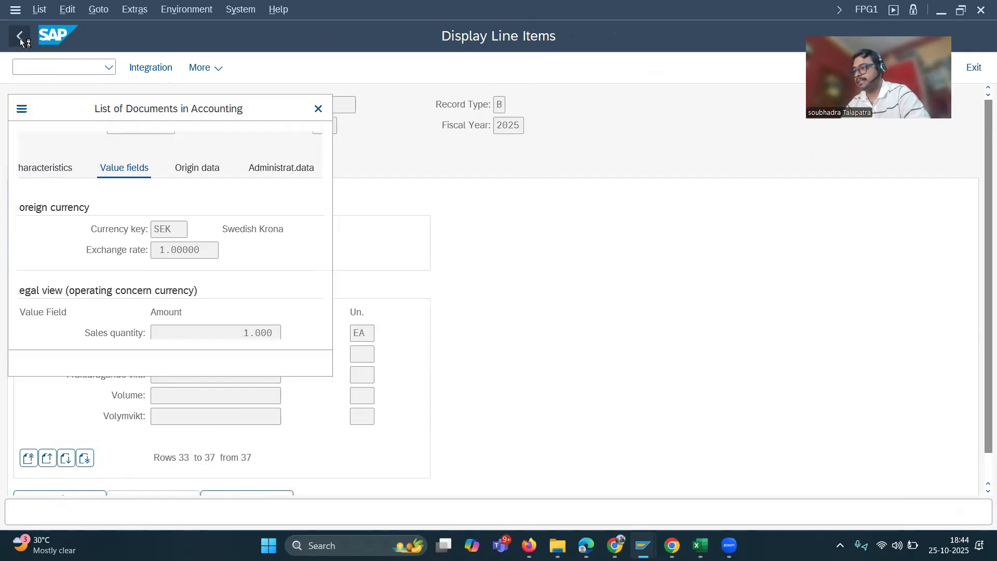
Copy the numbers of the three Profitability Analysis documents 84280 to 84282 and close the list of accounting documents
{"action": "left_click", "coordinate": [72, 250]}
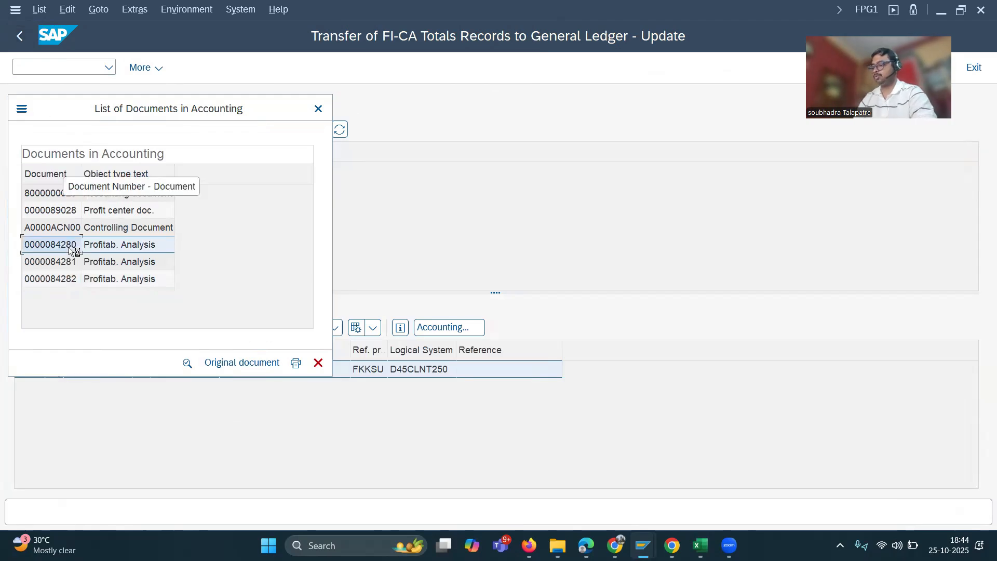
{"action": "left_click", "coordinate": [73, 281], "text": "shift"}
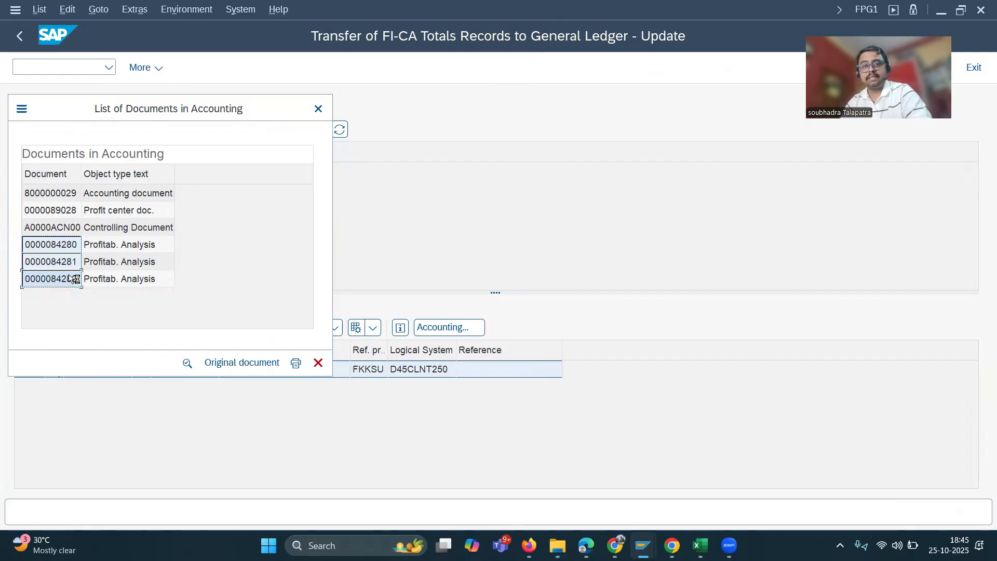
{"action": "left_click", "coordinate": [319, 363]}
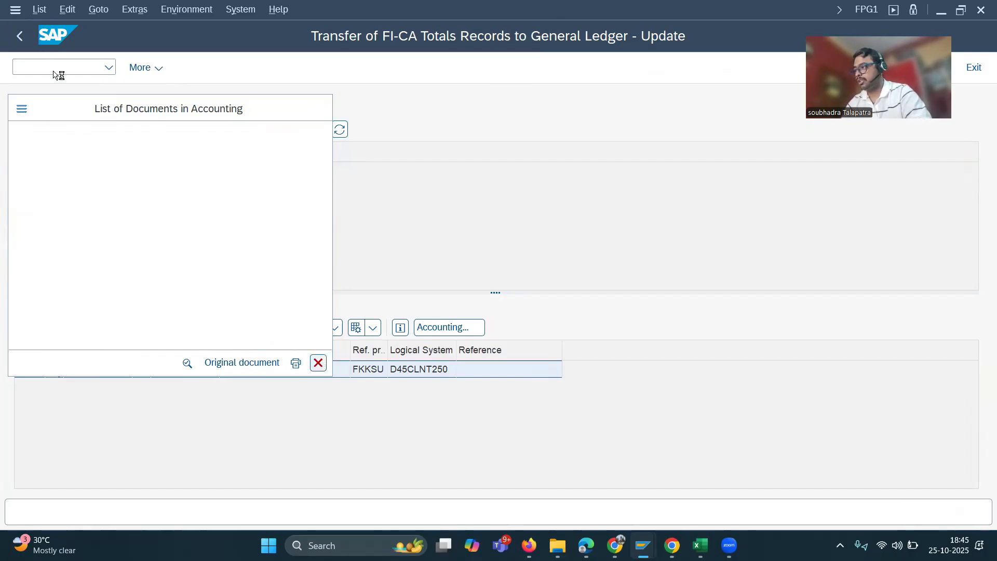
Open SE16N in a new session and load table CE1R001
{"action": "left_click", "coordinate": [57, 68]}
{"action": "type", "text": "/o"}
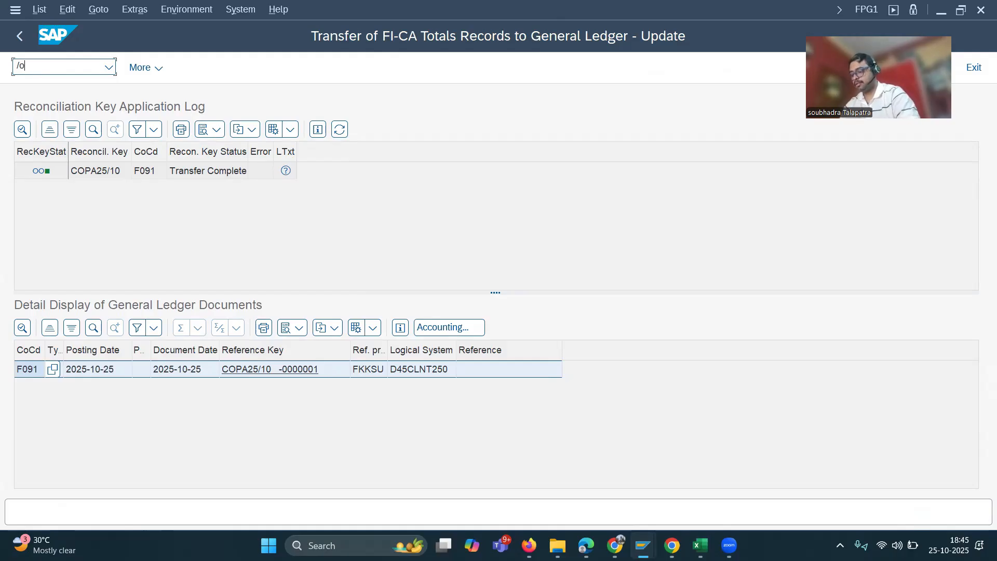
{"action": "type", "text": "se16"}
{"action": "key", "text": "Return"}
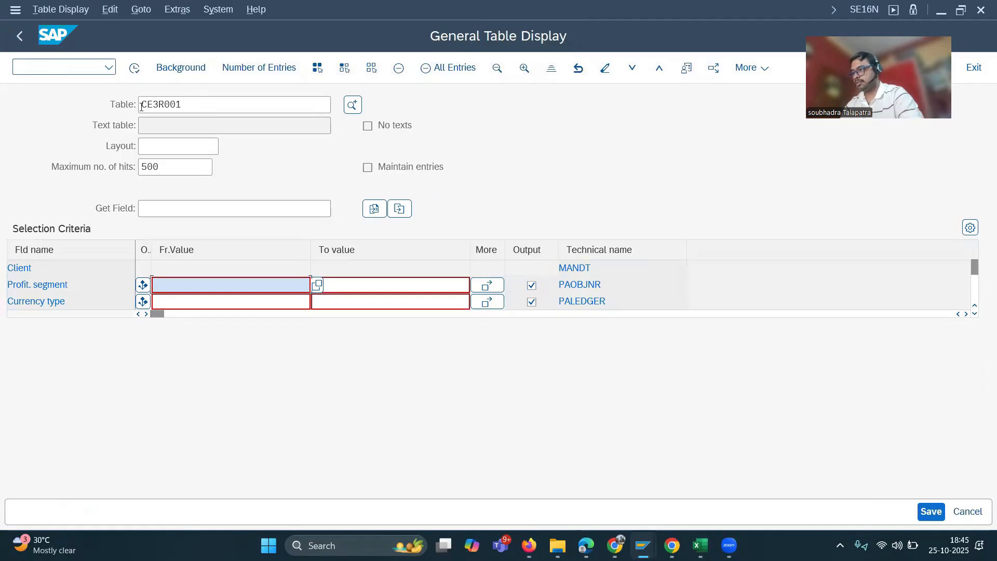
{"action": "left_click", "coordinate": [158, 105]}
{"action": "key", "text": "BackSpace"}
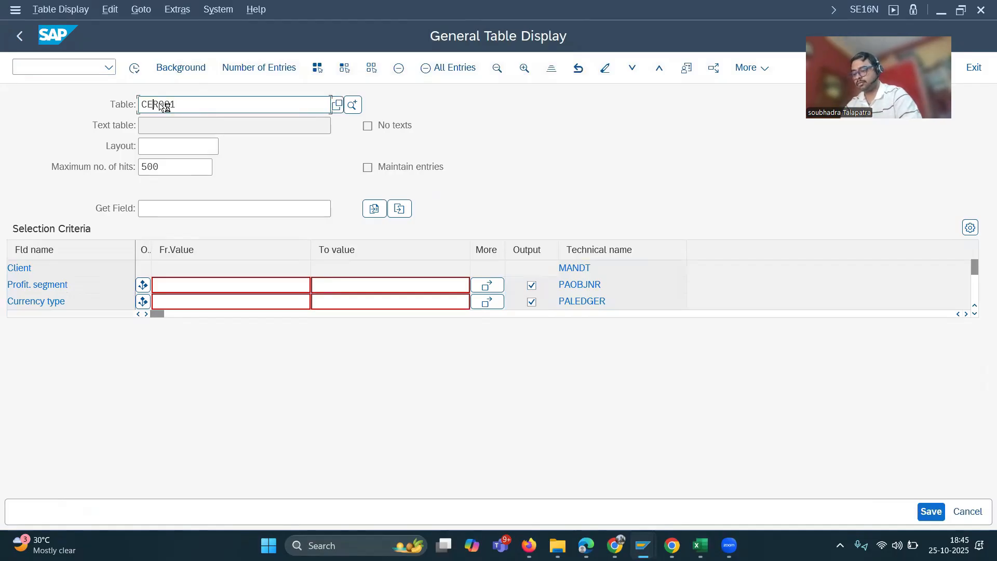
{"action": "type", "text": "1"}
{"action": "key", "text": "Return"}
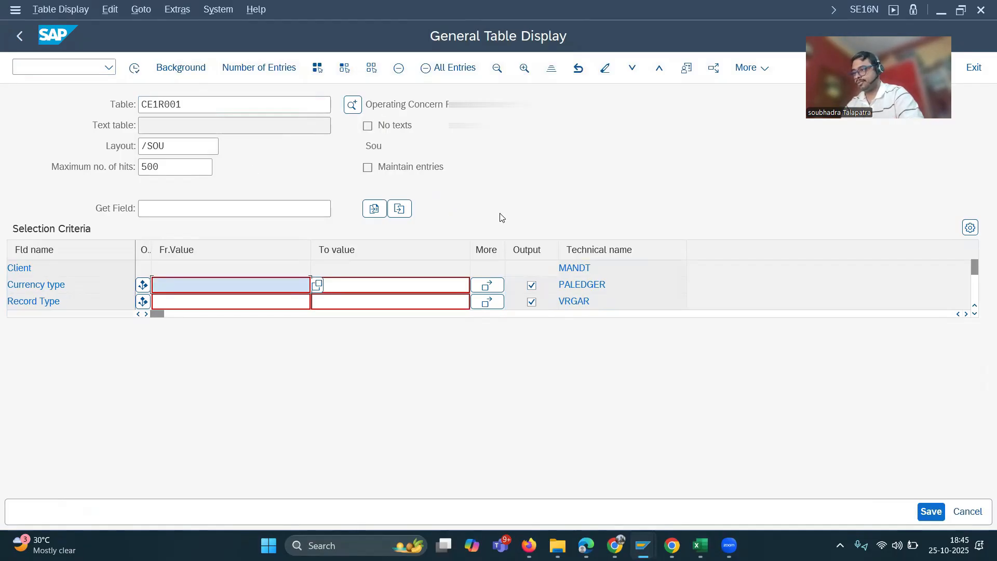
Bring up the BELNR selection field, fill it with the copied document numbers and display the matching CE1R001 entries
{"action": "left_click", "coordinate": [327, 208]}
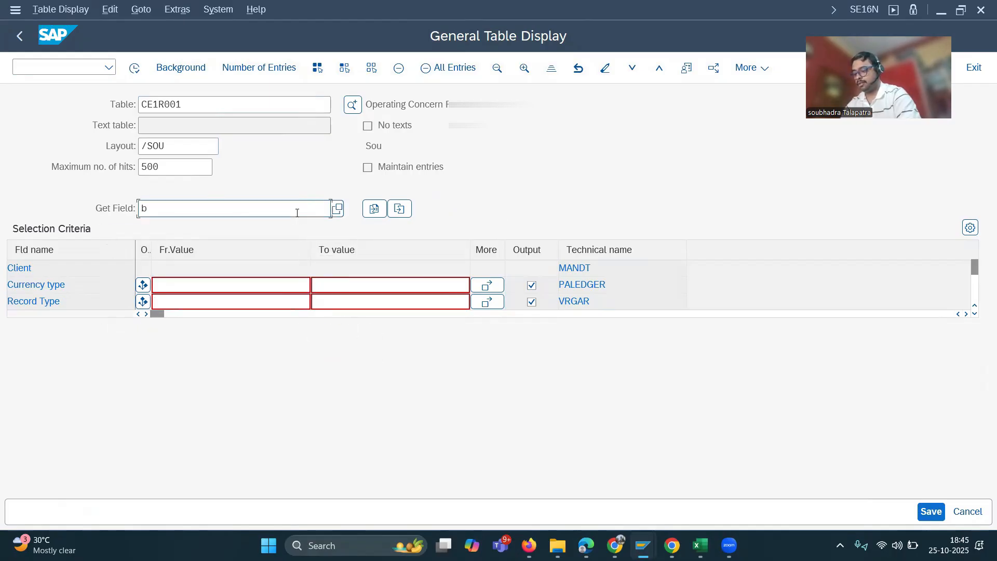
{"action": "type", "text": "belnr"}
{"action": "key", "text": "Return"}
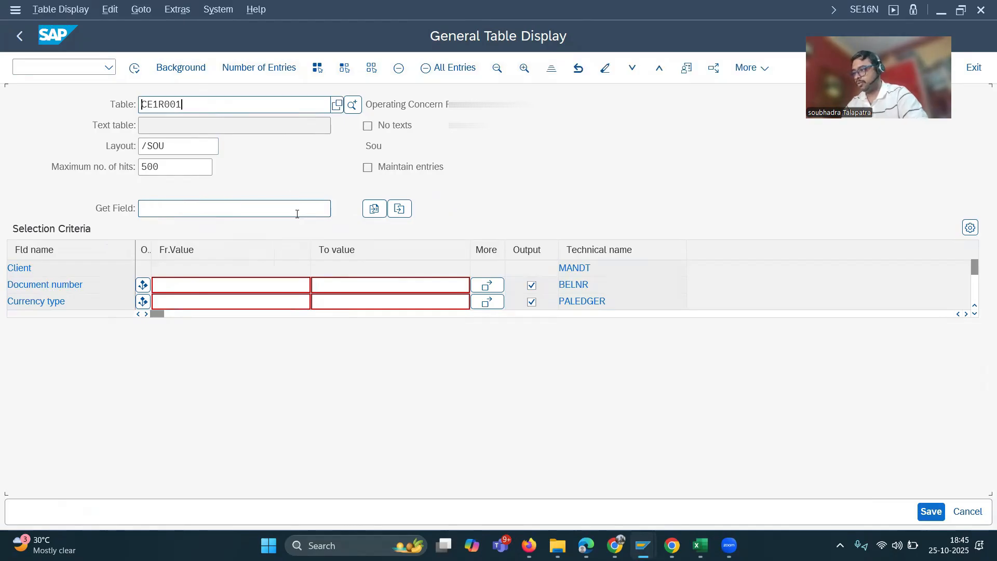
{"action": "left_click", "coordinate": [486, 285]}
{"action": "left_click", "coordinate": [489, 488]}
{"action": "left_click", "coordinate": [186, 488]}
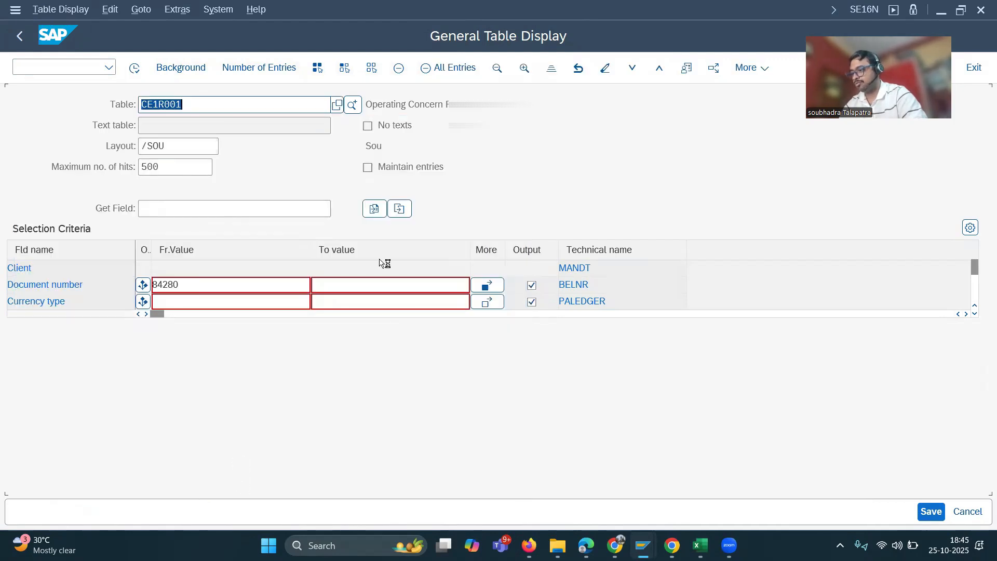
{"action": "left_click", "coordinate": [134, 69]}
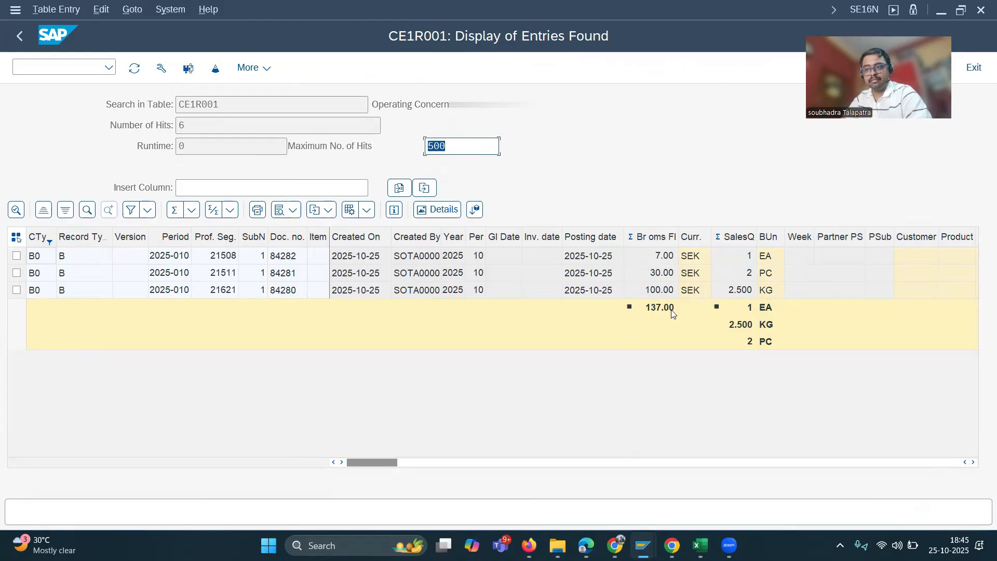
Compare the Br oms FI amount and sales quantity of each of the three CE1R001 entries
{"action": "left_click", "coordinate": [657, 292]}
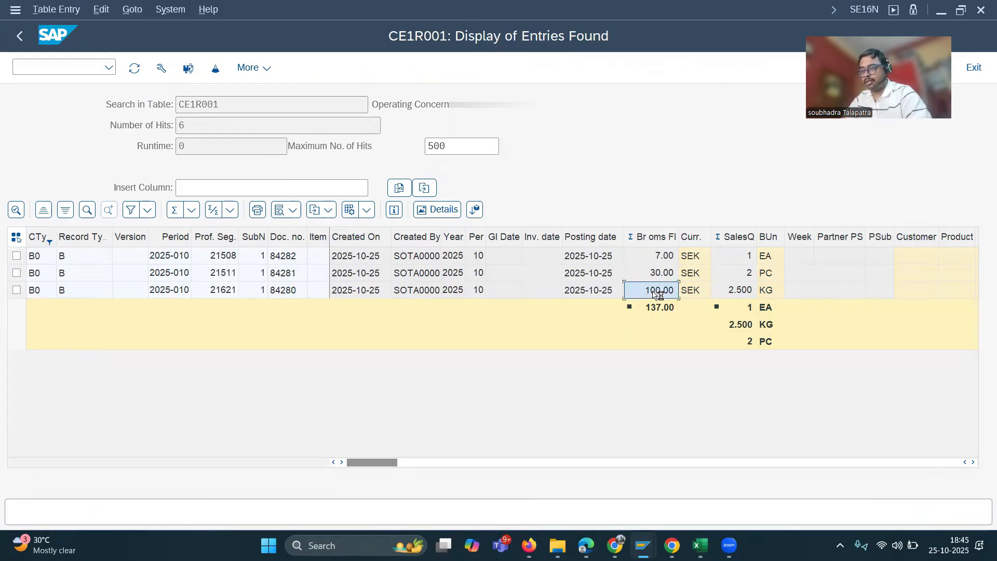
{"action": "left_click", "coordinate": [652, 278]}
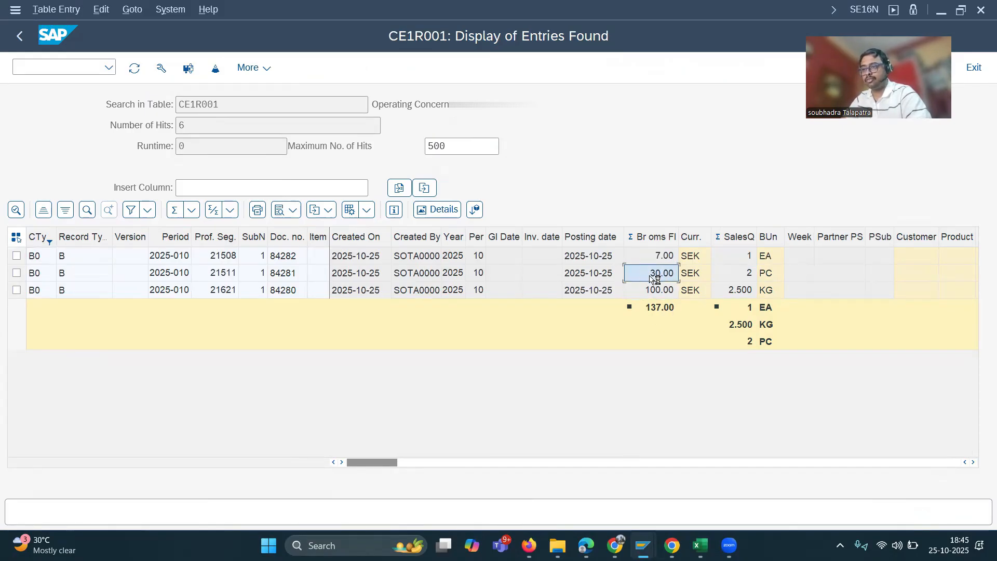
{"action": "left_click", "coordinate": [656, 260]}
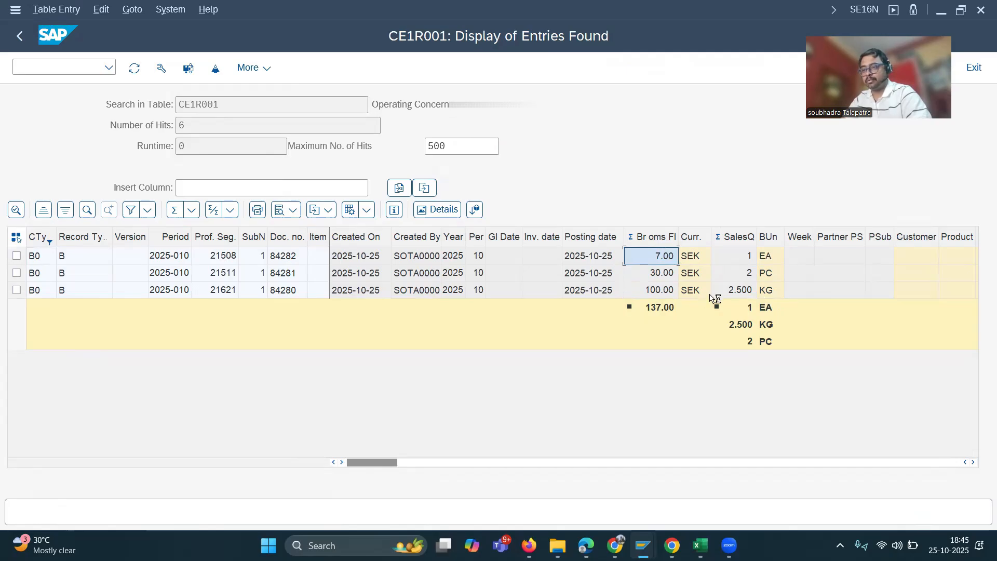
{"action": "left_click", "coordinate": [749, 274]}
{"action": "left_click", "coordinate": [660, 275]}
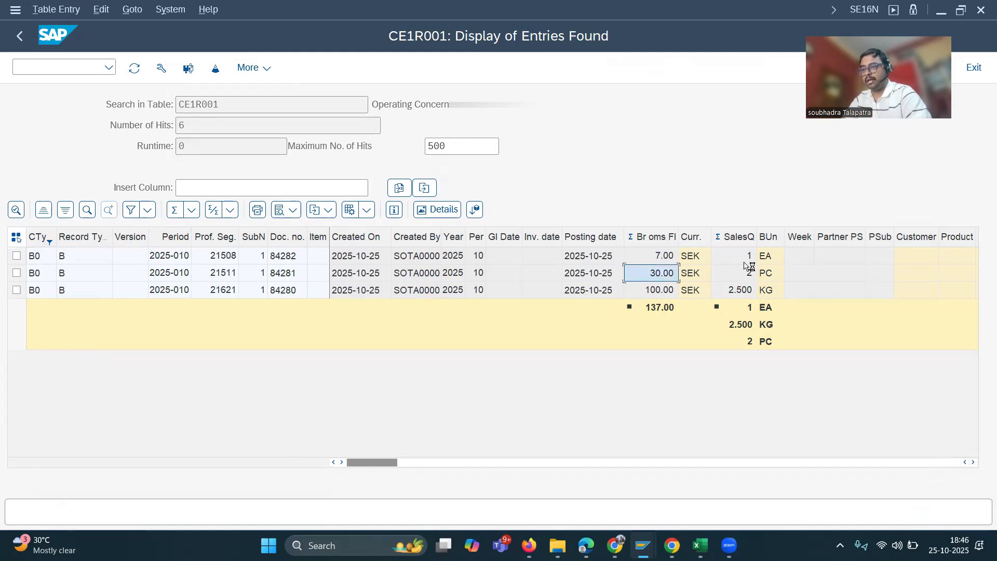
{"action": "left_click", "coordinate": [745, 263]}
{"action": "left_click", "coordinate": [657, 256]}
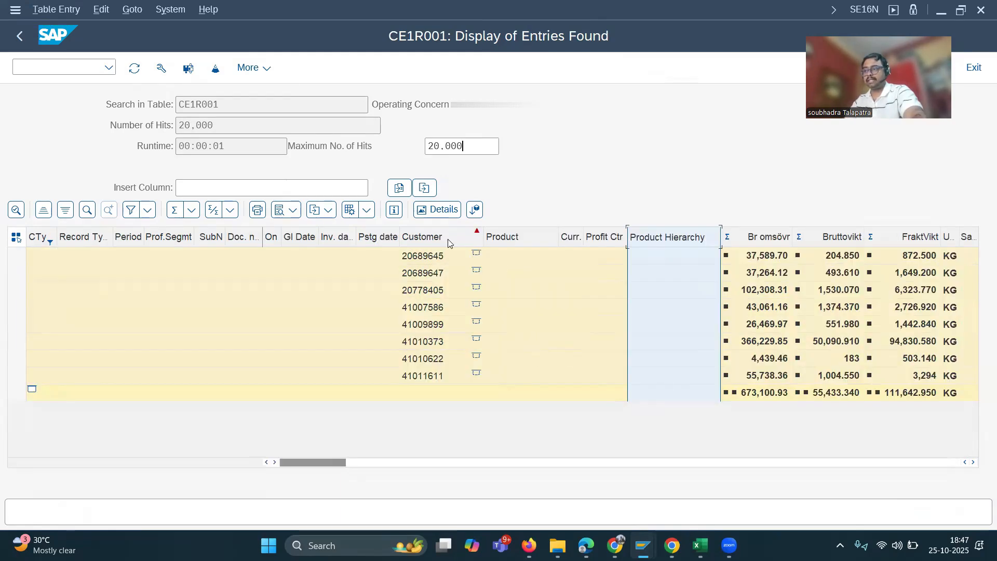
Subtotal the 20,000-hit CE1R001 list by Product instead of Customer and collapse it to the product totals
{"action": "left_click", "coordinate": [441, 239]}
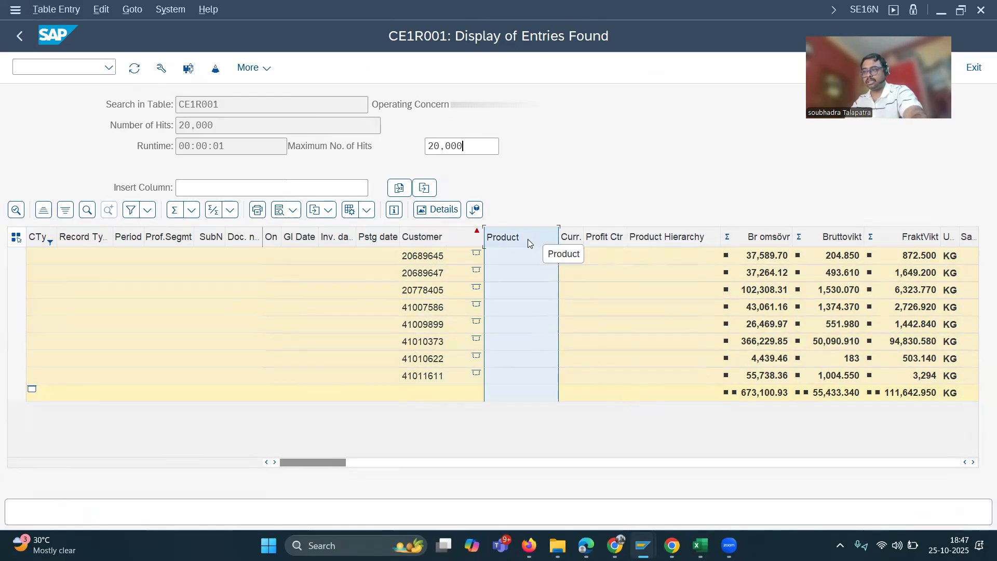
{"action": "left_click", "coordinate": [212, 210]}
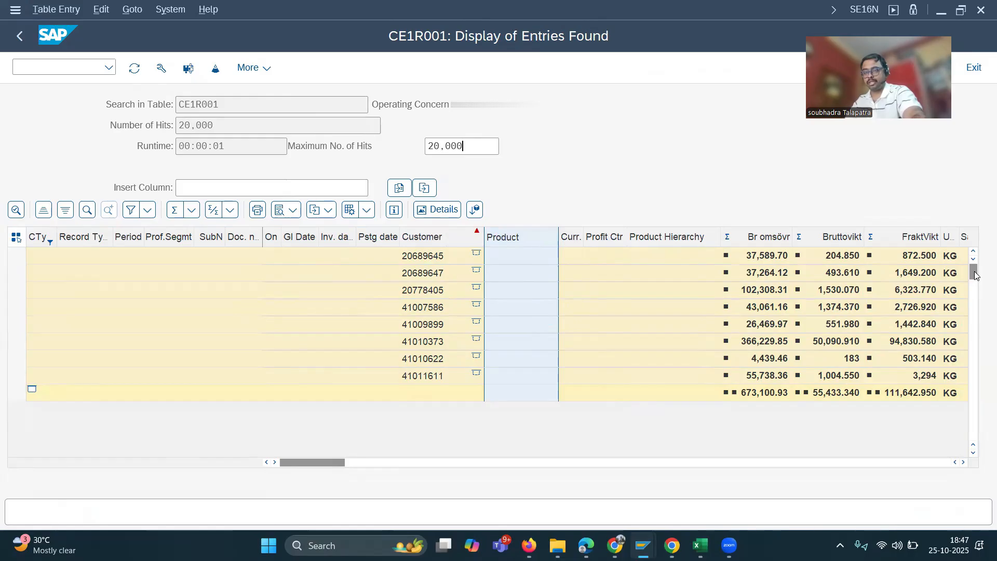
{"action": "left_click_drag", "start_coordinate": [979, 276], "coordinate": [975, 433]}
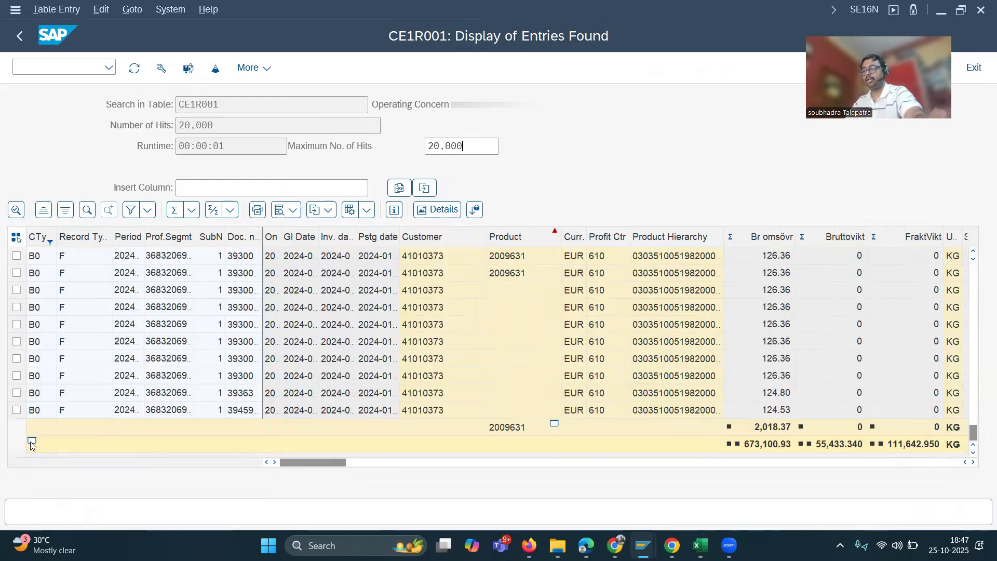
{"action": "left_click", "coordinate": [32, 442]}
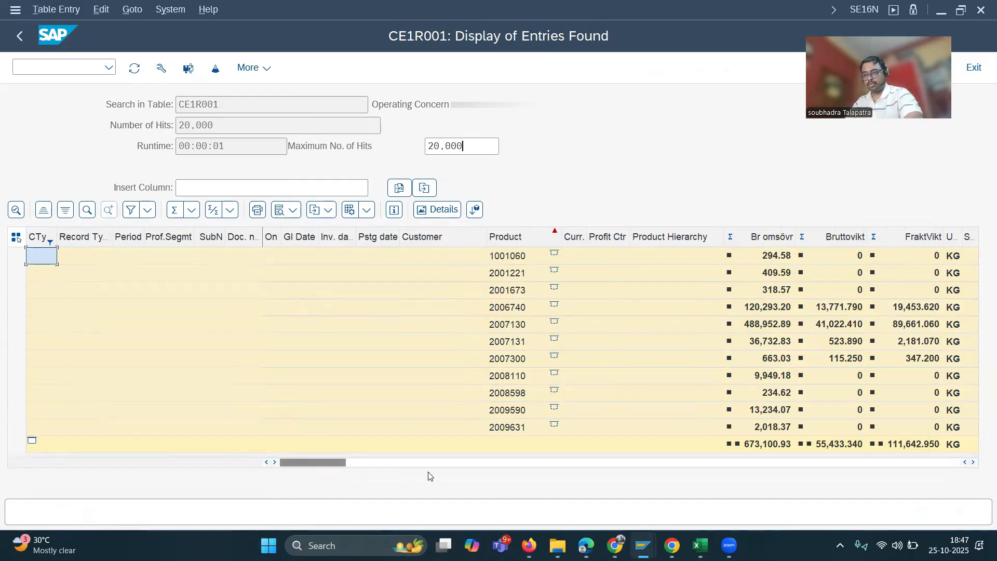
Switch to COPA.xlsx in Excel and replace Customer Group with Prduct Group as the PivotTable's row field
{"action": "left_click", "coordinate": [699, 545]}
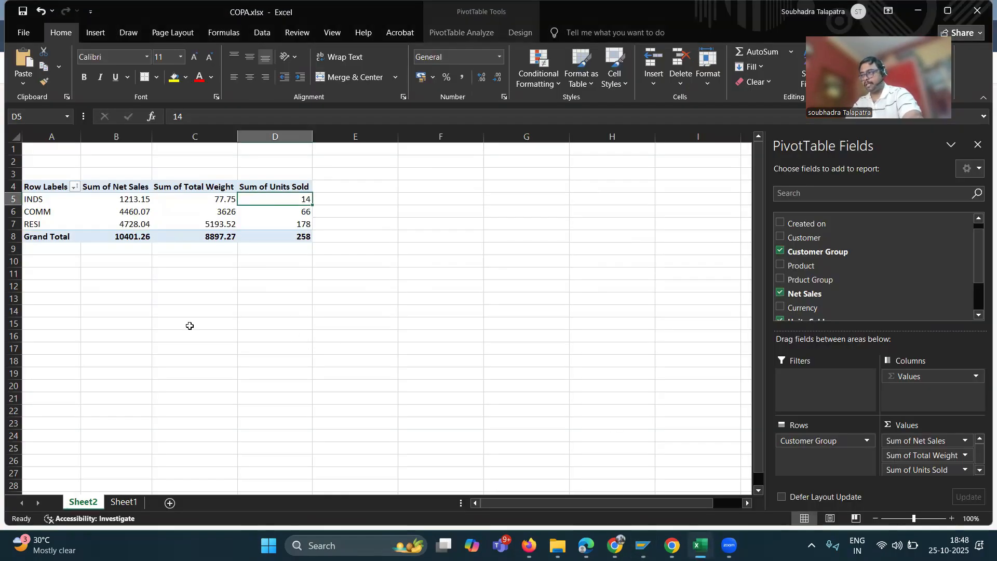
{"action": "left_click", "coordinate": [780, 252]}
{"action": "left_click", "coordinate": [780, 279]}
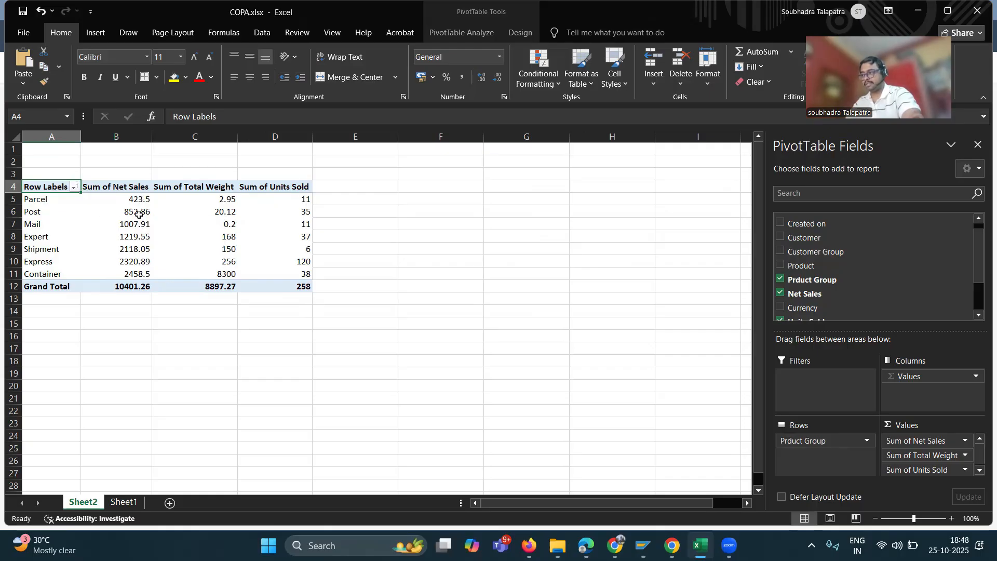
Examine the PivotTable rows for the Mail, Expert, Shipment, Express and Container product groups
{"action": "left_click", "coordinate": [36, 224]}
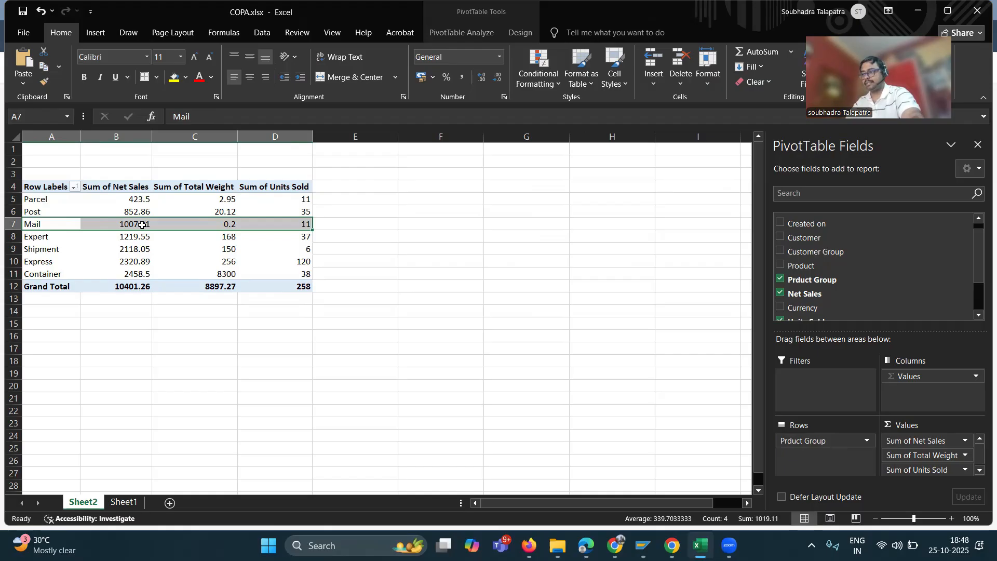
{"action": "left_click", "coordinate": [50, 241]}
{"action": "left_click", "coordinate": [53, 253]}
{"action": "left_click", "coordinate": [49, 262]}
{"action": "left_click", "coordinate": [63, 276]}
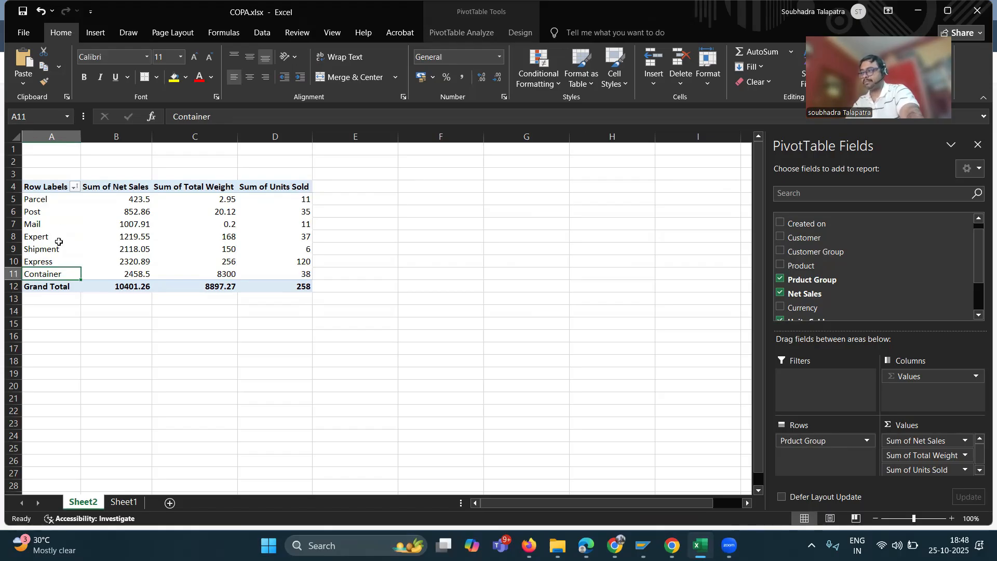